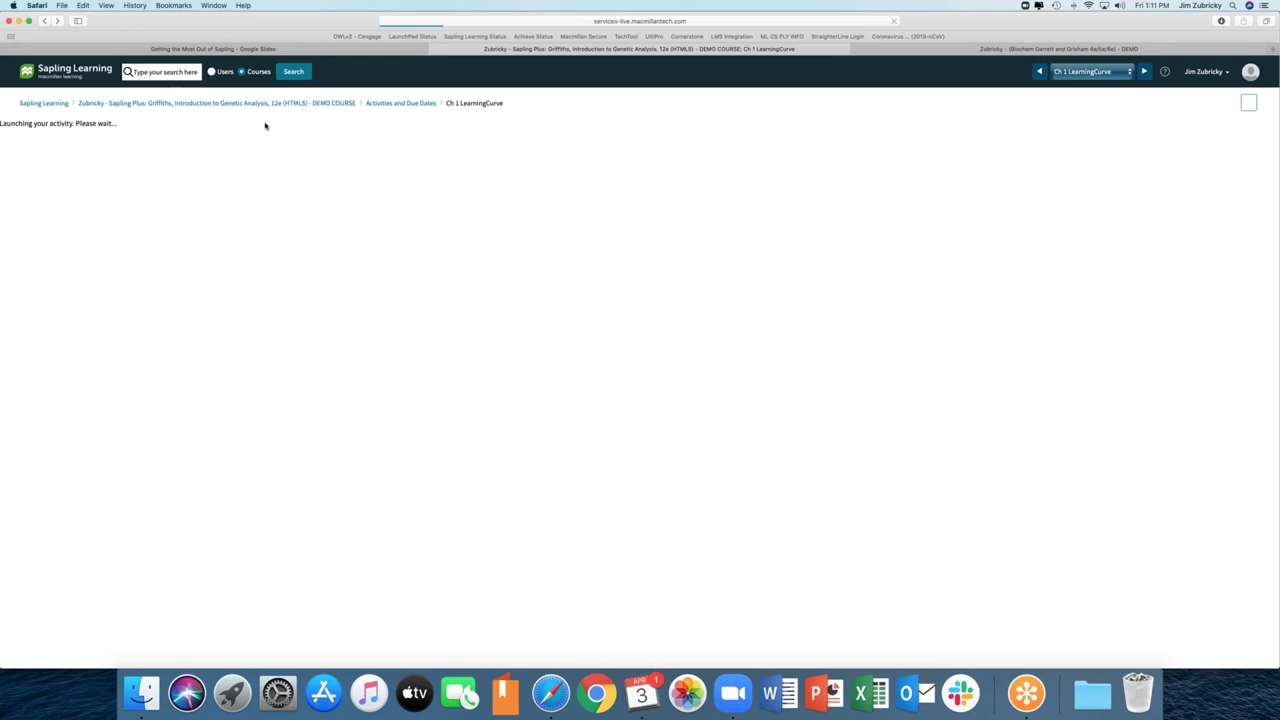
Step: Return to the Introduction to Genetic Analysis demo course page and open the Ch 3 LearningCurve activity
{"action": "left_click", "coordinate": [46, 21]}
{"action": "left_click", "coordinate": [228, 104]}
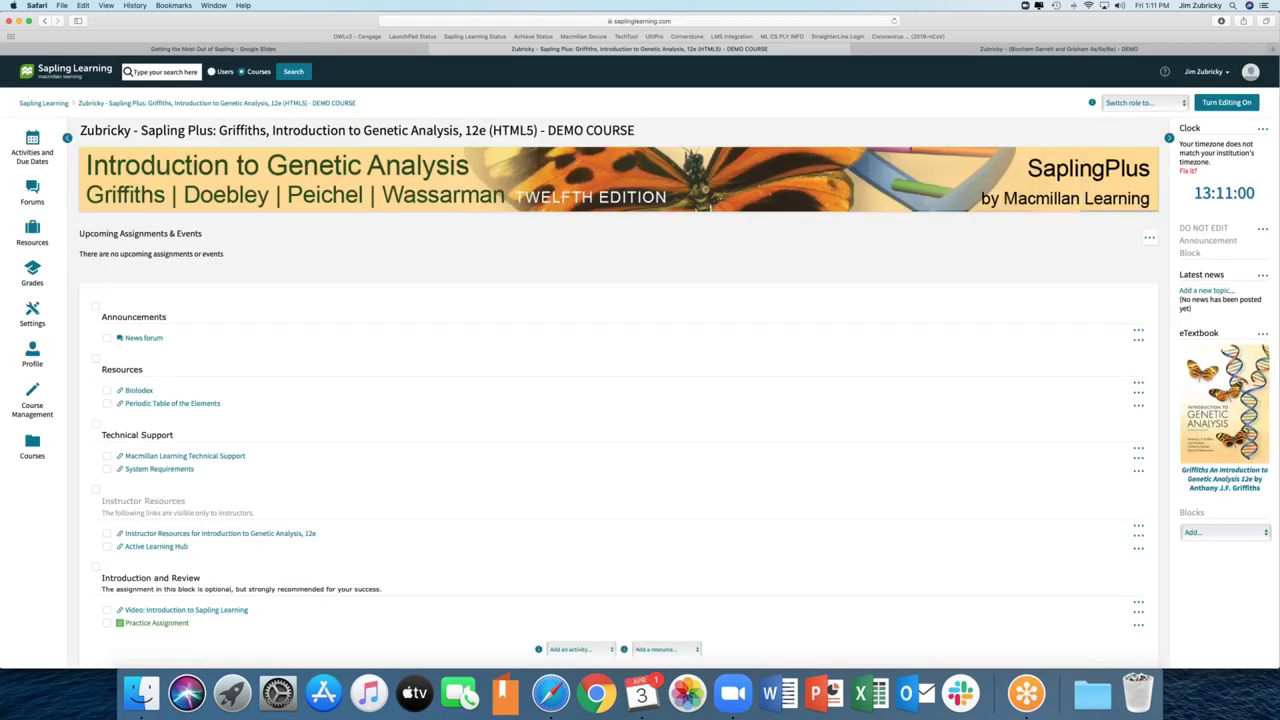
{"action": "scroll", "coordinate": [281, 415], "scroll_direction": "down", "scroll_amount": 3}
{"action": "scroll", "coordinate": [281, 415], "scroll_direction": "down", "scroll_amount": 10}
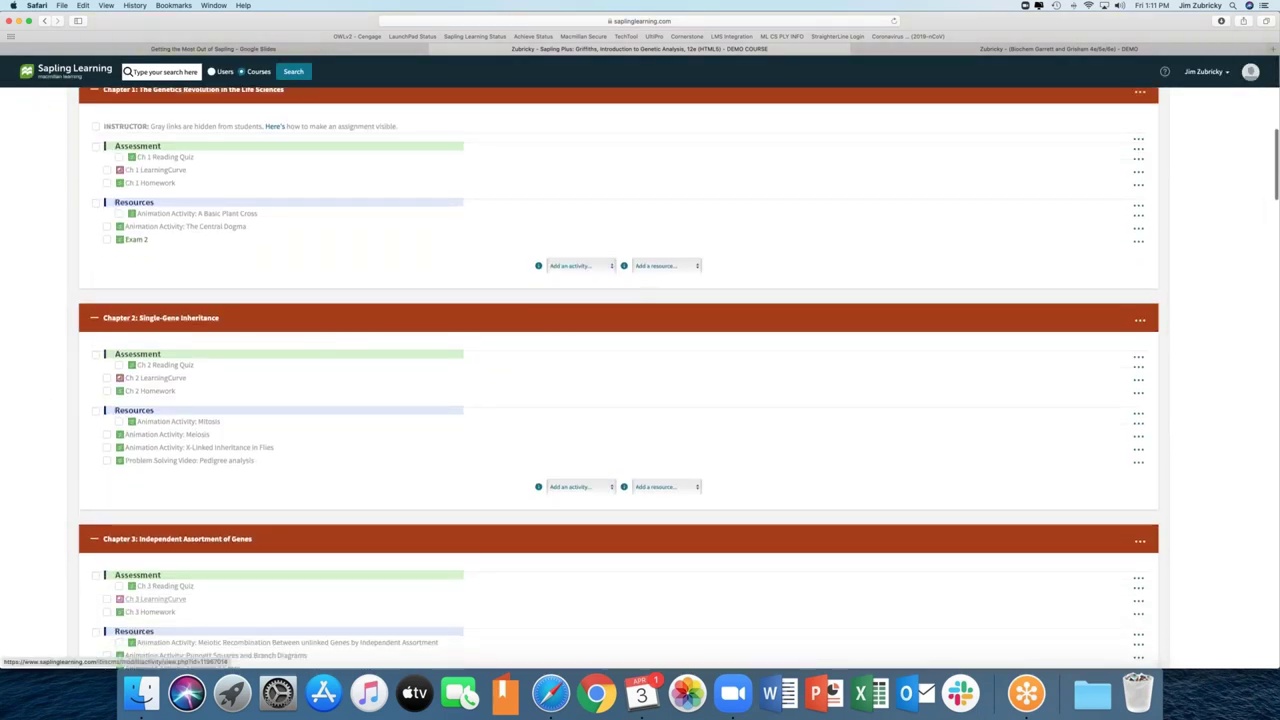
{"action": "left_click", "coordinate": [183, 600]}
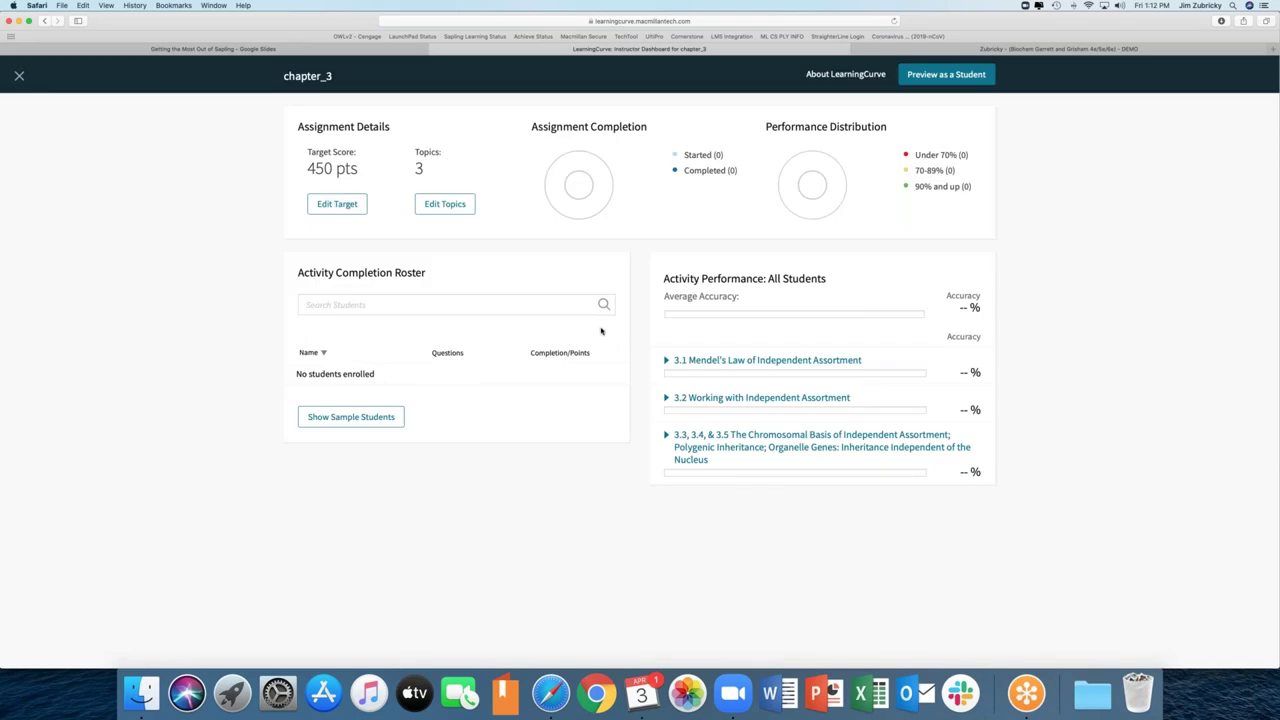
Step: Preview the chapter_3 activity as a student and answer the heterozygote question with "hybrid" first, then "monohybrid"
{"action": "left_click", "coordinate": [940, 82]}
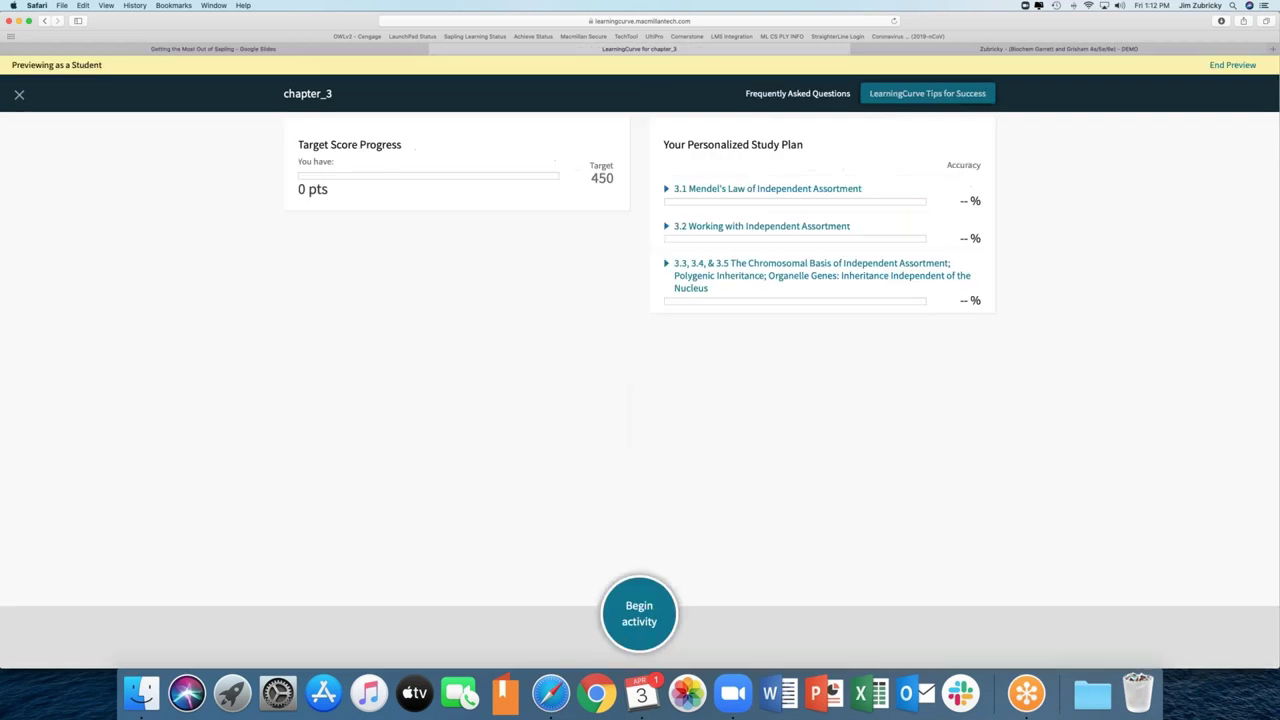
{"action": "left_click", "coordinate": [644, 608]}
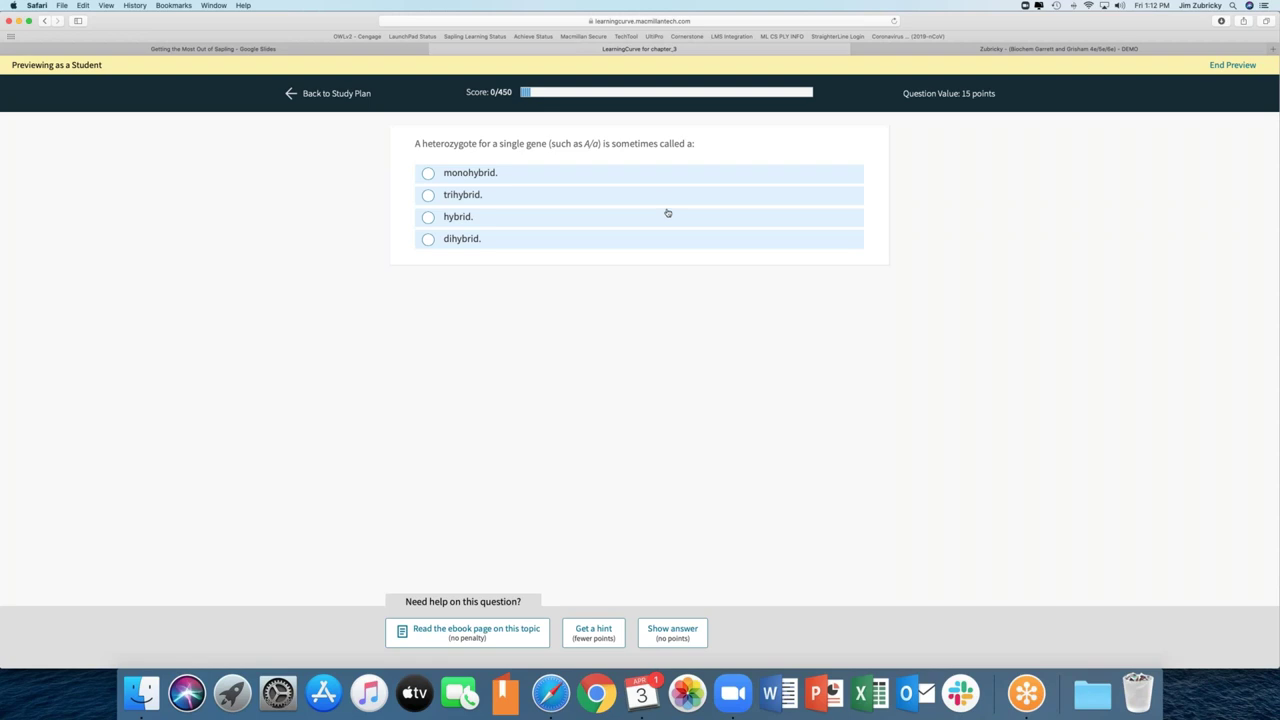
{"action": "left_click", "coordinate": [526, 219]}
{"action": "left_click", "coordinate": [643, 627]}
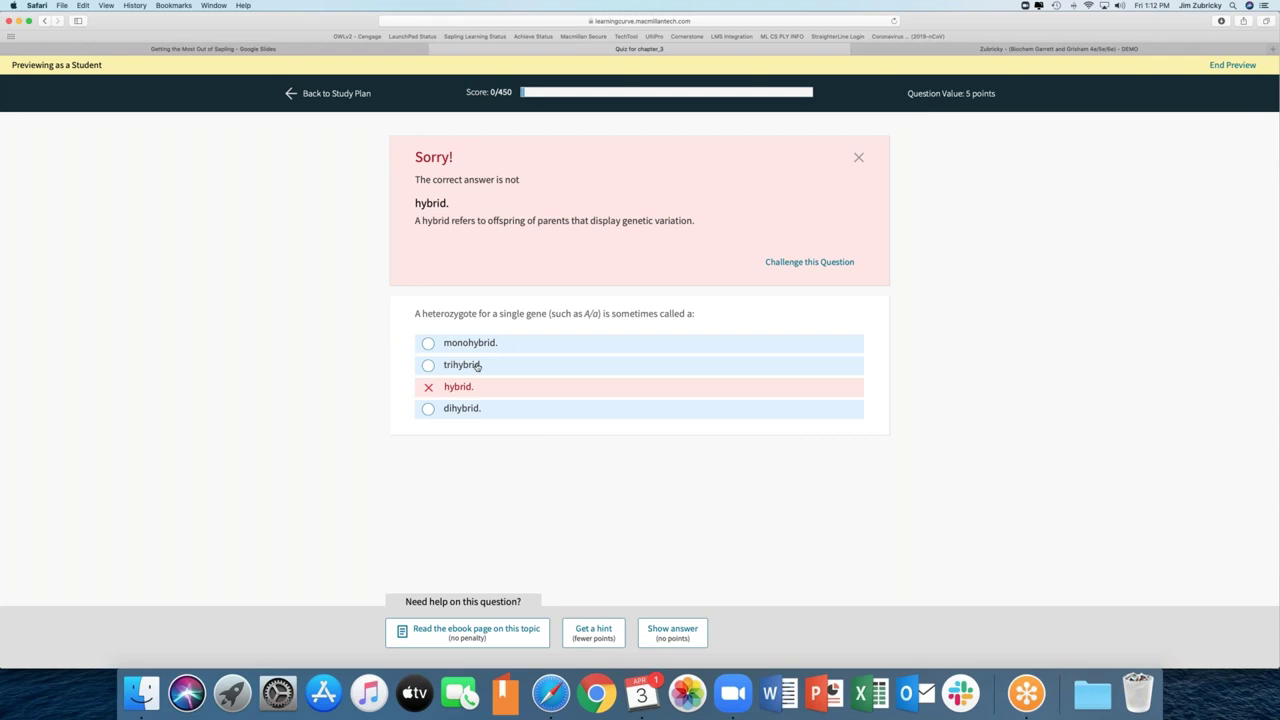
{"action": "left_click", "coordinate": [498, 344]}
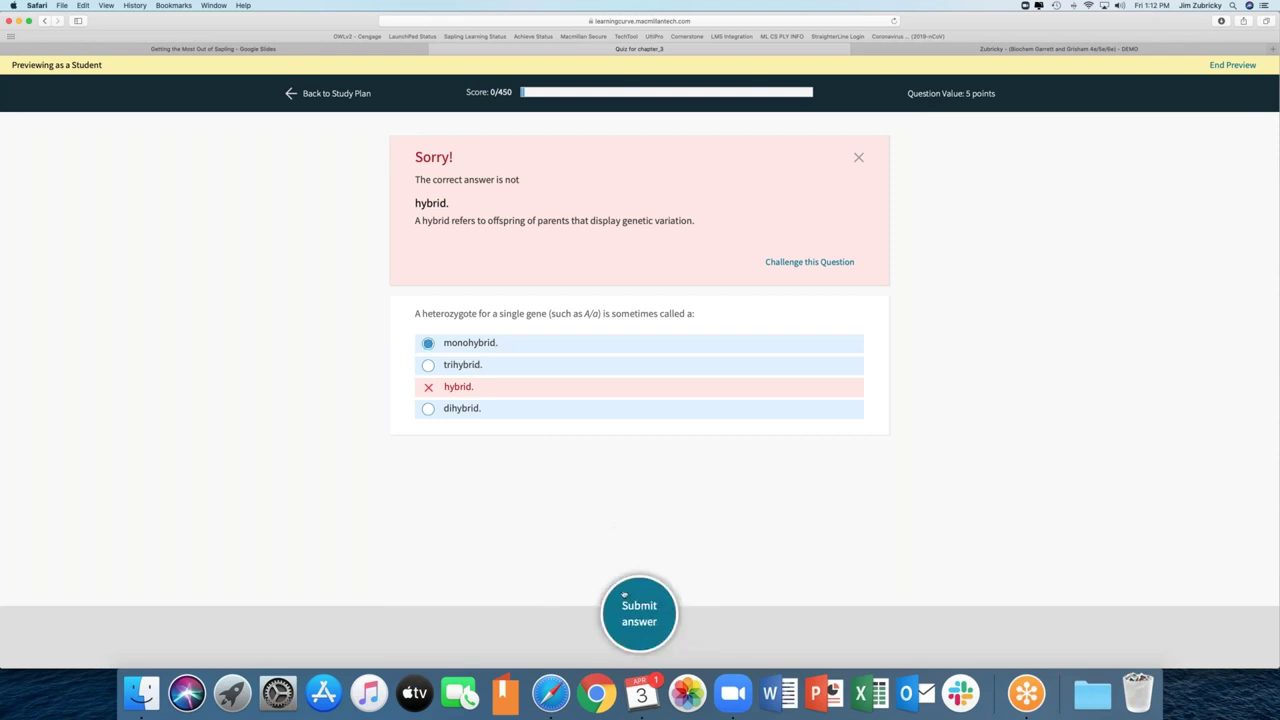
{"action": "left_click", "coordinate": [624, 596]}
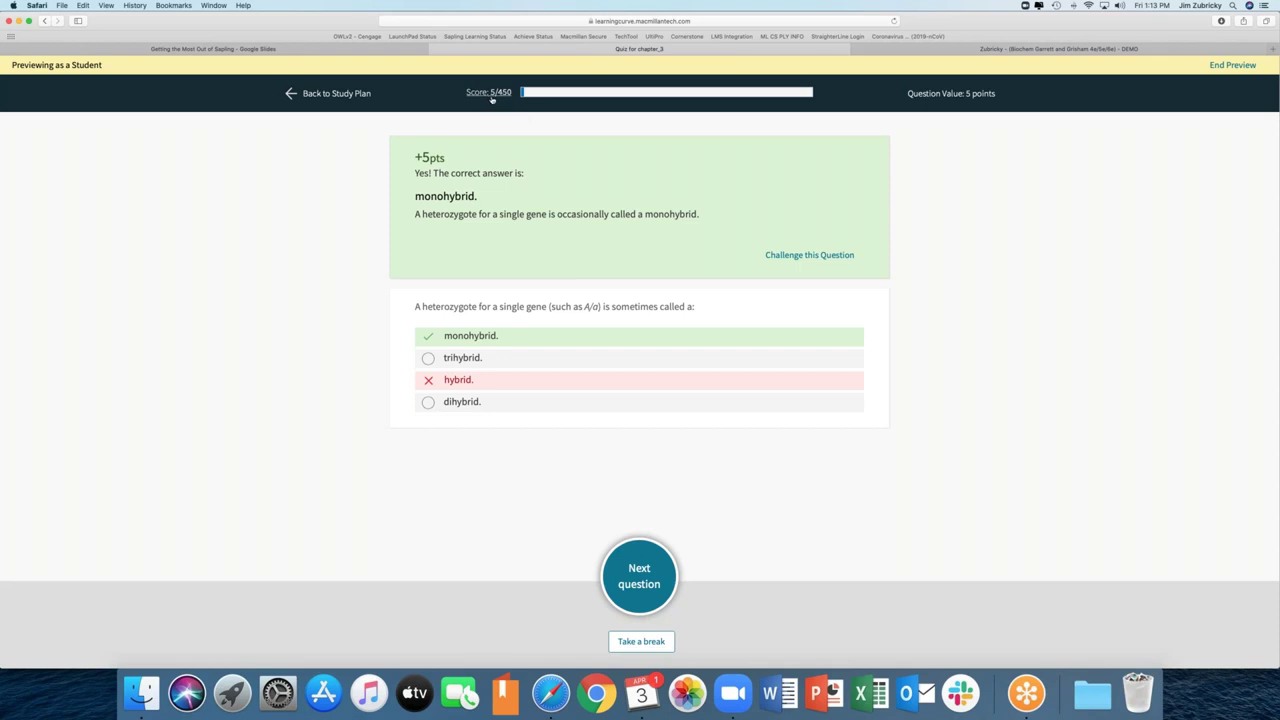
Step: Advance to the following quiz question, view the ebook page on its topic, and hide the e-book
{"action": "left_click", "coordinate": [638, 568]}
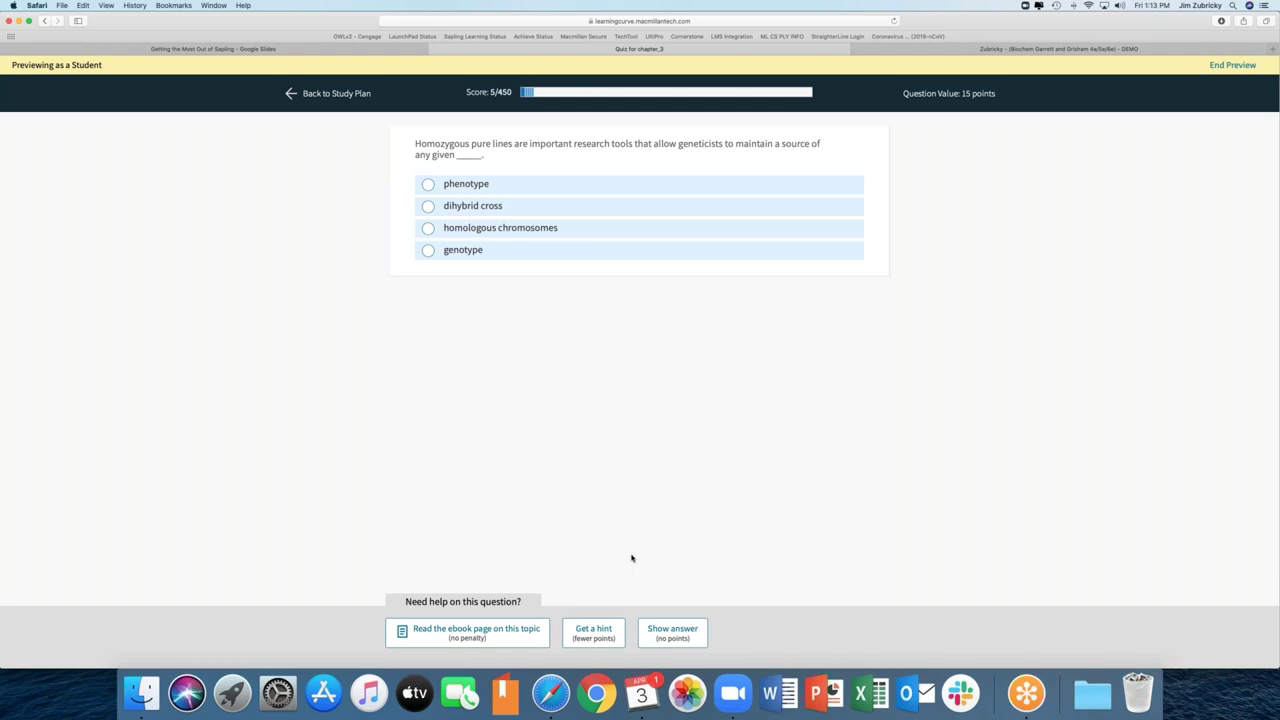
{"action": "left_click", "coordinate": [492, 637]}
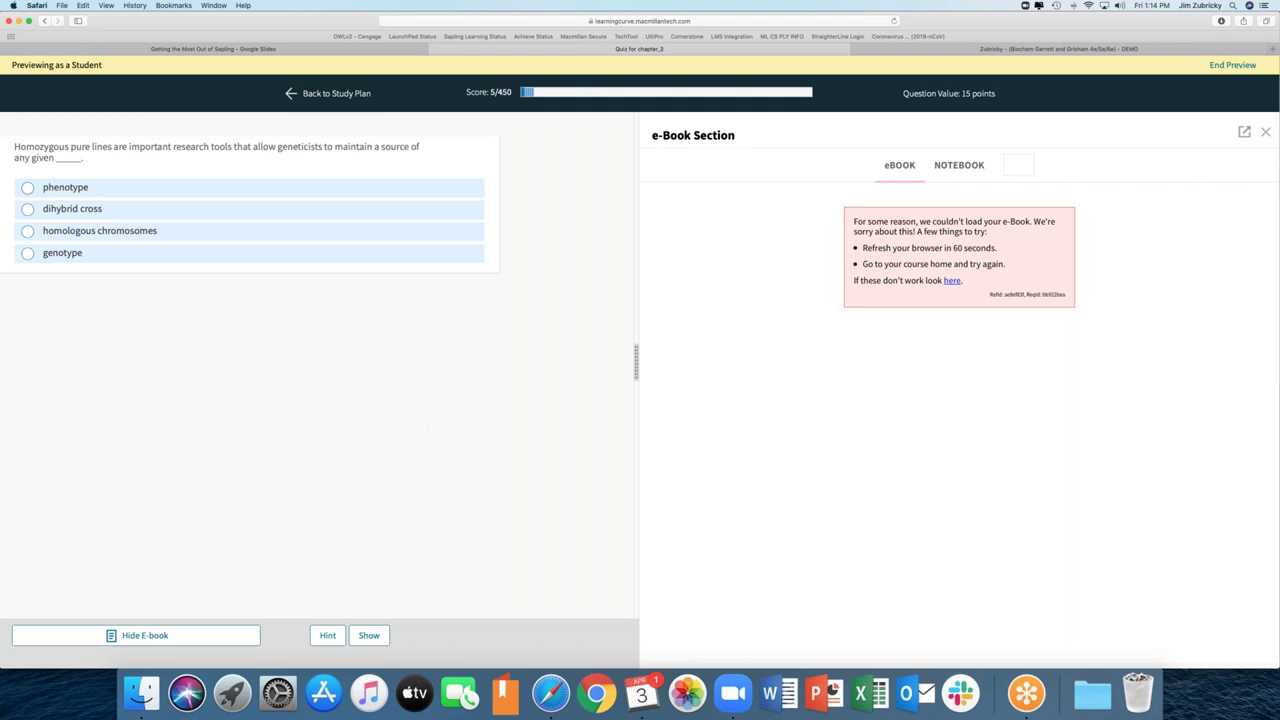
{"action": "left_click", "coordinate": [171, 634]}
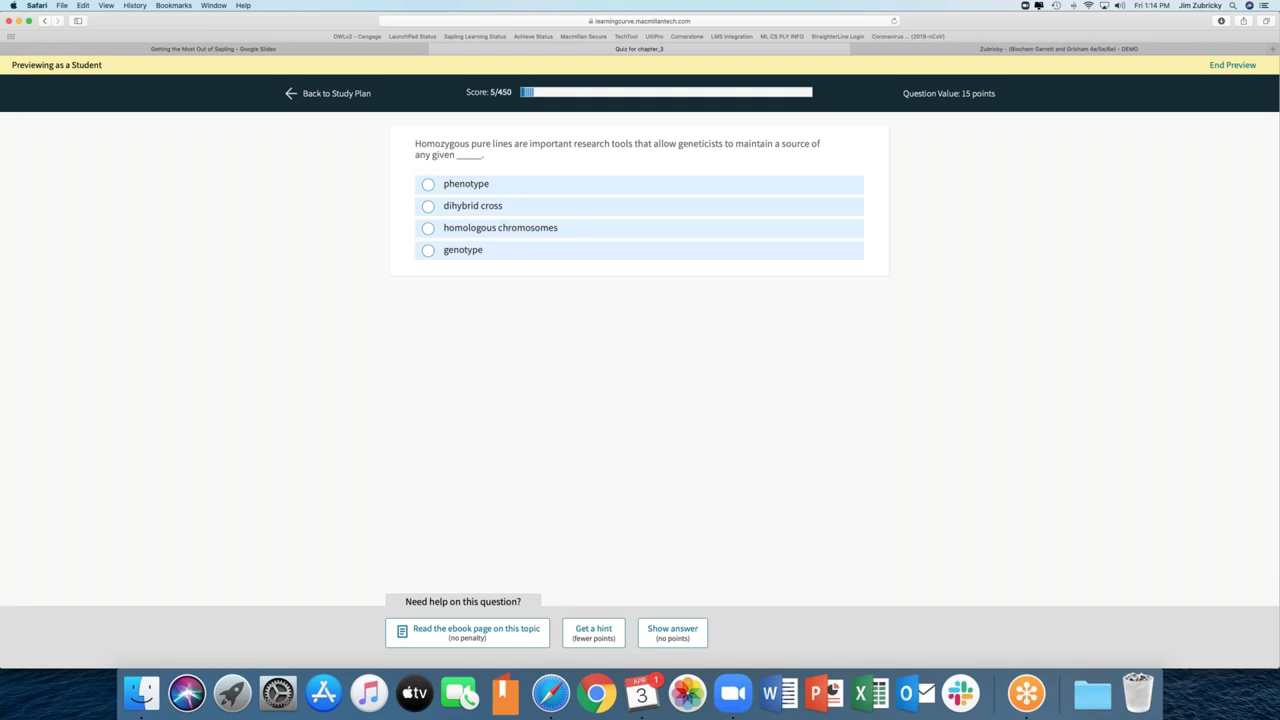
Step: Go back to the study plan, view the suggestions for 3.1 Mendel's Law of Independent Assortment, and end the student preview
{"action": "left_click", "coordinate": [335, 94]}
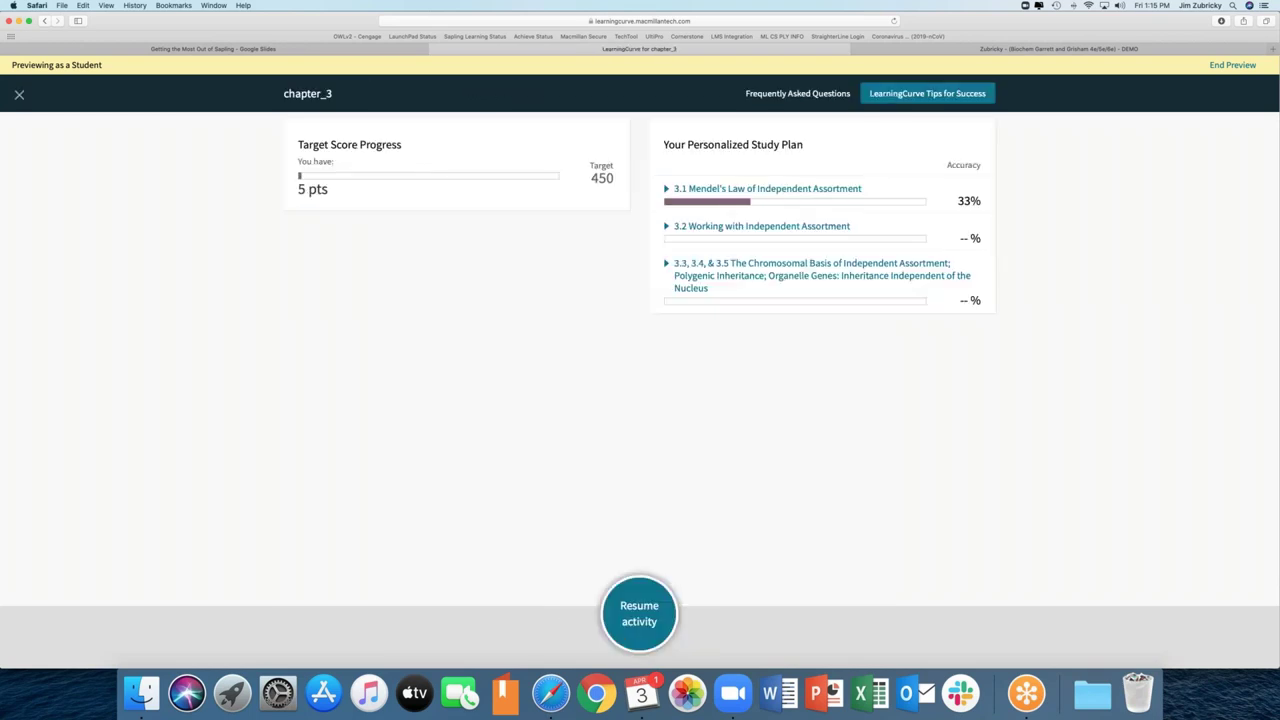
{"action": "left_click", "coordinate": [695, 194]}
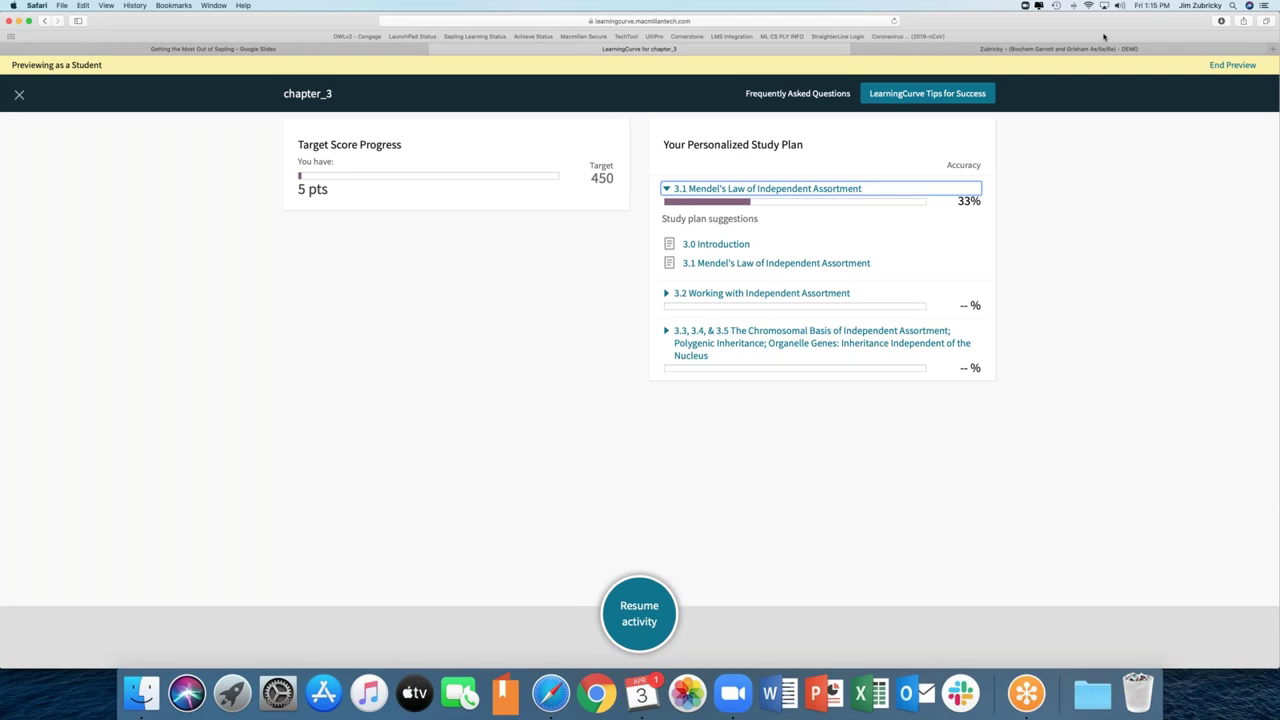
{"action": "left_click", "coordinate": [1230, 65]}
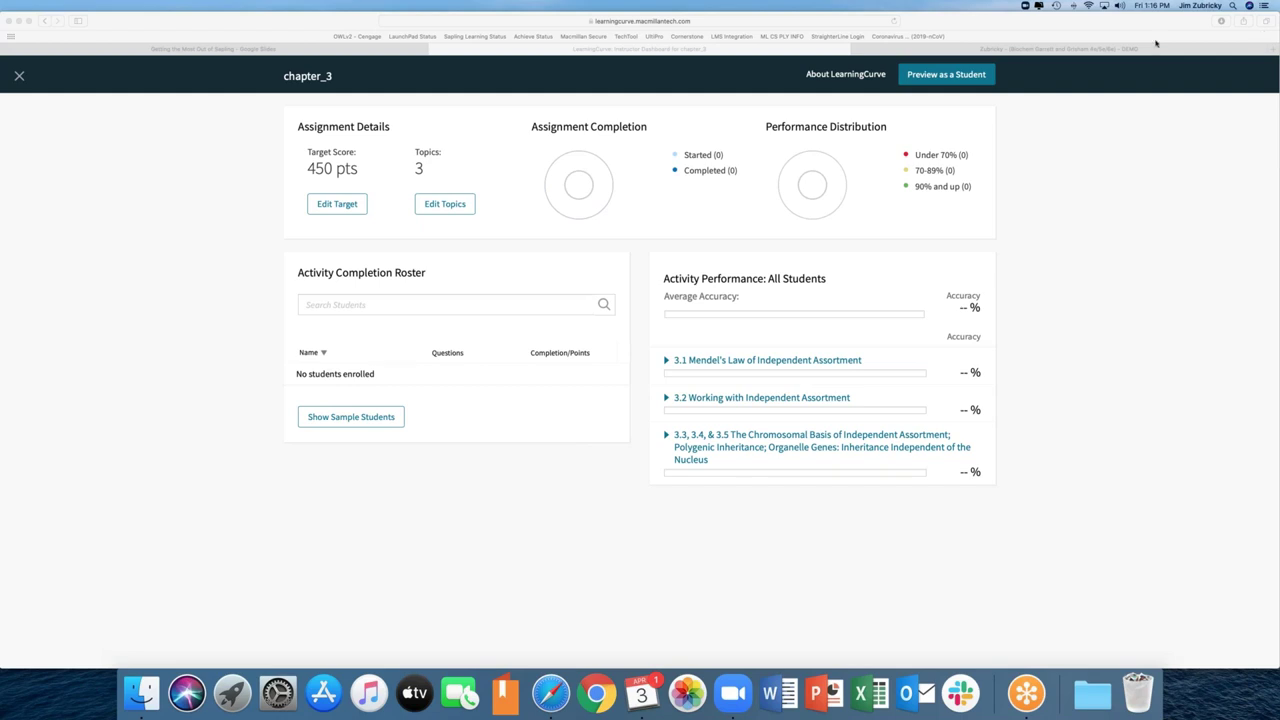
Step: Show the sample students in the completion roster, view the first student's activity performance, and close the LearningCurve dashboard
{"action": "left_click", "coordinate": [350, 419]}
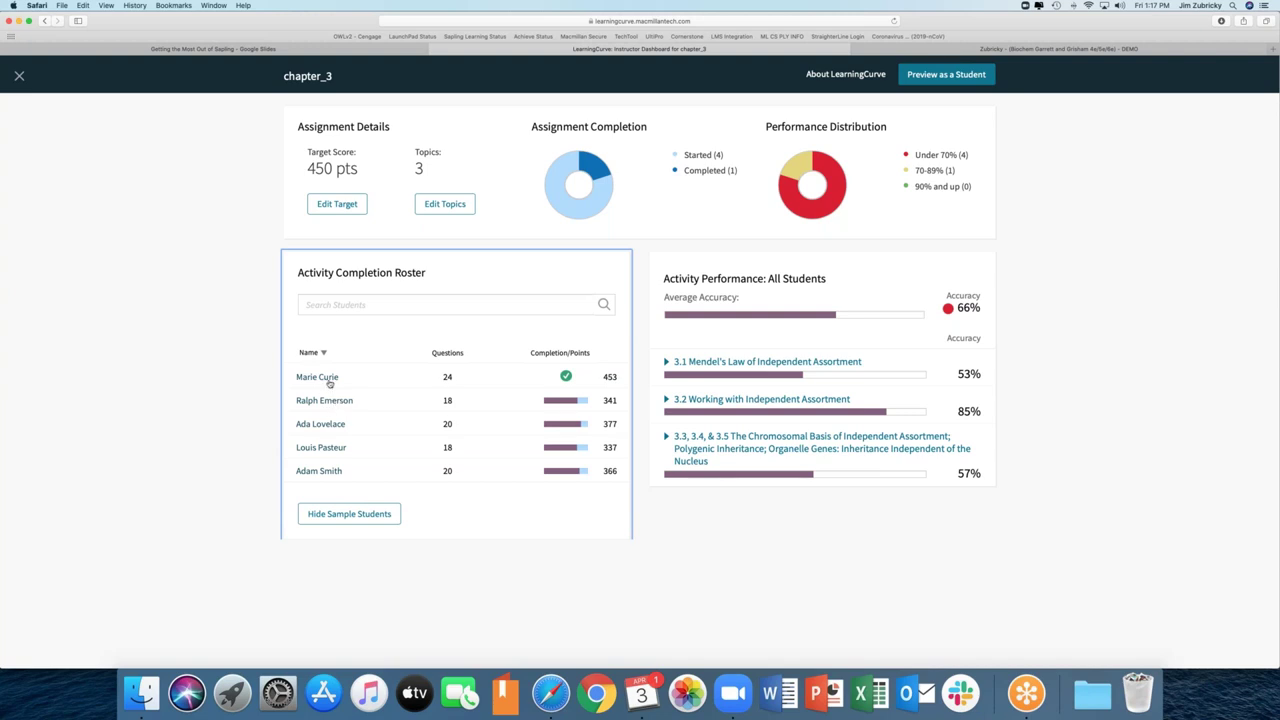
{"action": "left_click", "coordinate": [329, 378]}
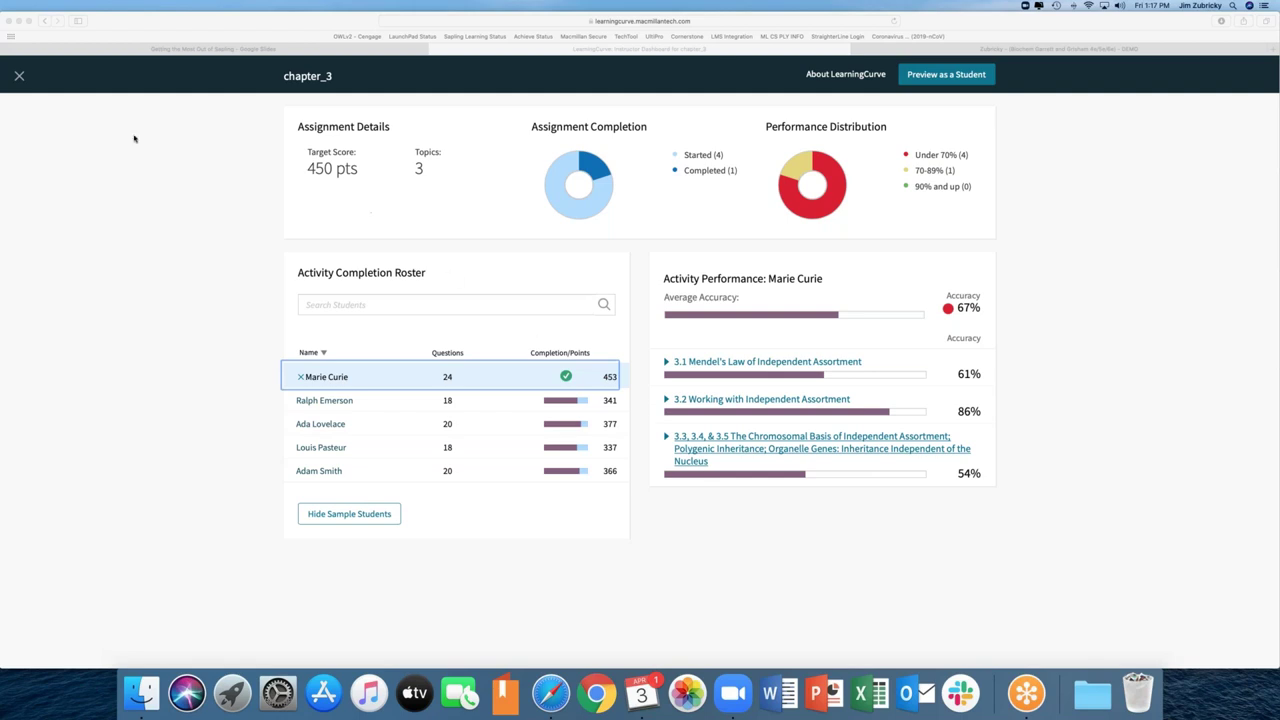
{"action": "left_click", "coordinate": [18, 77]}
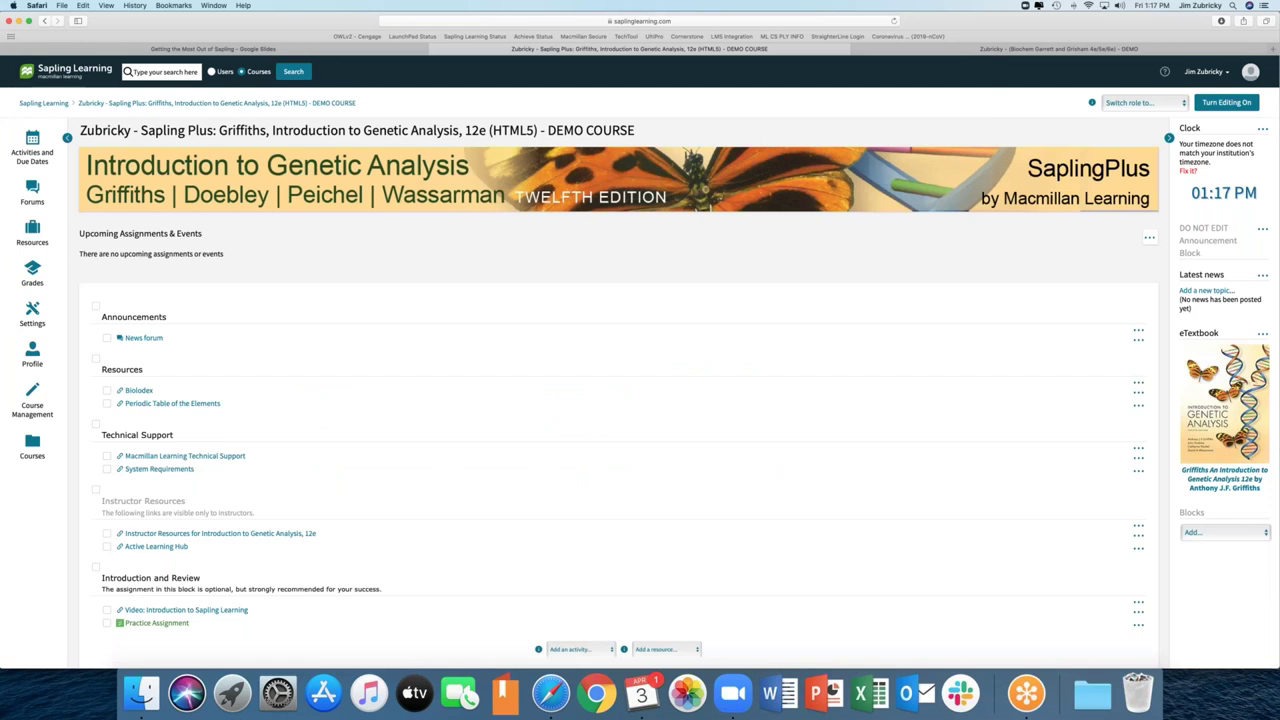
Step: Find the Chapter 3: Independent Assortment of Genes section on the course page and open Ch 3 Homework
{"action": "scroll", "coordinate": [241, 356], "scroll_direction": "down", "scroll_amount": 8}
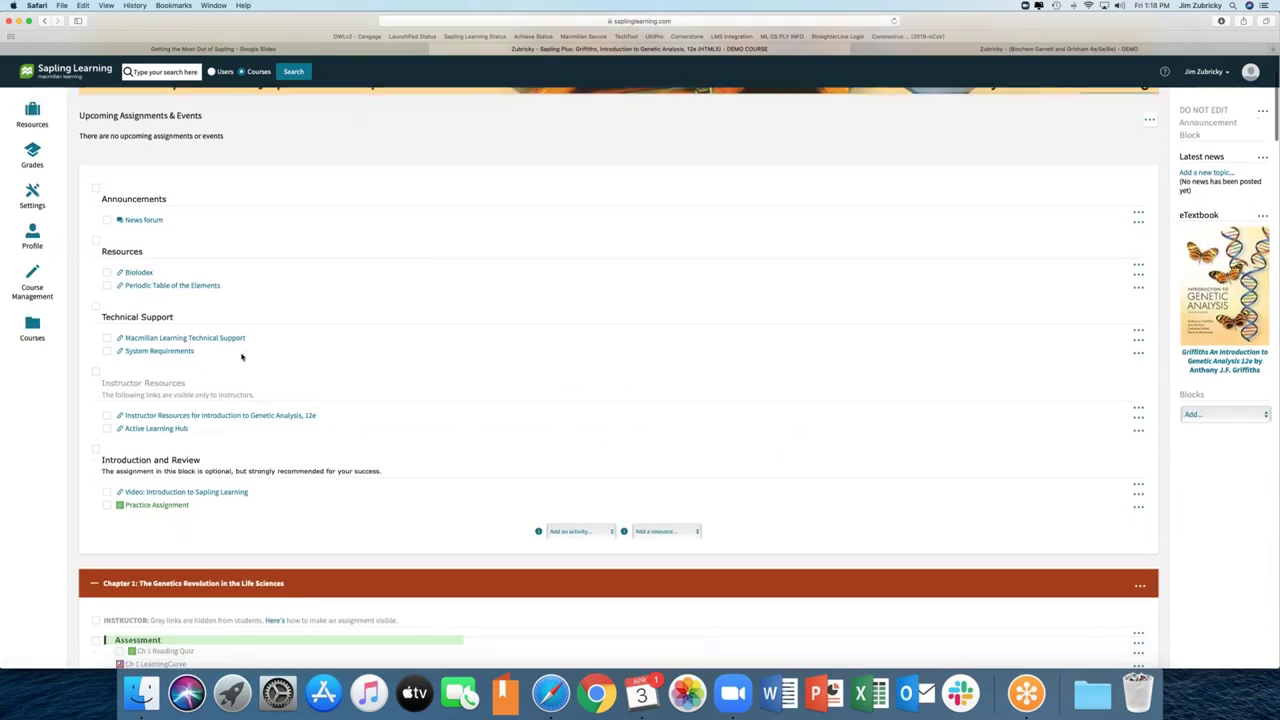
{"action": "scroll", "coordinate": [241, 356], "scroll_direction": "down", "scroll_amount": 1}
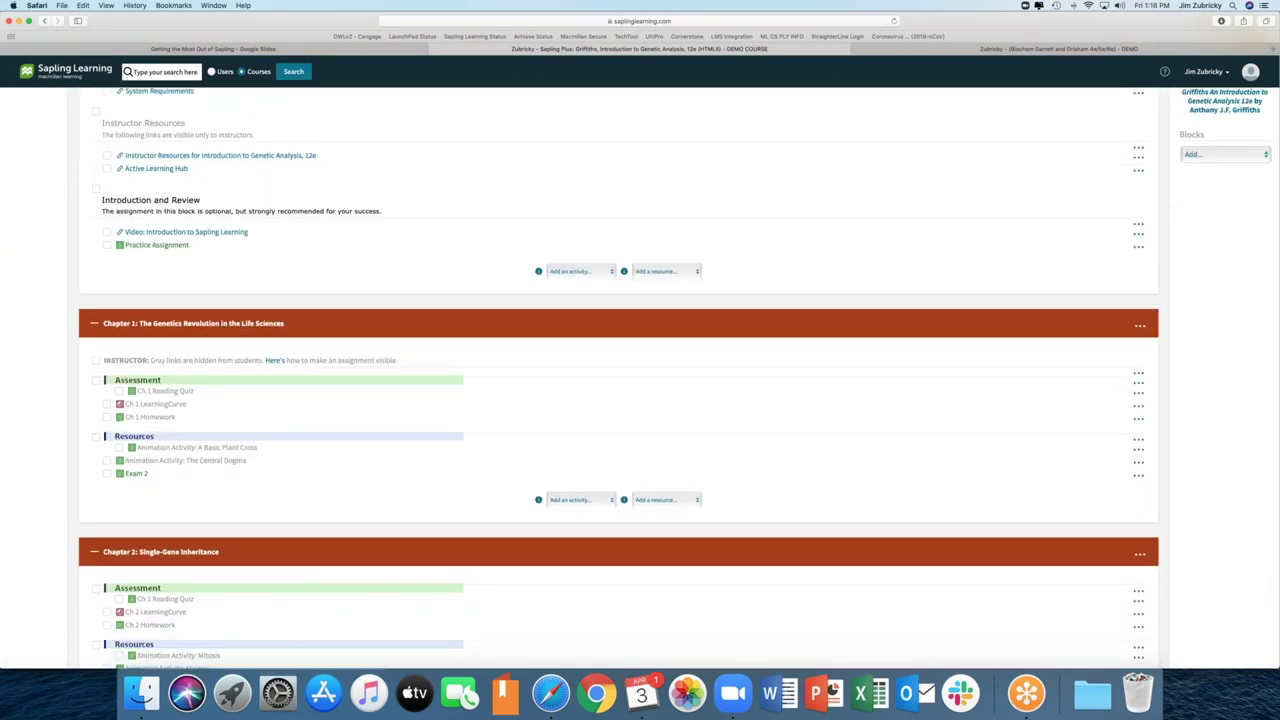
{"action": "scroll", "coordinate": [241, 357], "scroll_direction": "down", "scroll_amount": 2}
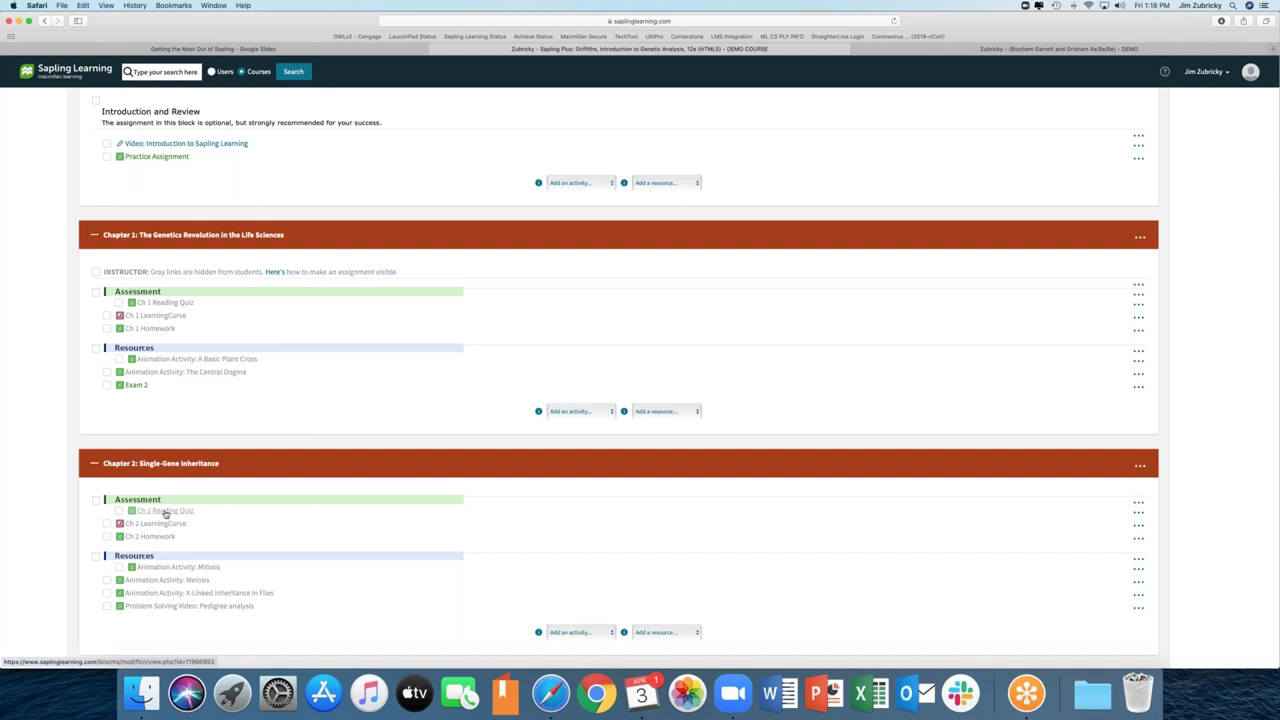
{"action": "scroll", "coordinate": [180, 531], "scroll_direction": "down", "scroll_amount": 1}
{"action": "scroll", "coordinate": [180, 531], "scroll_direction": "down", "scroll_amount": 5}
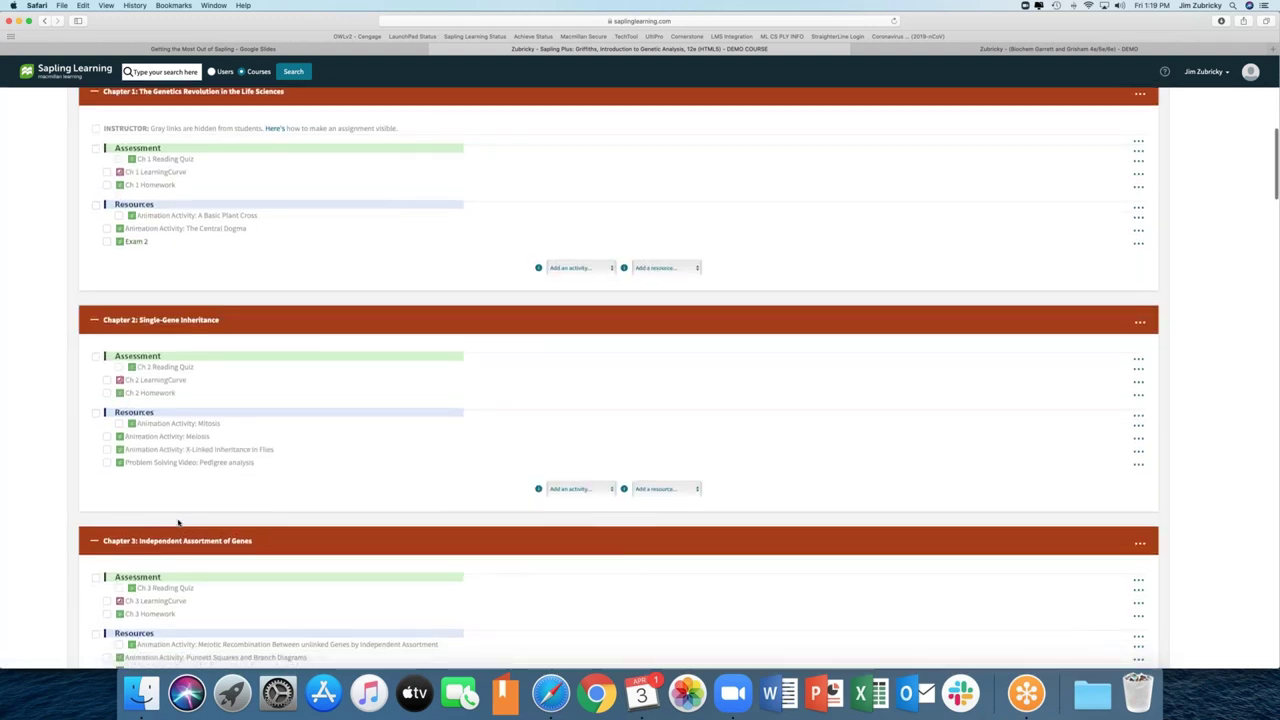
{"action": "scroll", "coordinate": [178, 522], "scroll_direction": "down", "scroll_amount": 3}
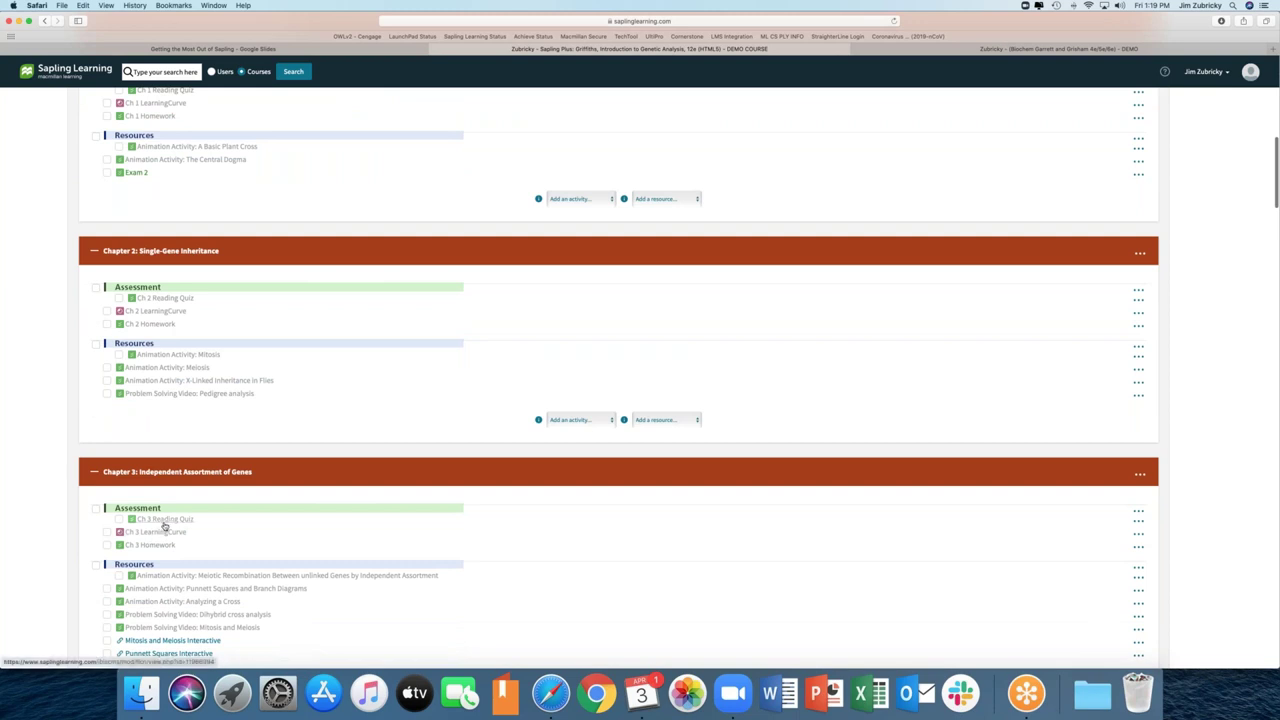
{"action": "scroll", "coordinate": [165, 527], "scroll_direction": "down", "scroll_amount": 2}
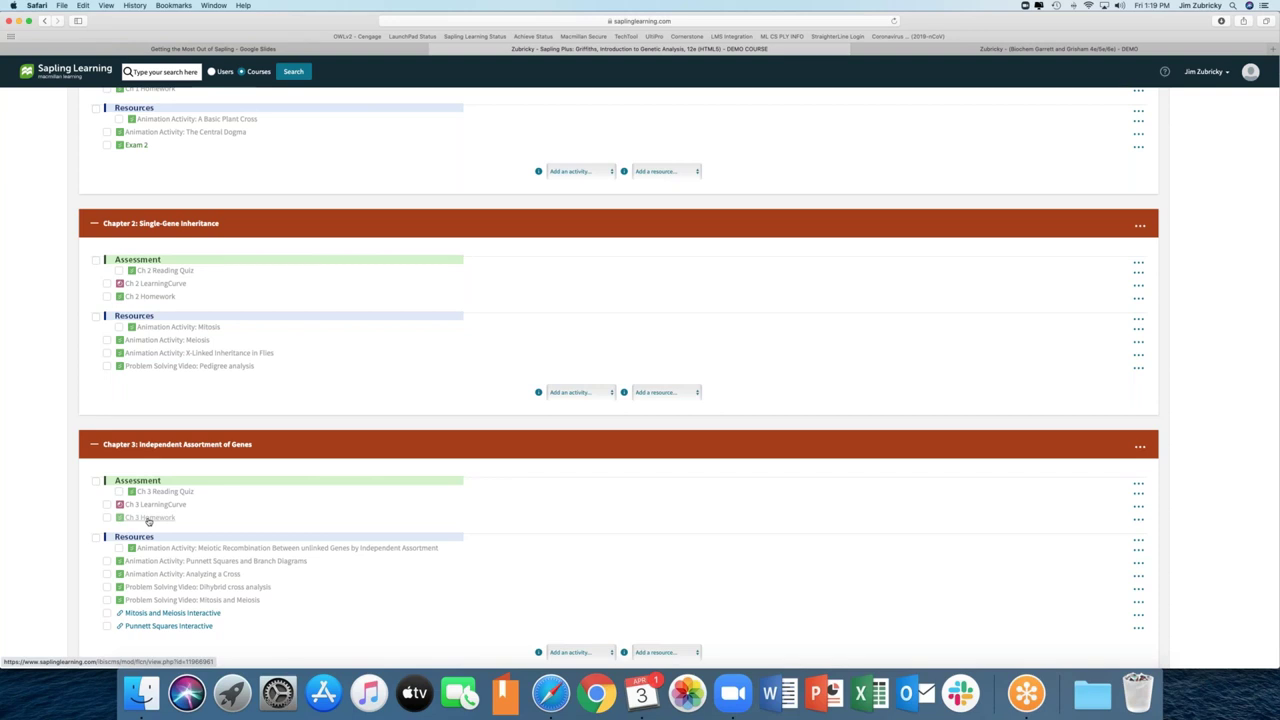
{"action": "left_click", "coordinate": [148, 518]}
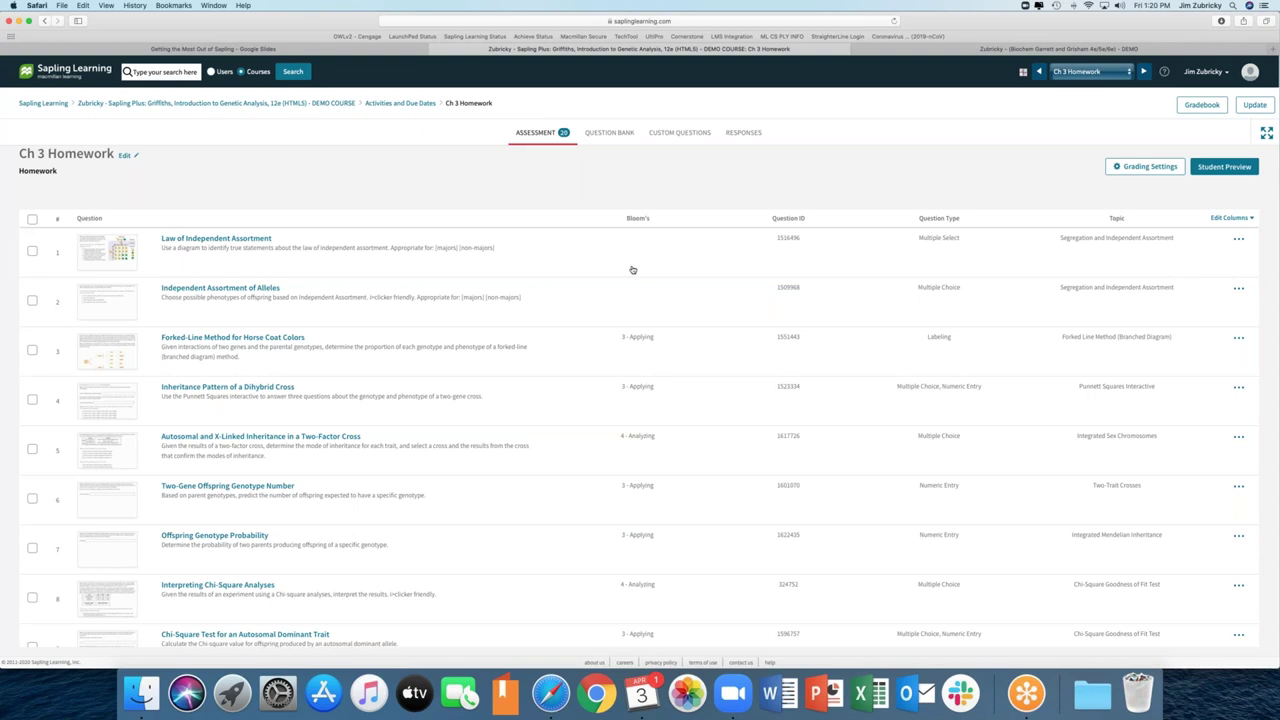
Step: Look over the Ch 3 Homework question list, then preview the Law of Independent Assortment question and read its solution
{"action": "scroll", "coordinate": [946, 248], "scroll_direction": "down", "scroll_amount": 1}
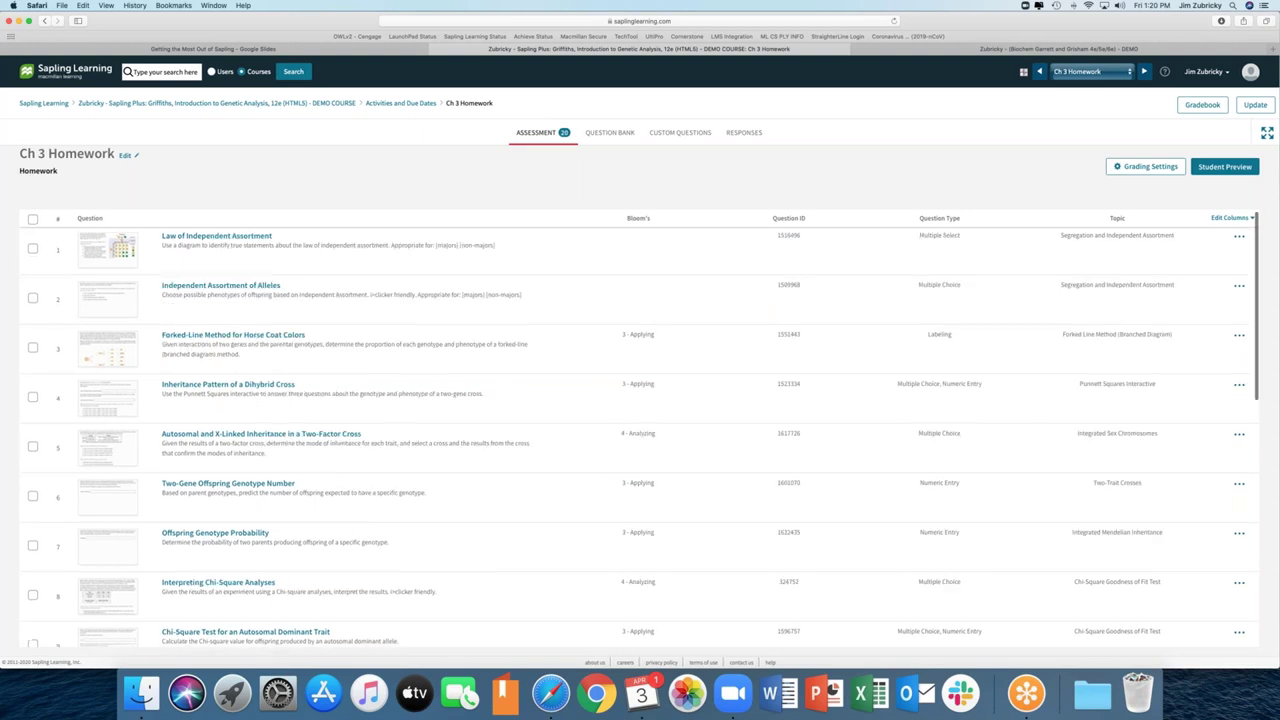
{"action": "scroll", "coordinate": [947, 248], "scroll_direction": "up", "scroll_amount": 1}
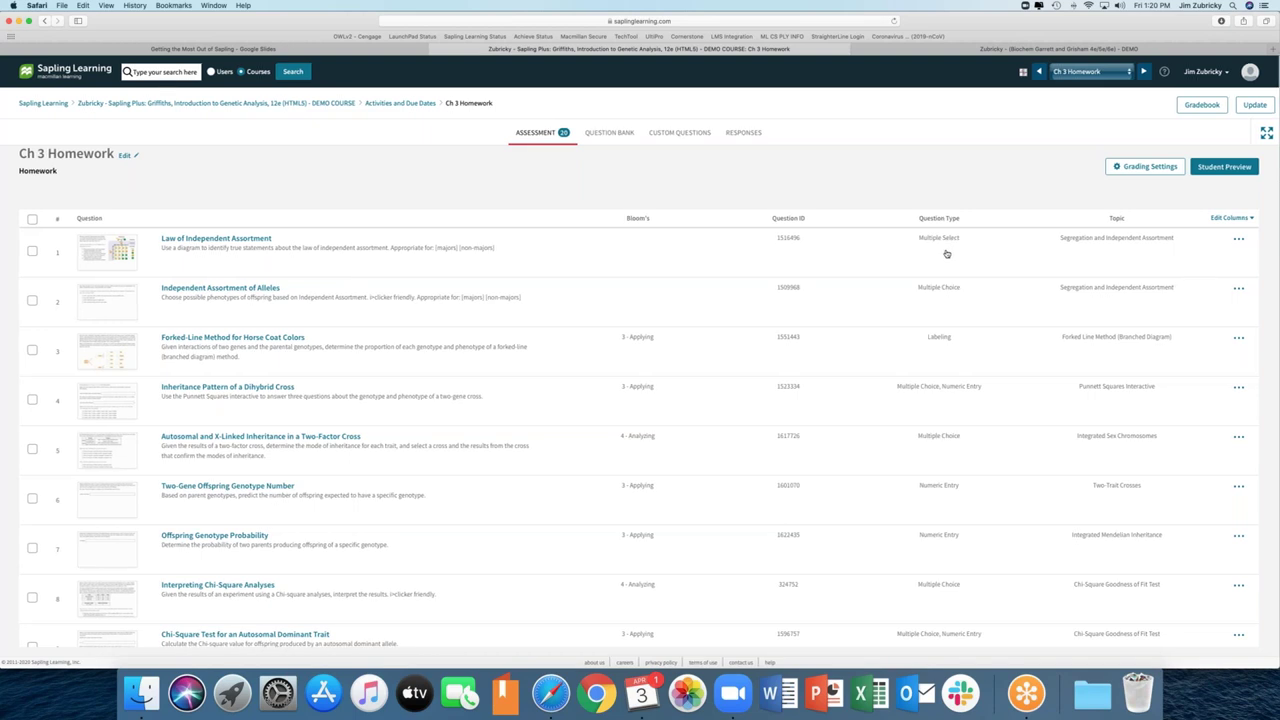
{"action": "scroll", "coordinate": [347, 256], "scroll_direction": "down", "scroll_amount": 1}
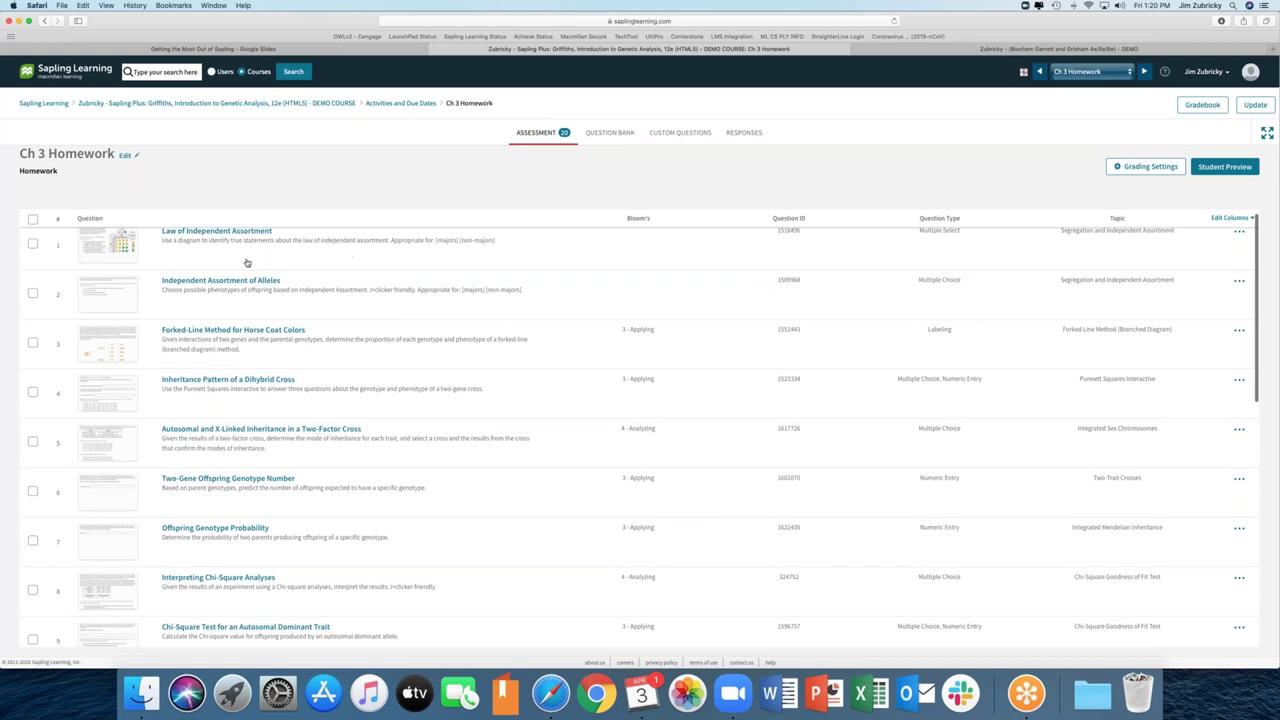
{"action": "scroll", "coordinate": [226, 263], "scroll_direction": "up", "scroll_amount": 1}
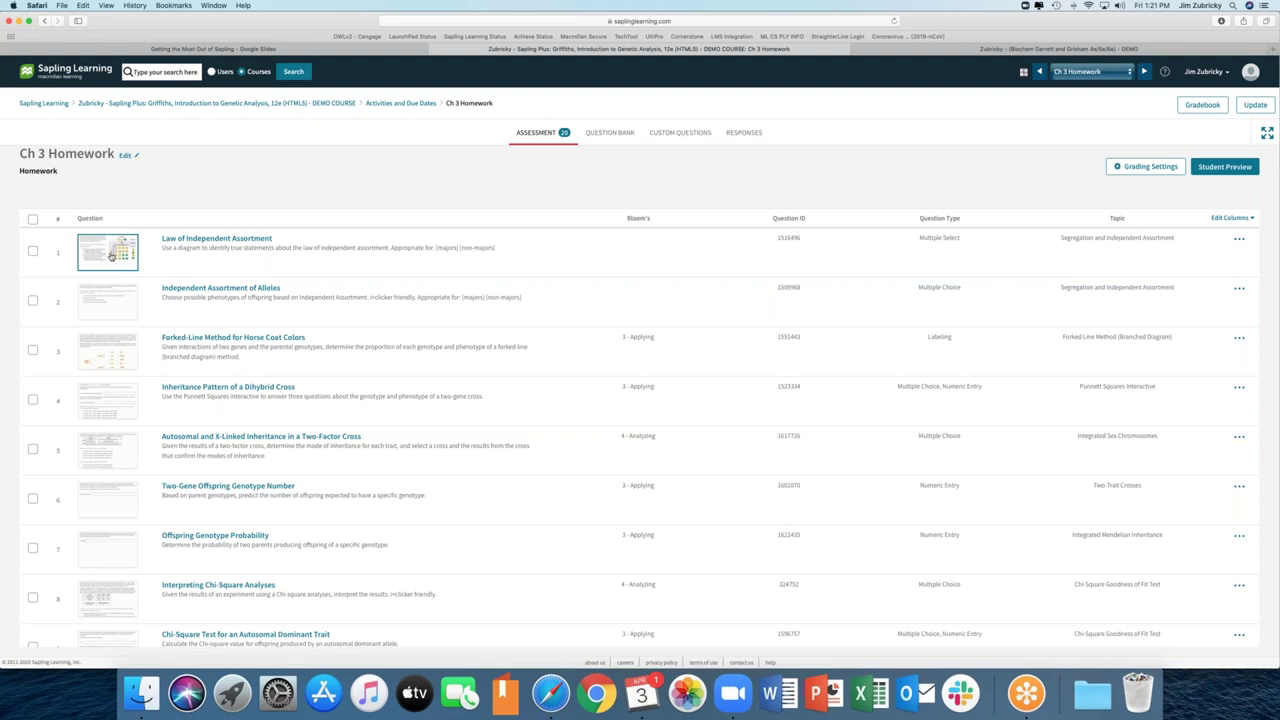
{"action": "left_click", "coordinate": [111, 256]}
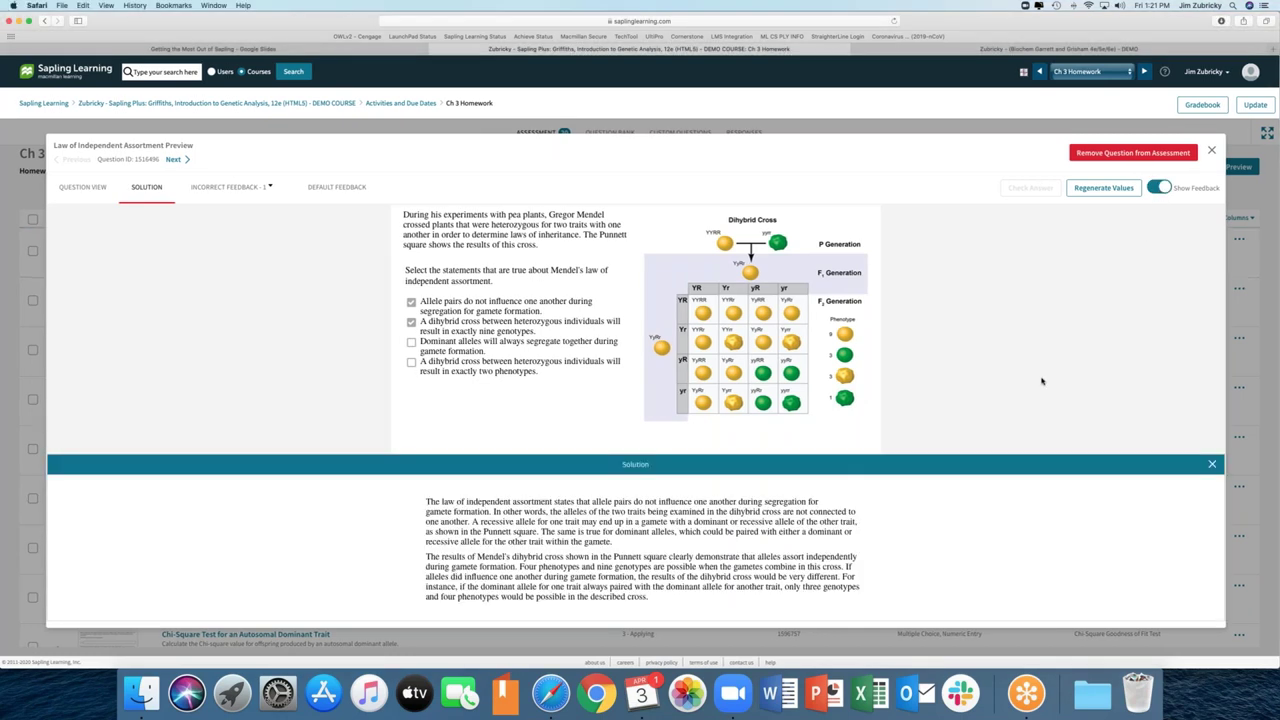
{"action": "scroll", "coordinate": [905, 400], "scroll_direction": "down", "scroll_amount": 3}
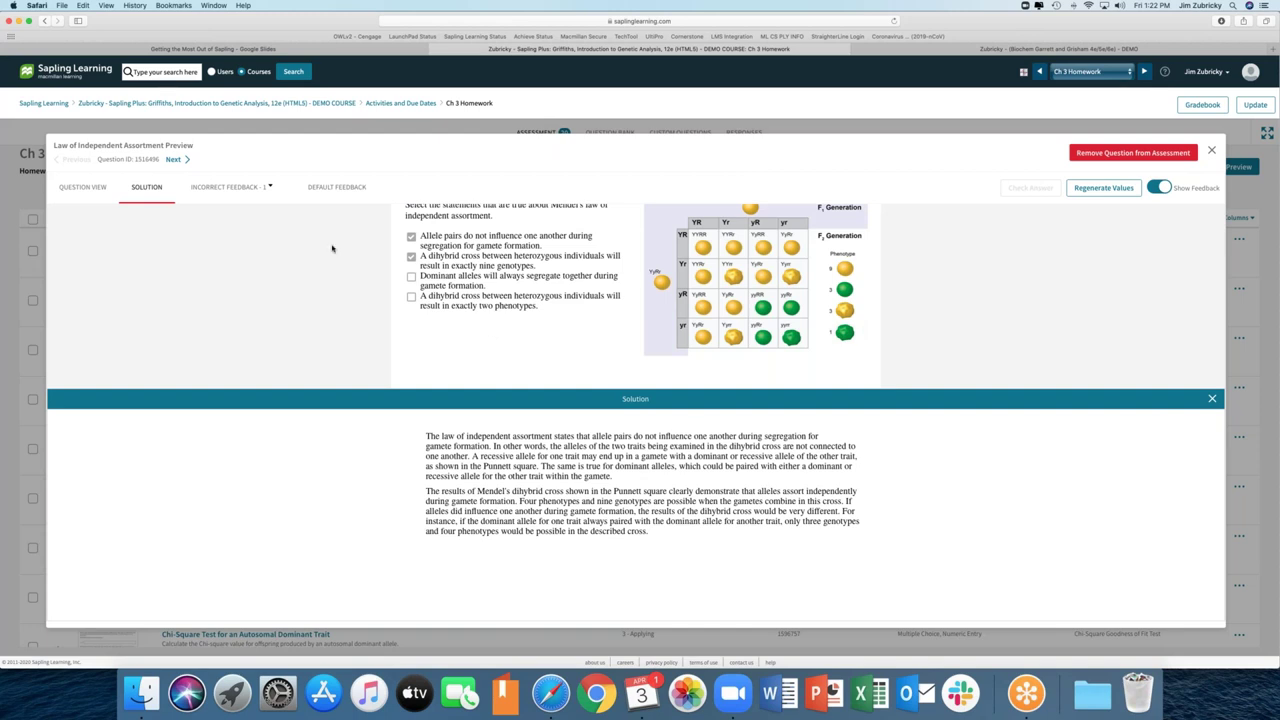
Step: Switch the preview to the question view, then examine incorrect feedback 1, 2 and 3 in turn
{"action": "left_click", "coordinate": [85, 190]}
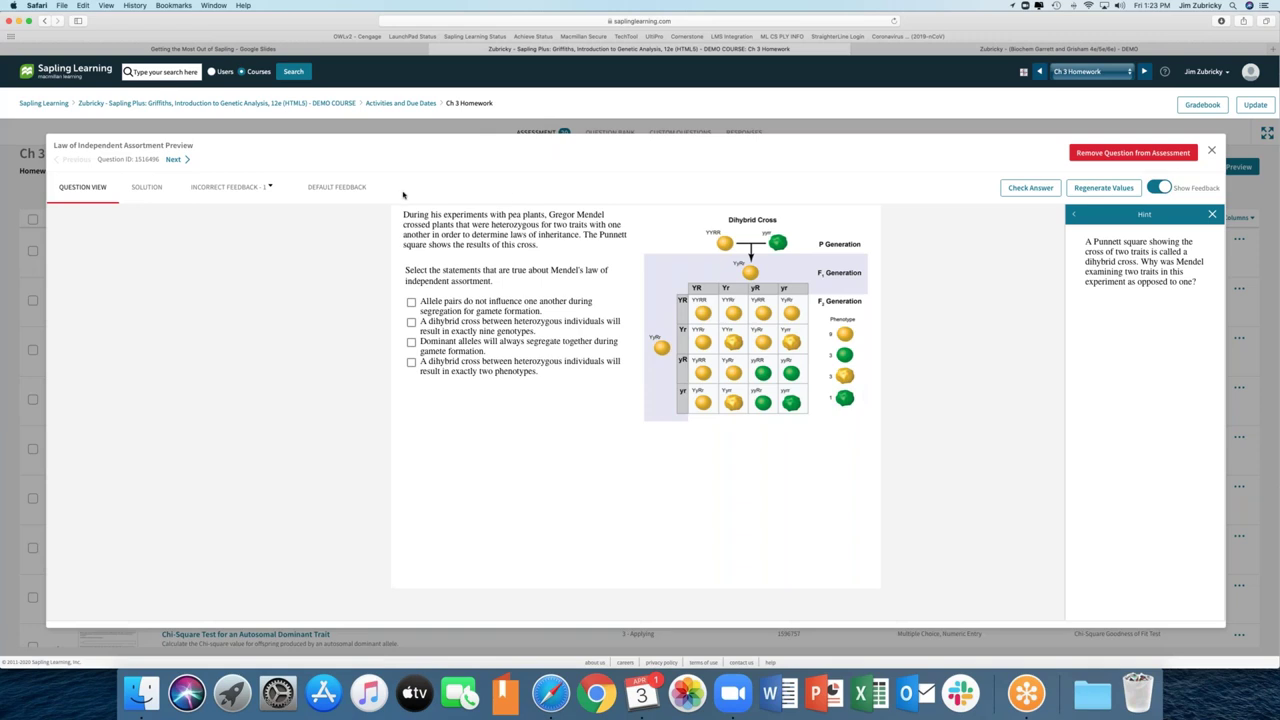
{"action": "left_click", "coordinate": [264, 194]}
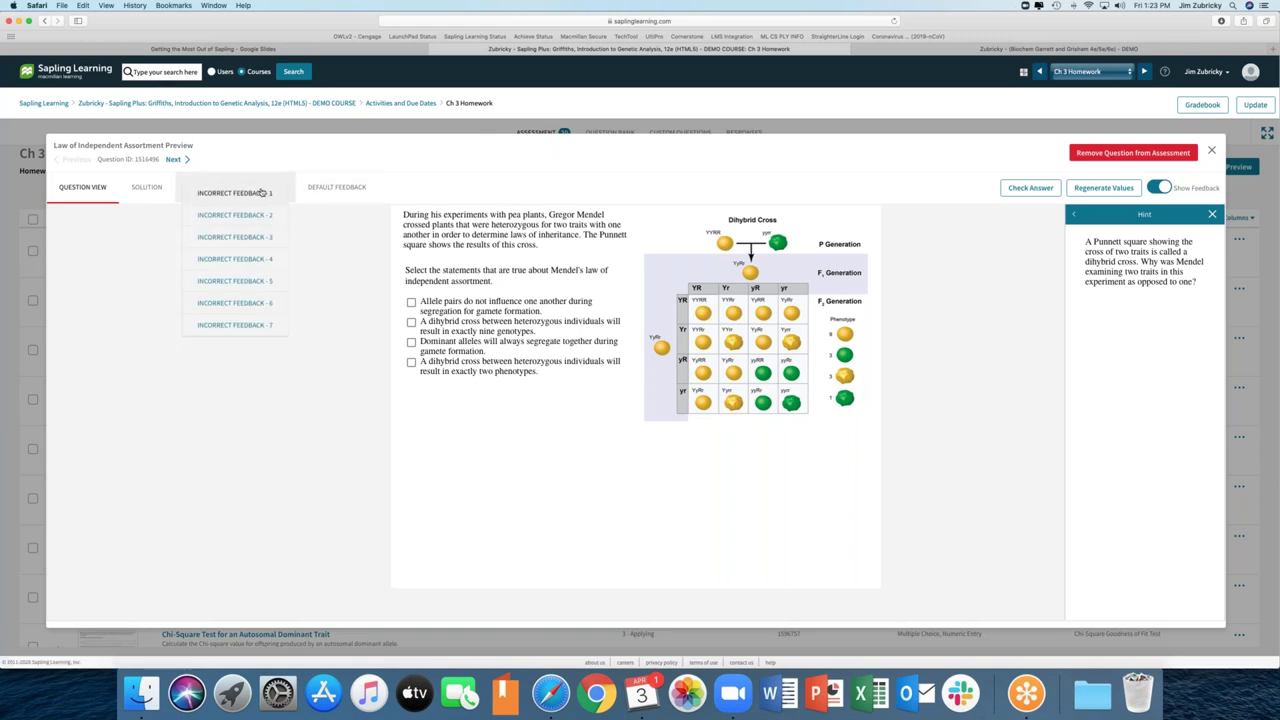
{"action": "left_click", "coordinate": [253, 193]}
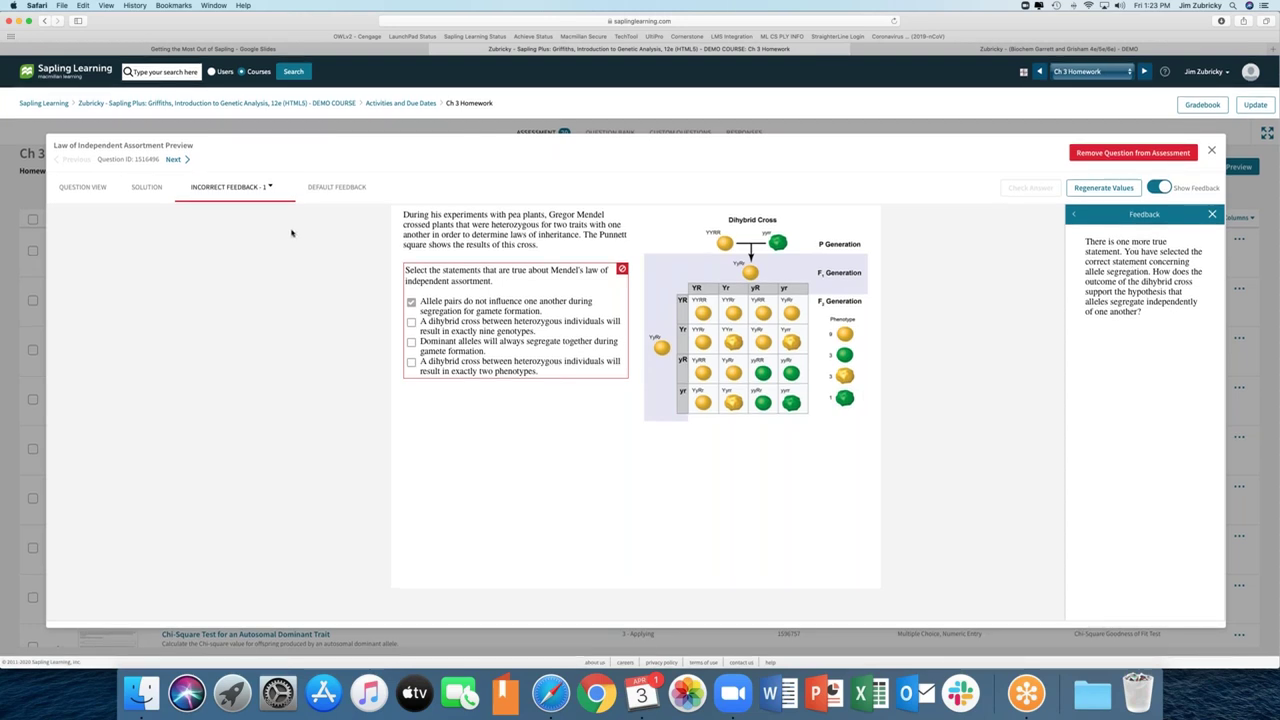
{"action": "left_click", "coordinate": [255, 190]}
{"action": "left_click", "coordinate": [252, 216]}
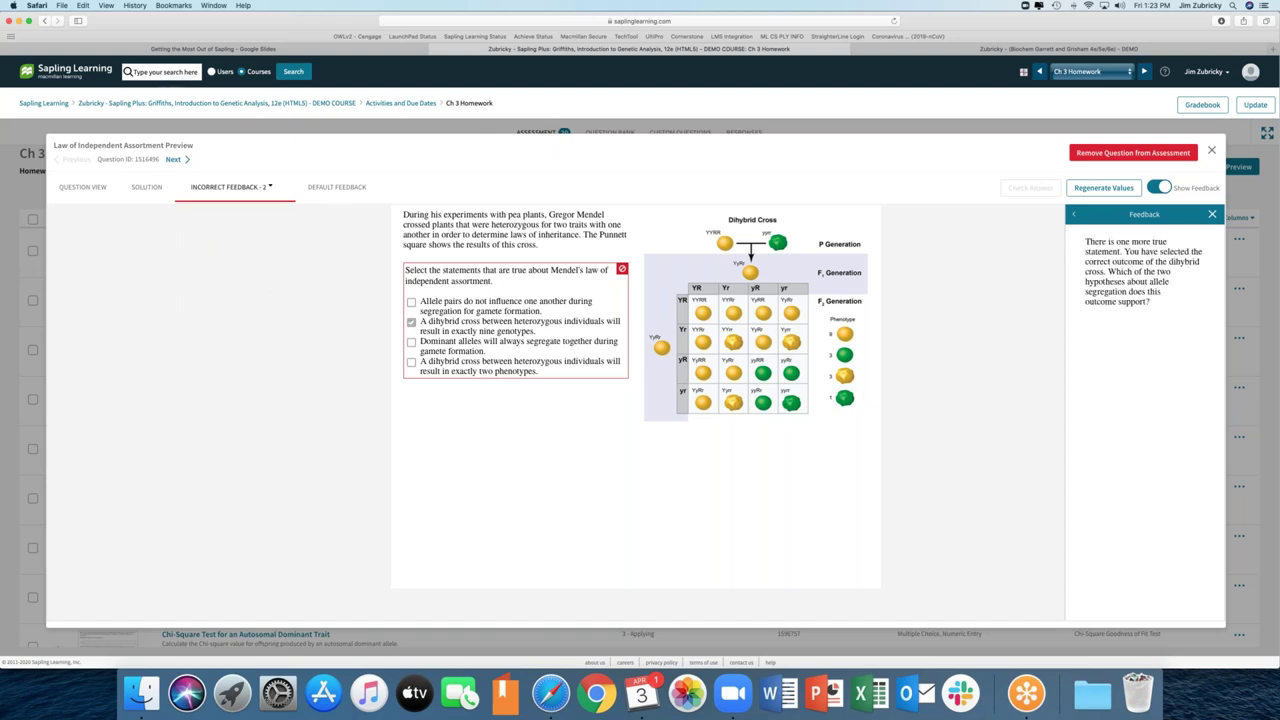
{"action": "left_click", "coordinate": [255, 192]}
{"action": "left_click", "coordinate": [241, 237]}
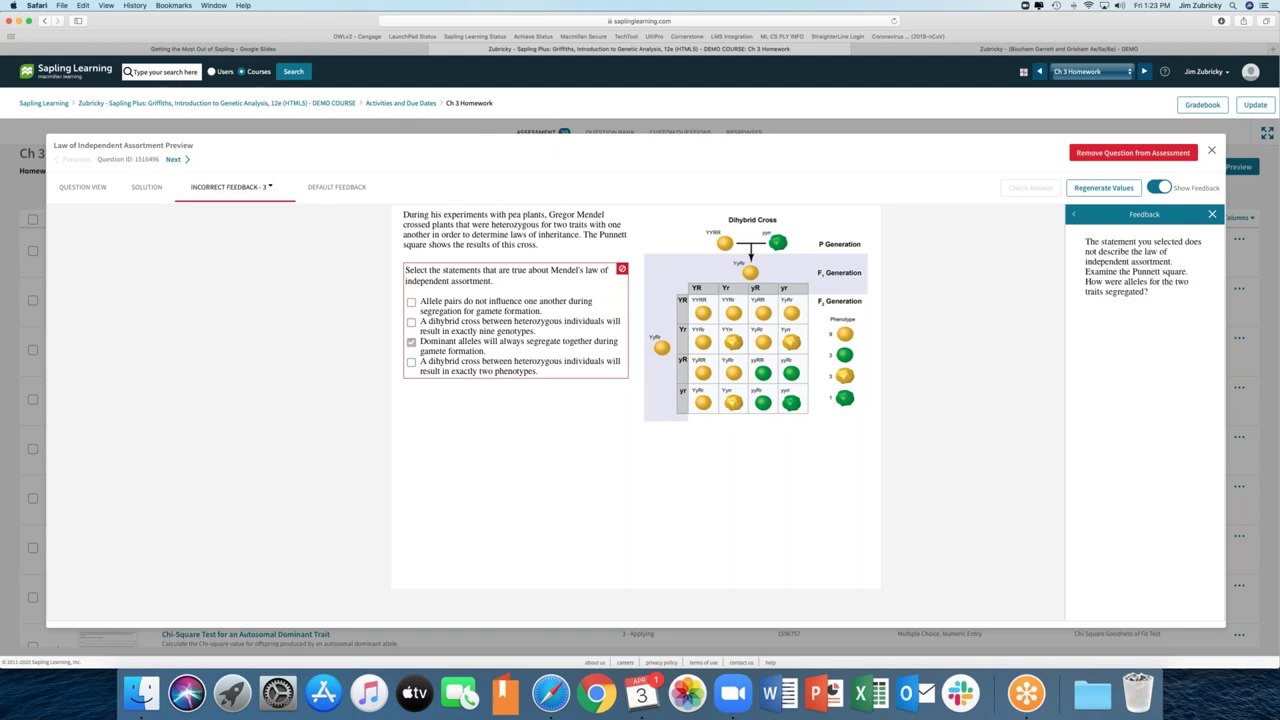
Step: Examine incorrect feedback 4 and 5 for the Law of Independent Assortment question, then close its preview
{"action": "left_click", "coordinate": [243, 190]}
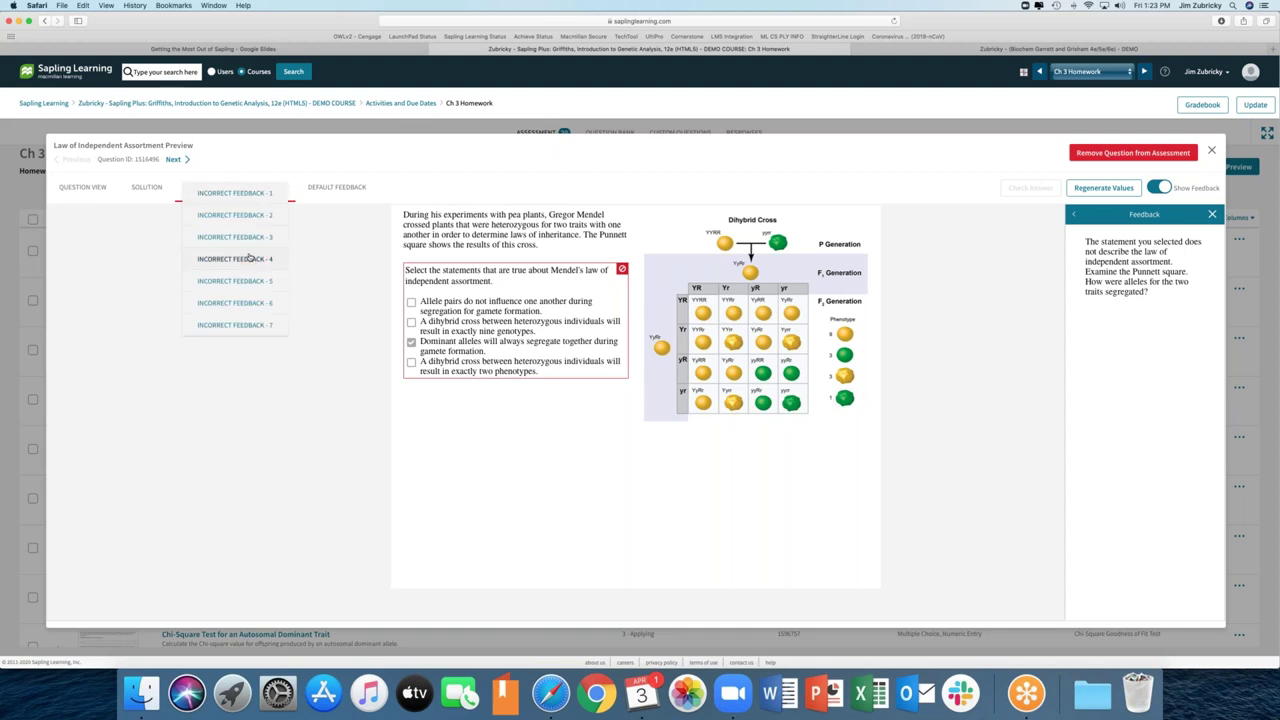
{"action": "left_click", "coordinate": [251, 257]}
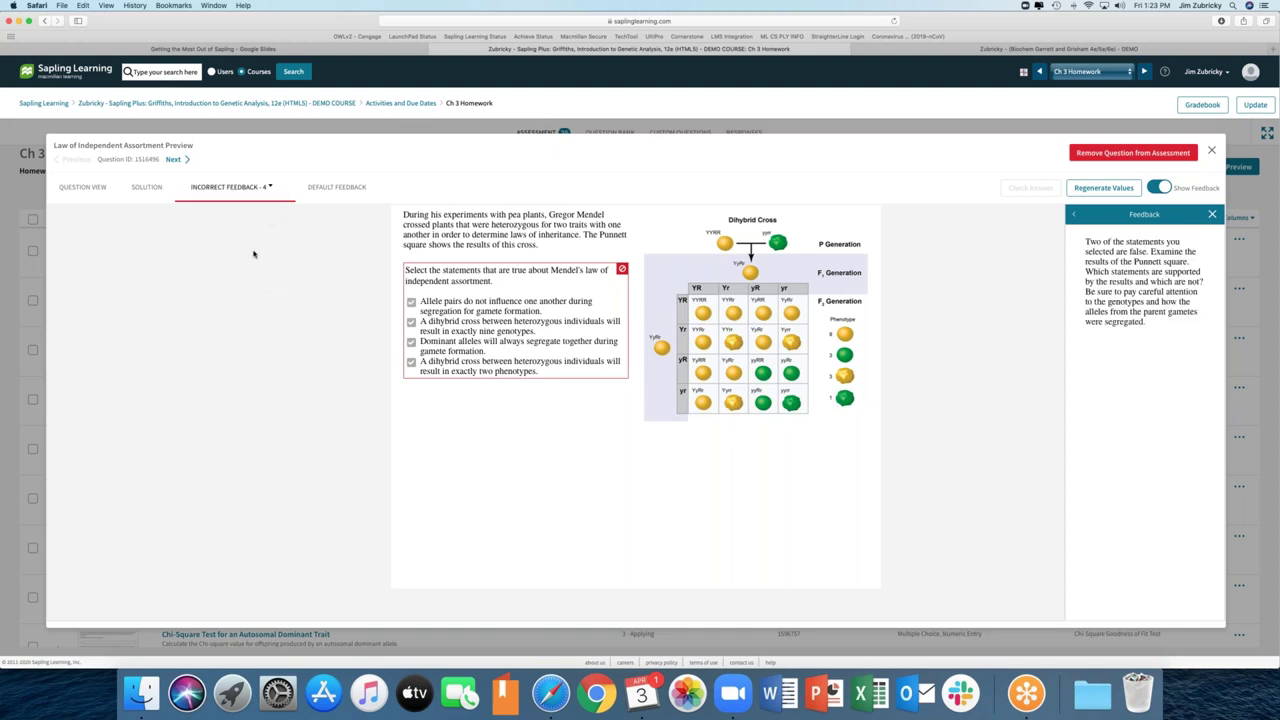
{"action": "left_click", "coordinate": [243, 190]}
{"action": "left_click", "coordinate": [258, 282]}
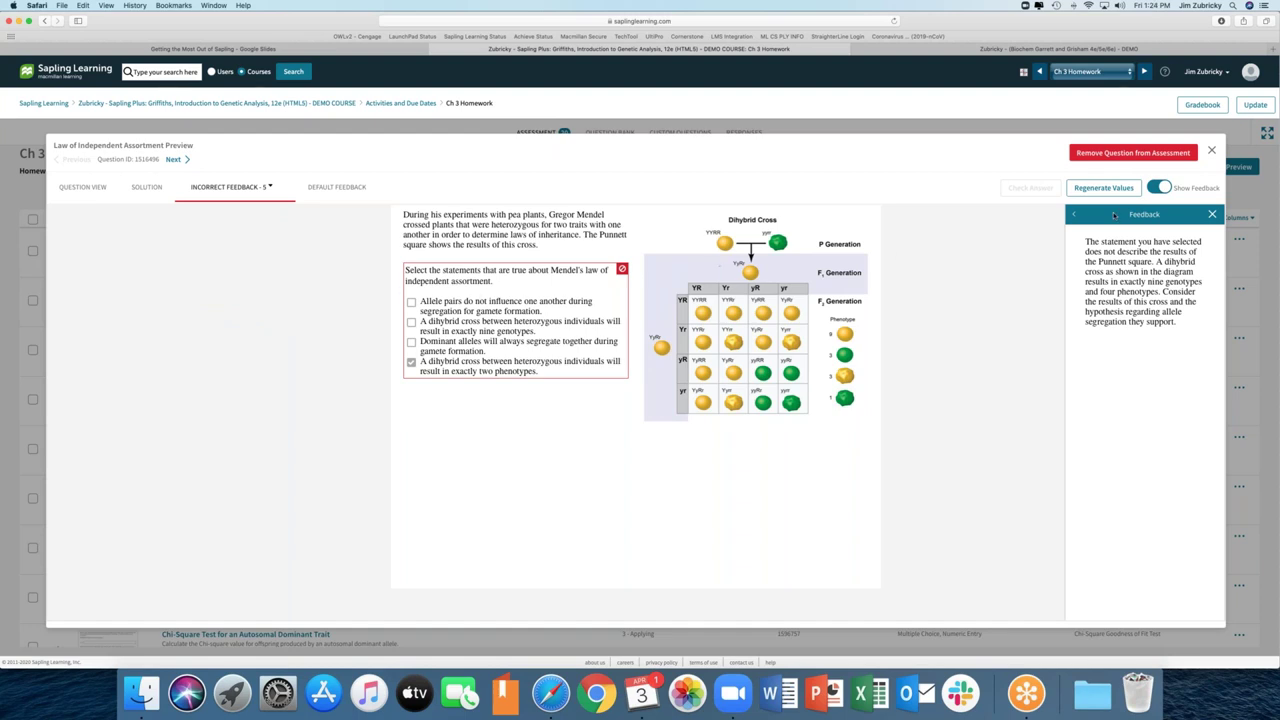
{"action": "left_click", "coordinate": [1212, 152]}
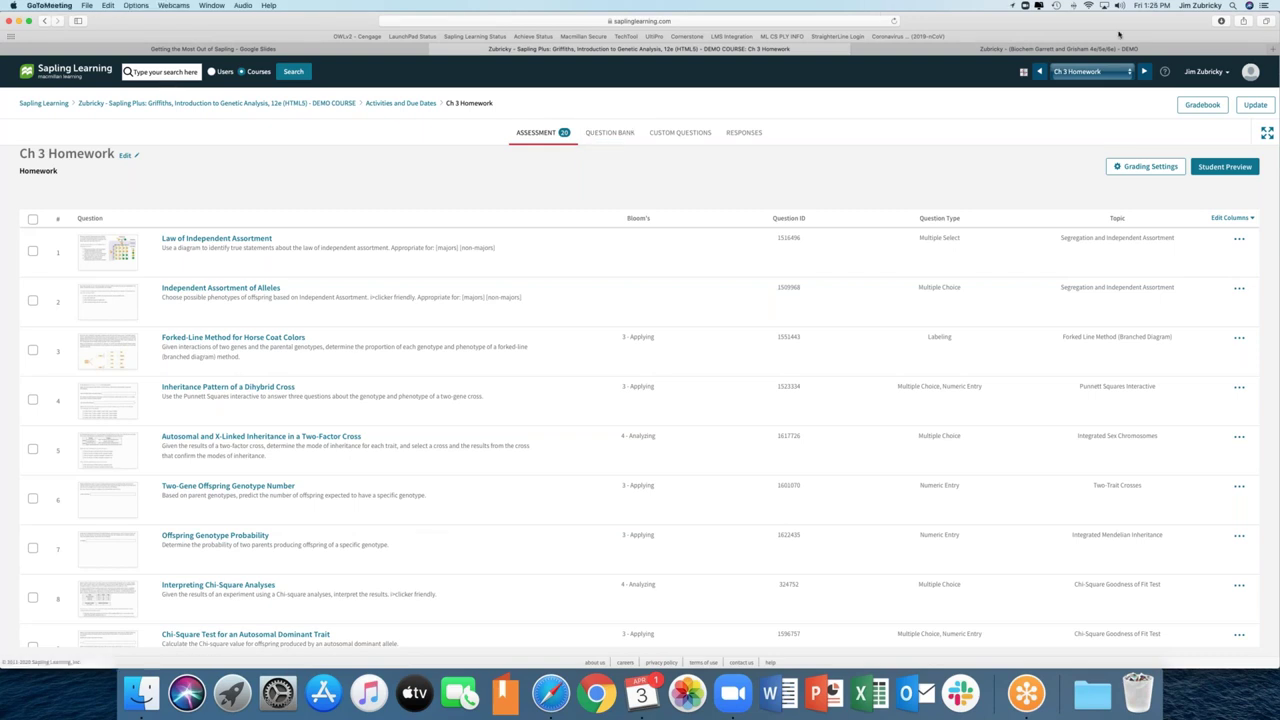
Step: Browse the question bank to the chi-square analysis objective in Griffiths 12e, Chapter 3, Section 3.2 Working with independent assortment
{"action": "left_click", "coordinate": [612, 134]}
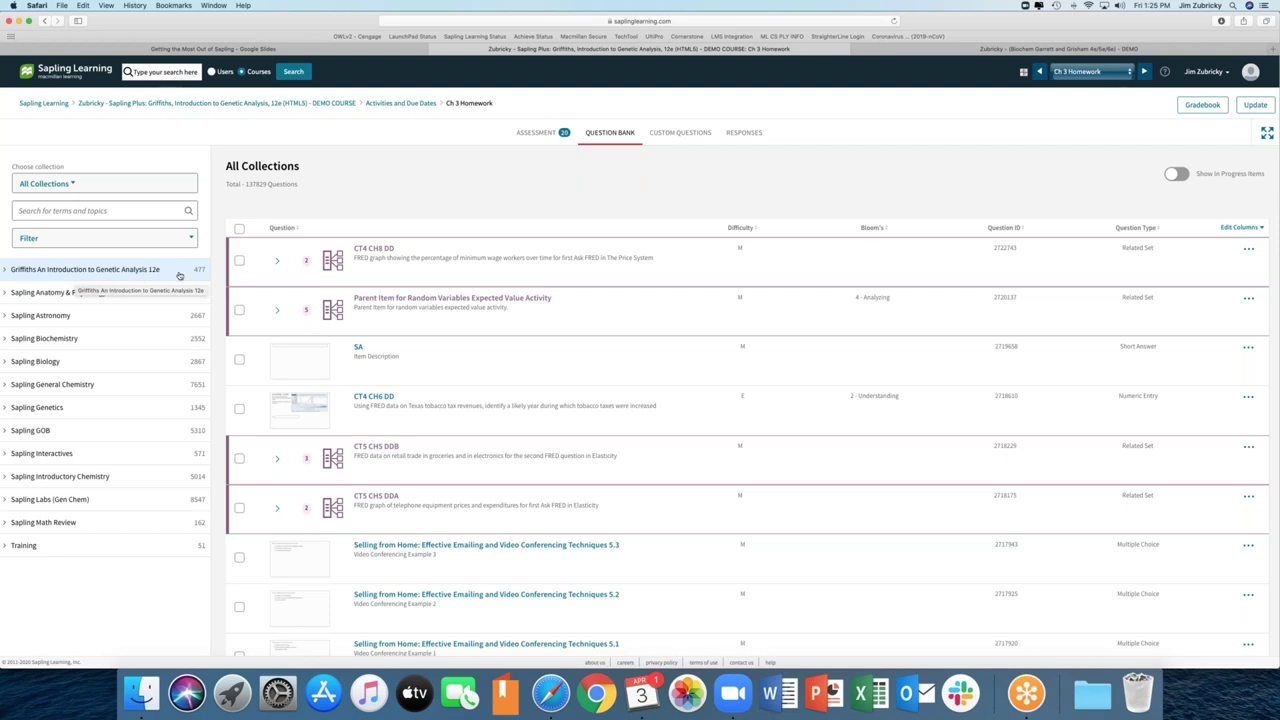
{"action": "left_click", "coordinate": [72, 270]}
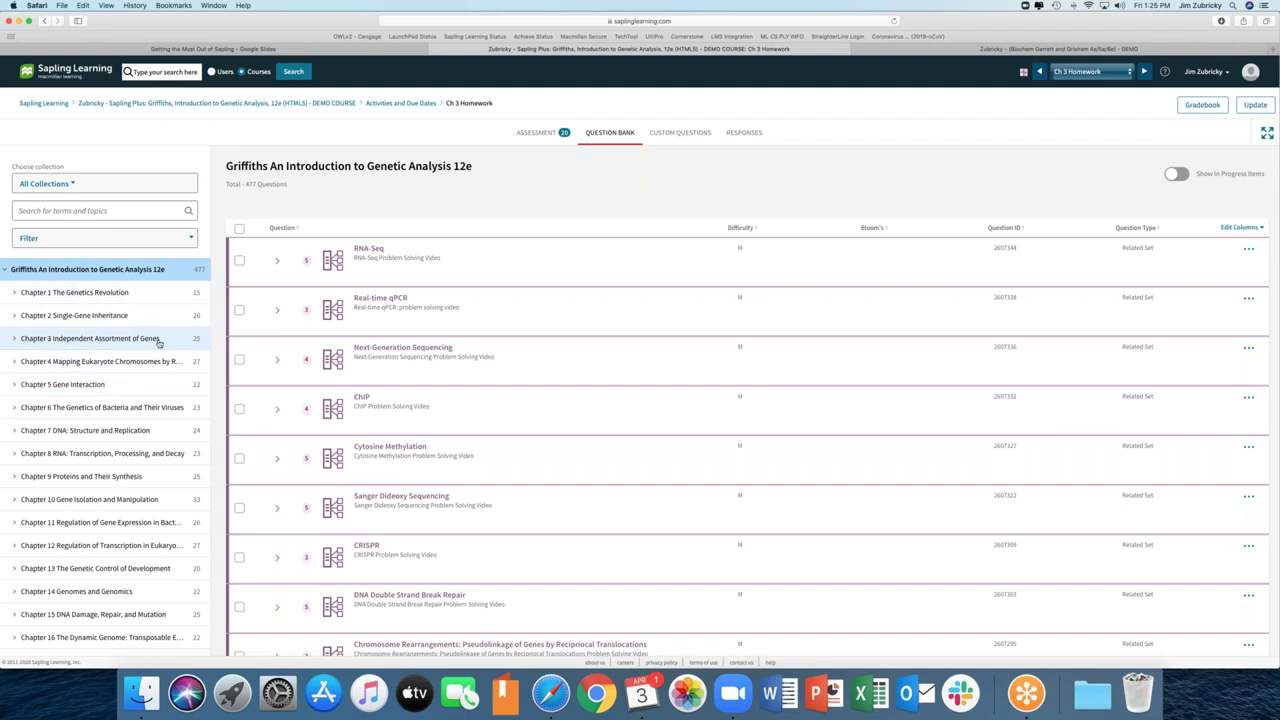
{"action": "left_click", "coordinate": [113, 339]}
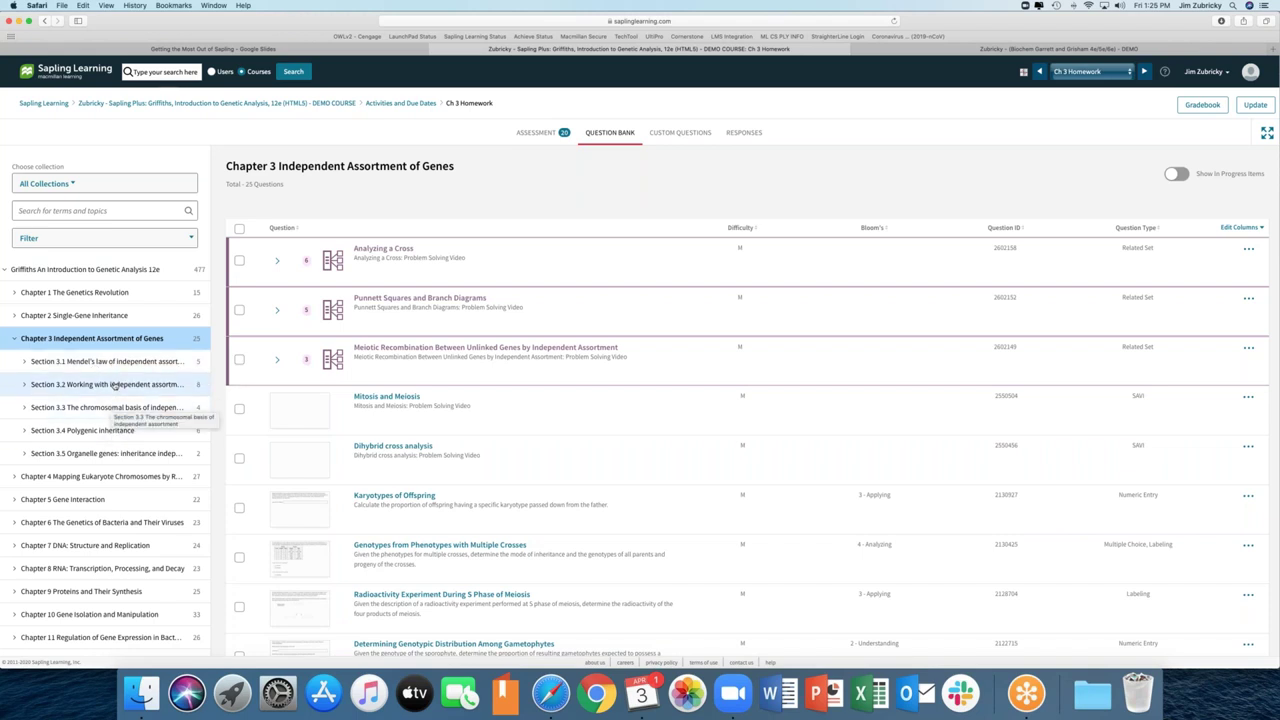
{"action": "left_click", "coordinate": [115, 386]}
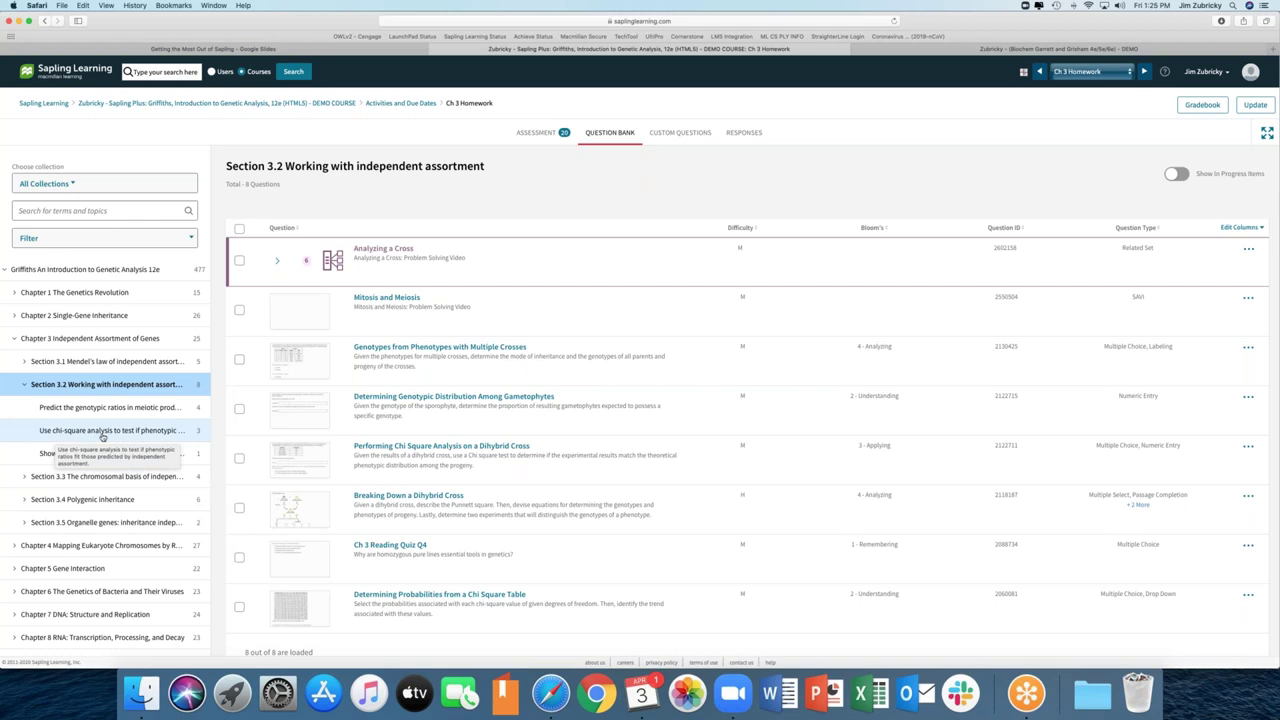
{"action": "left_click", "coordinate": [102, 436]}
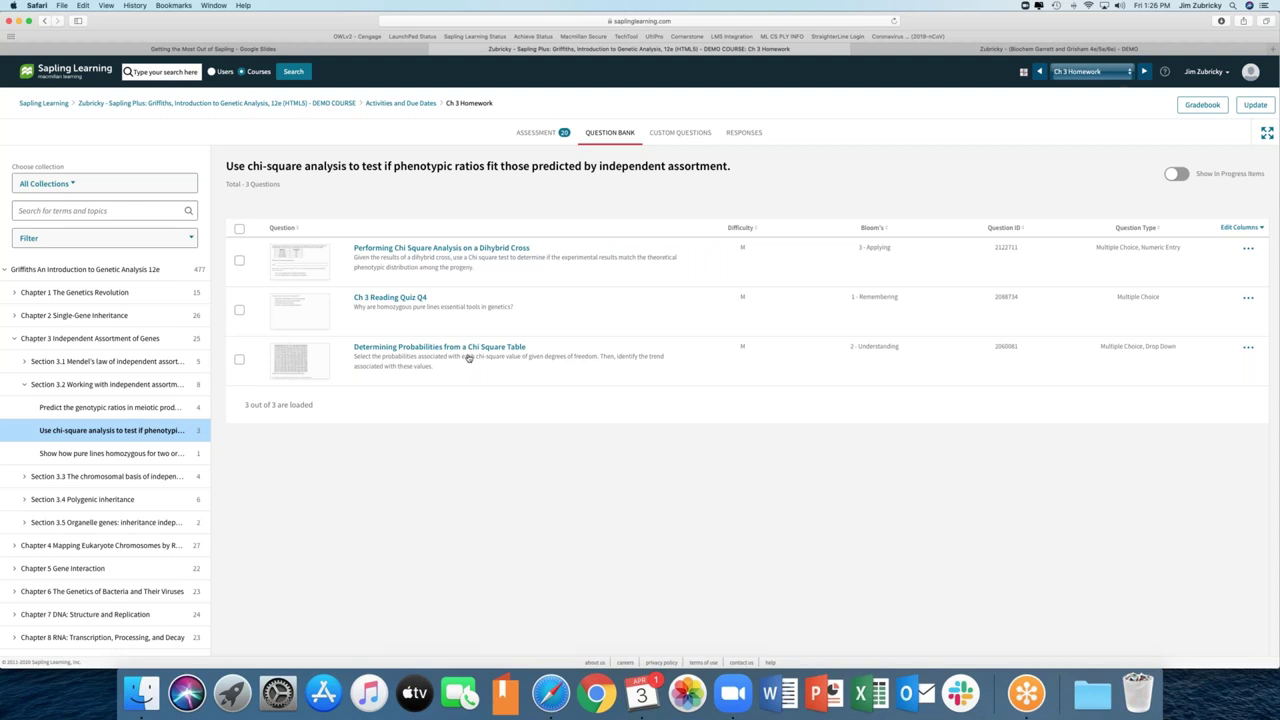
Step: Preview the Performing Chi Square Analysis on a Dihybrid Cross question with its solution, then close the preview
{"action": "scroll", "coordinate": [420, 356], "scroll_direction": "down", "scroll_amount": 1}
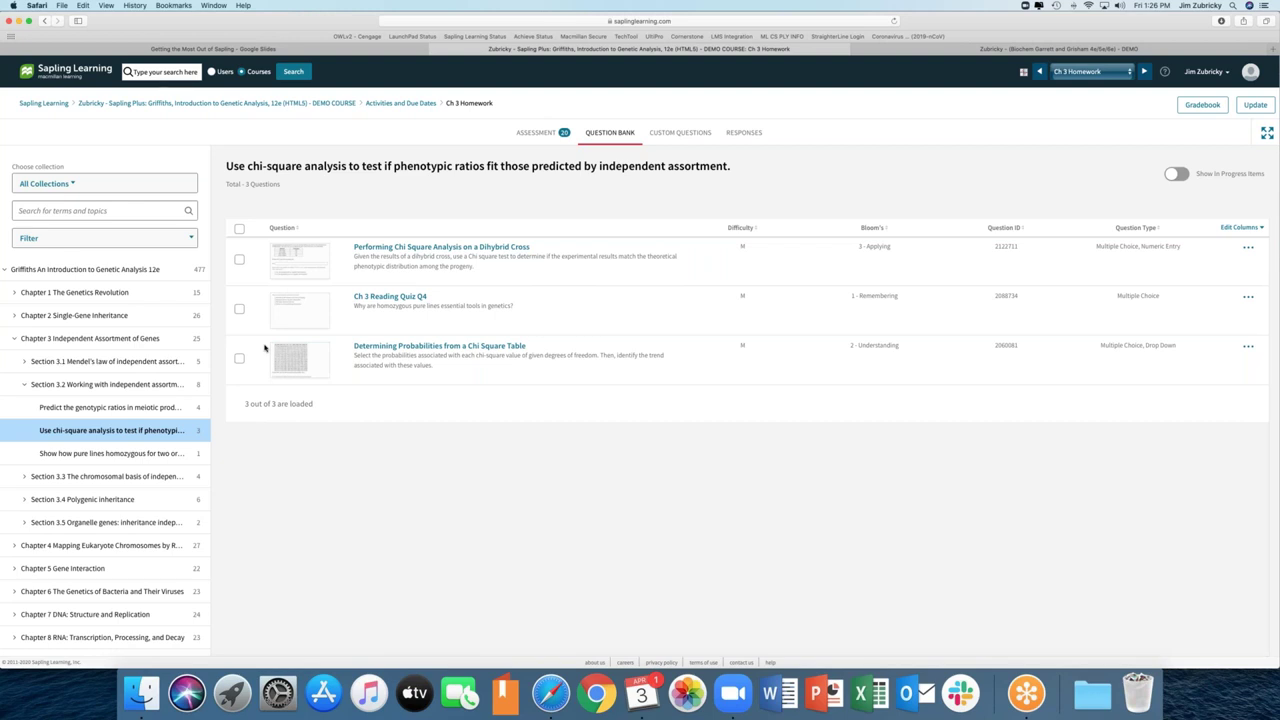
{"action": "left_click", "coordinate": [310, 262]}
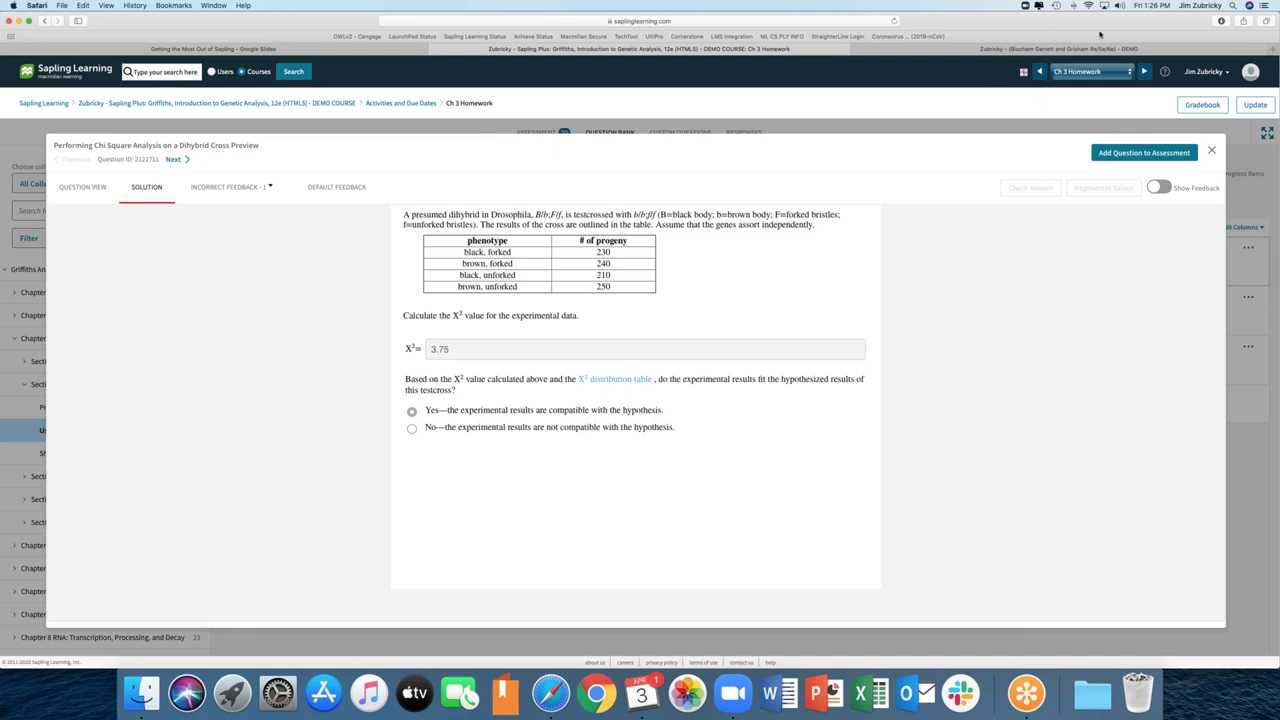
{"action": "left_click", "coordinate": [1212, 151]}
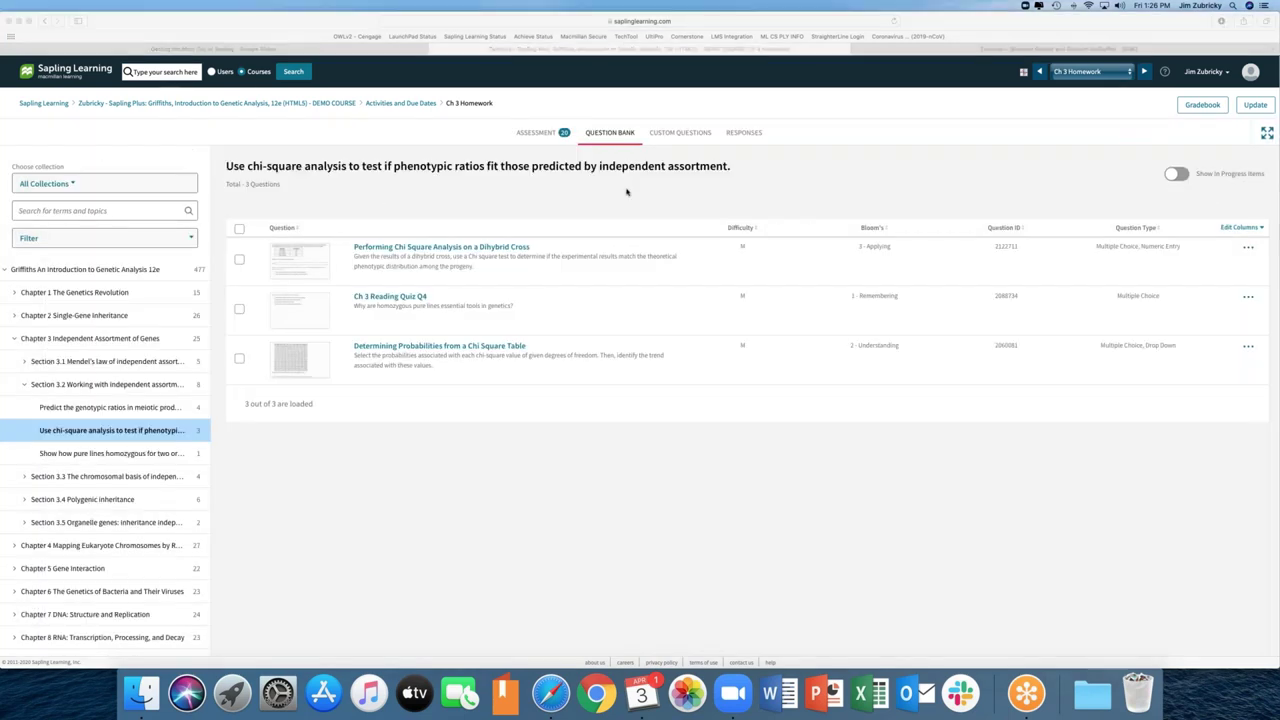
Step: Add the Performing Chi Square Analysis on a Dihybrid Cross question to the Ch 3 Homework assessment
{"action": "left_click", "coordinate": [239, 262]}
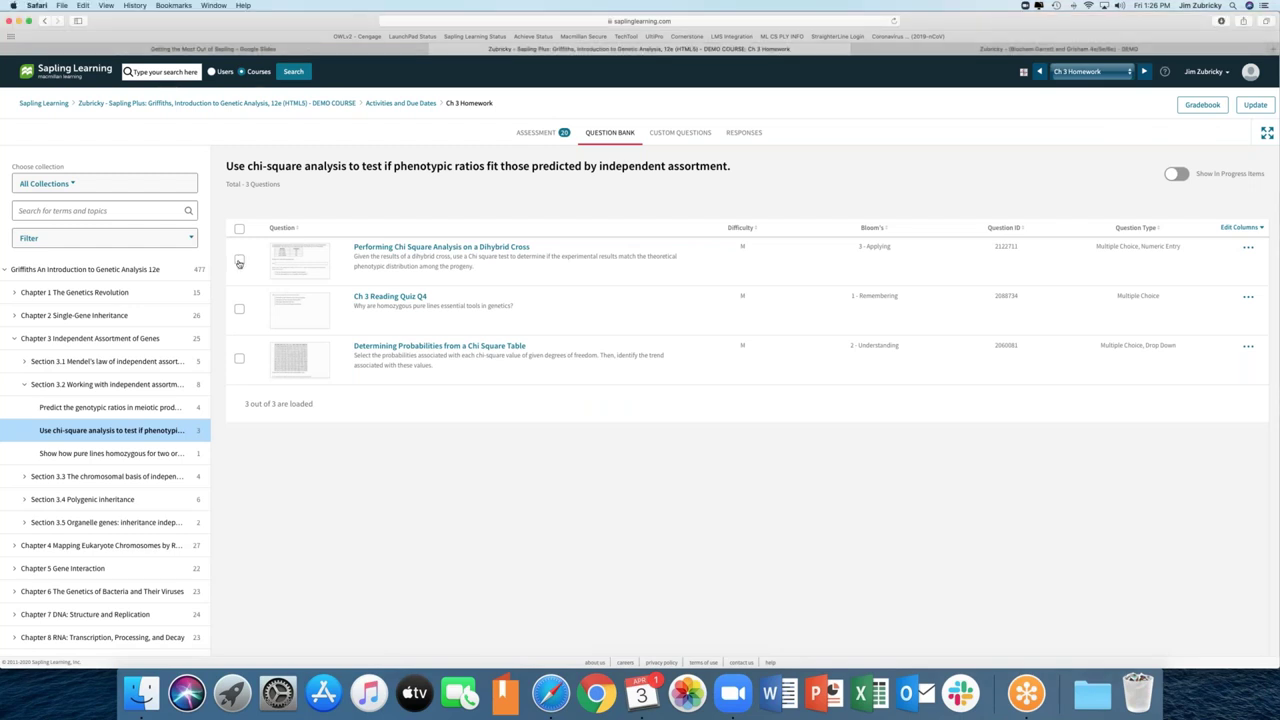
{"action": "left_click", "coordinate": [239, 262]}
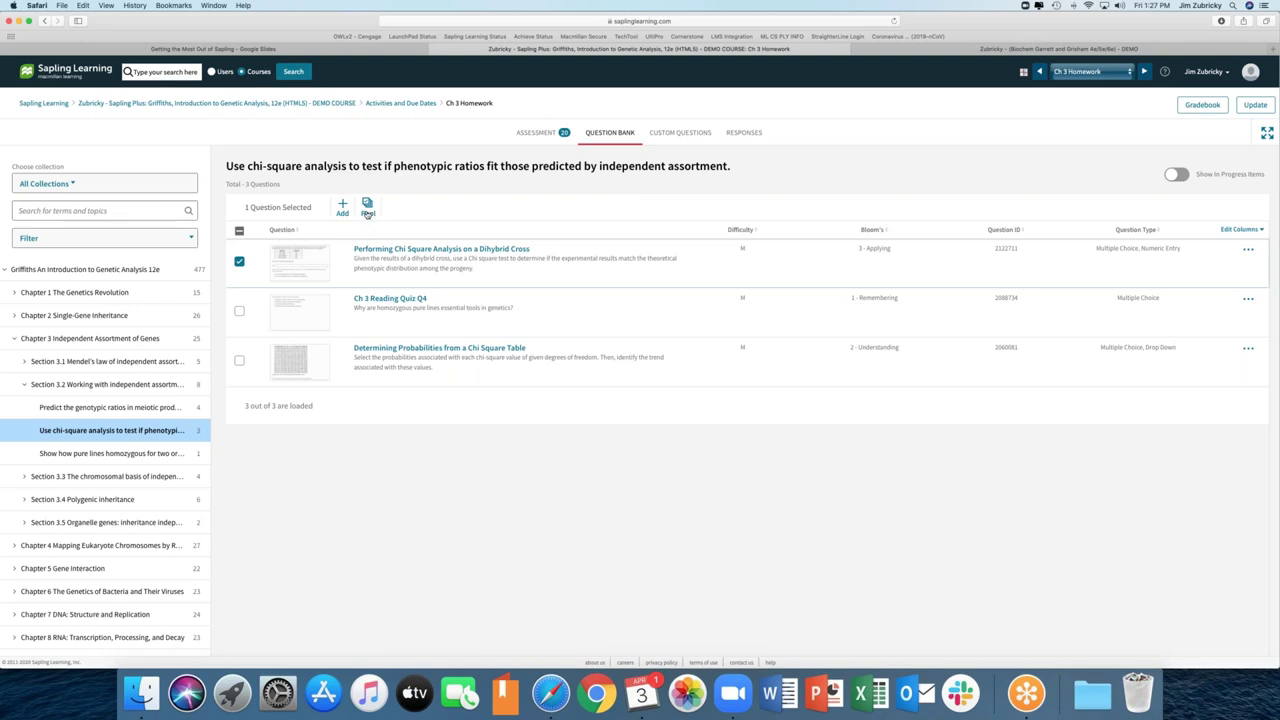
{"action": "scroll", "coordinate": [367, 213], "scroll_direction": "down", "scroll_amount": 1}
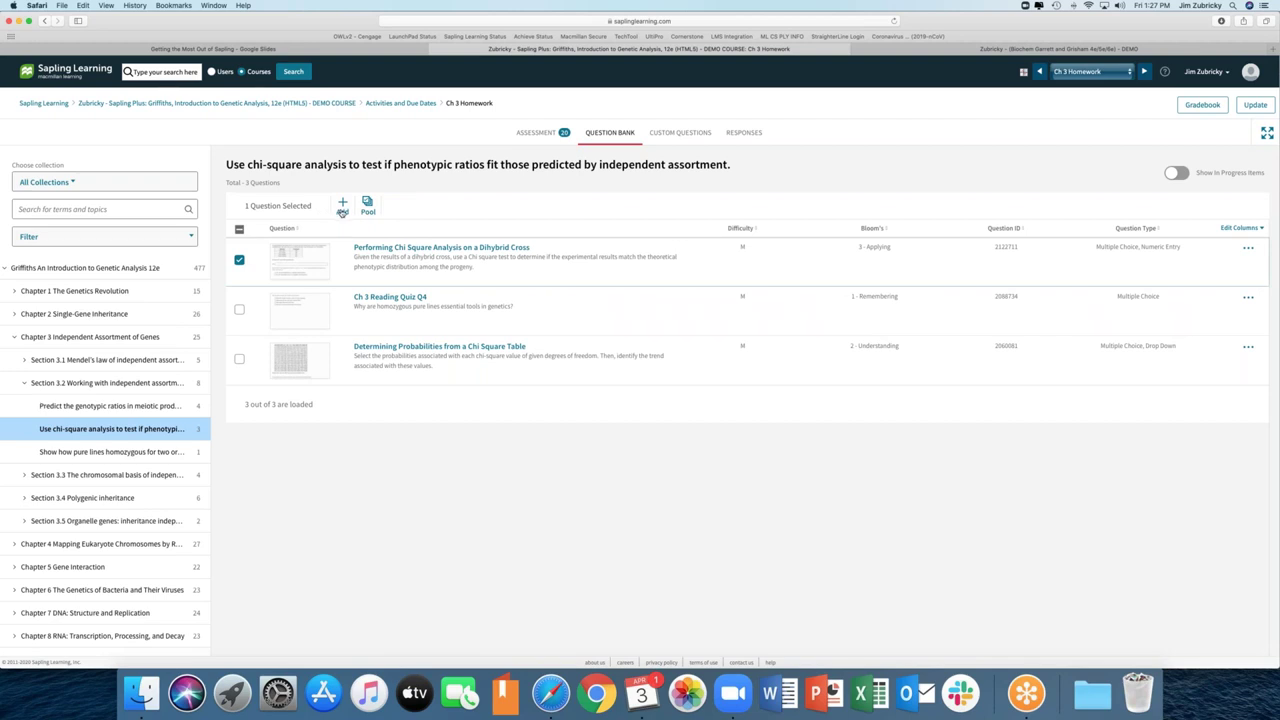
{"action": "left_click", "coordinate": [342, 206]}
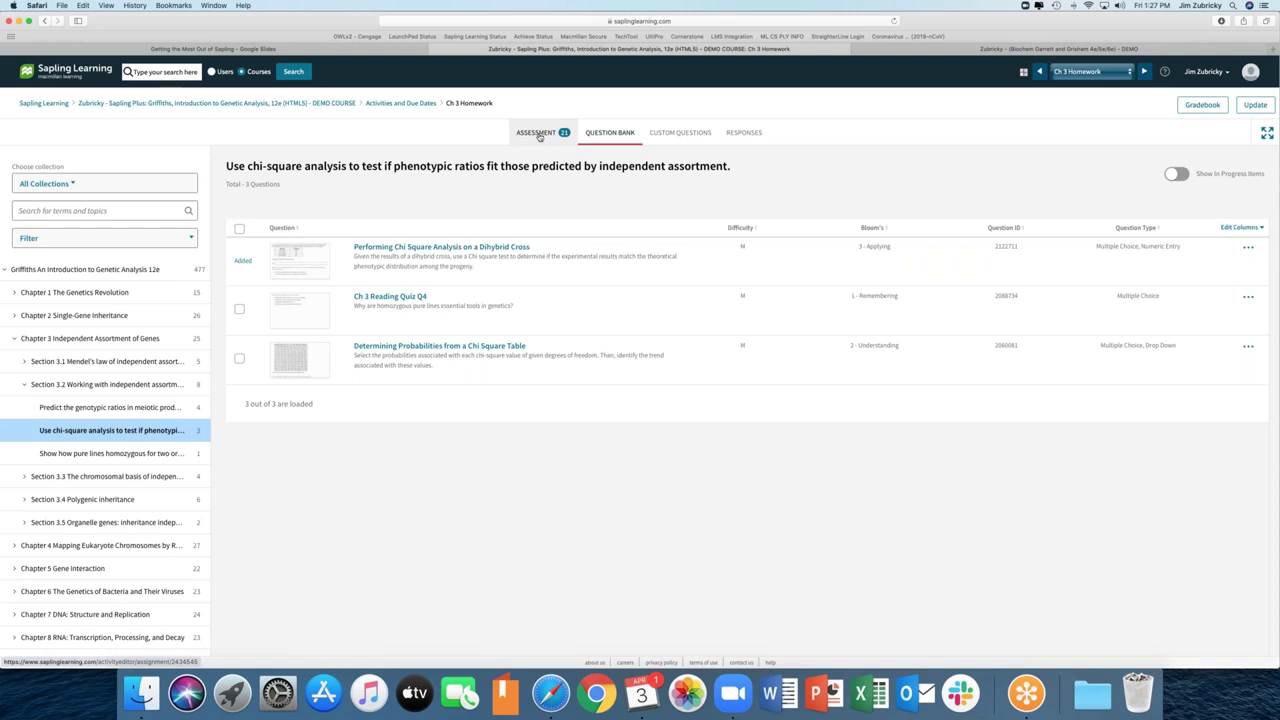
Step: In the Ch 3 Homework assessment, move the Performing Chi Square Analysis on a Dihybrid Cross question directly after Uniparental Inheritance
{"action": "left_click", "coordinate": [539, 134]}
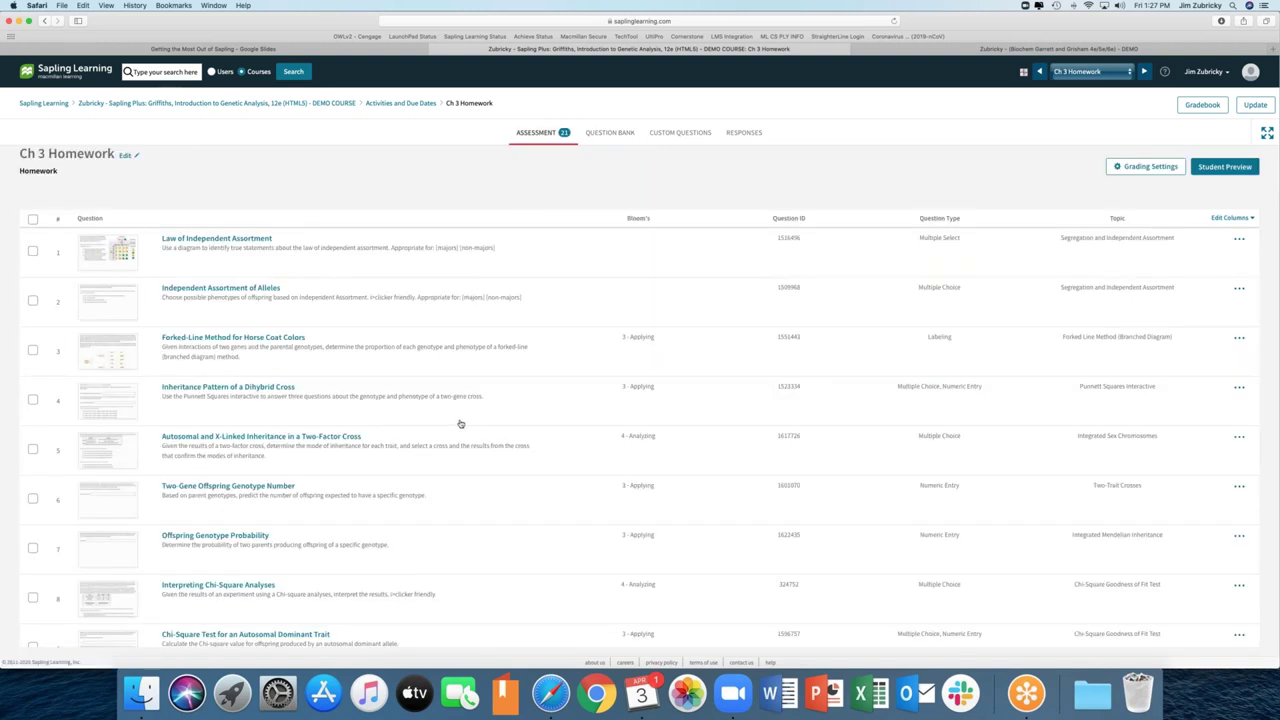
{"action": "scroll", "coordinate": [460, 424], "scroll_direction": "down", "scroll_amount": 2}
{"action": "scroll", "coordinate": [441, 445], "scroll_direction": "down", "scroll_amount": 10}
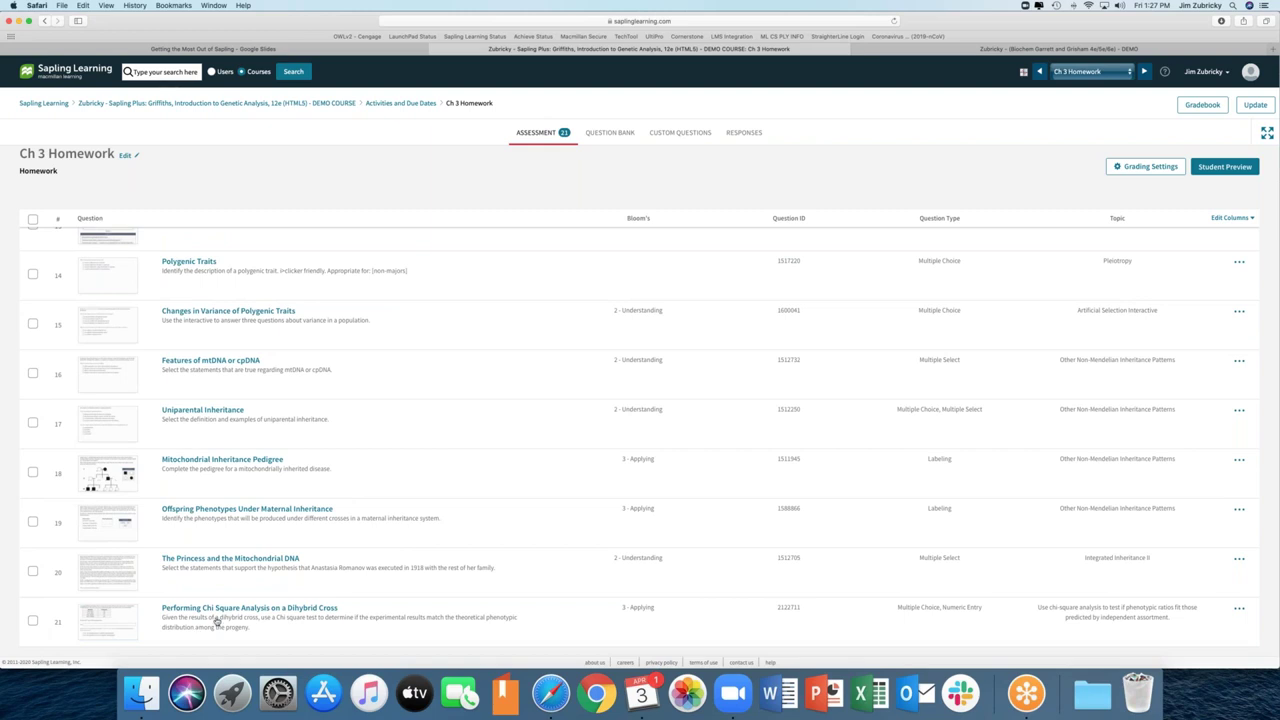
{"action": "scroll", "coordinate": [213, 620], "scroll_direction": "down", "scroll_amount": 1}
{"action": "left_click", "coordinate": [33, 622]}
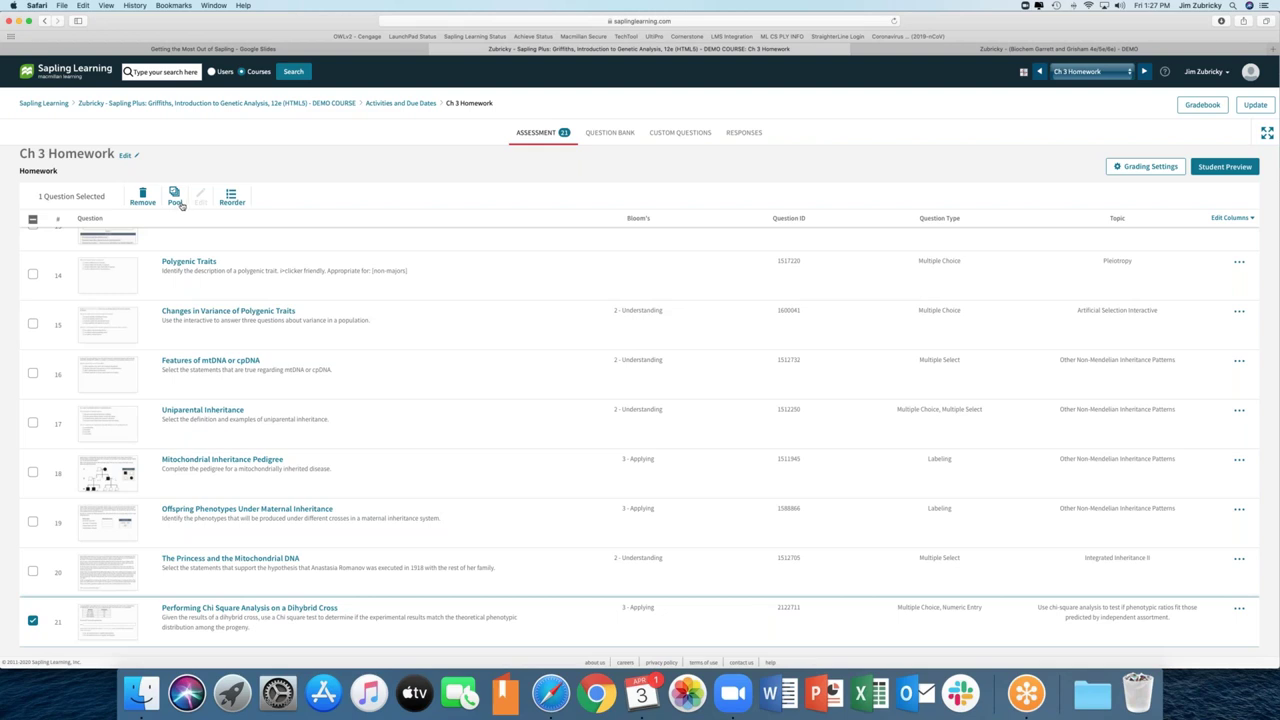
{"action": "left_click", "coordinate": [230, 199]}
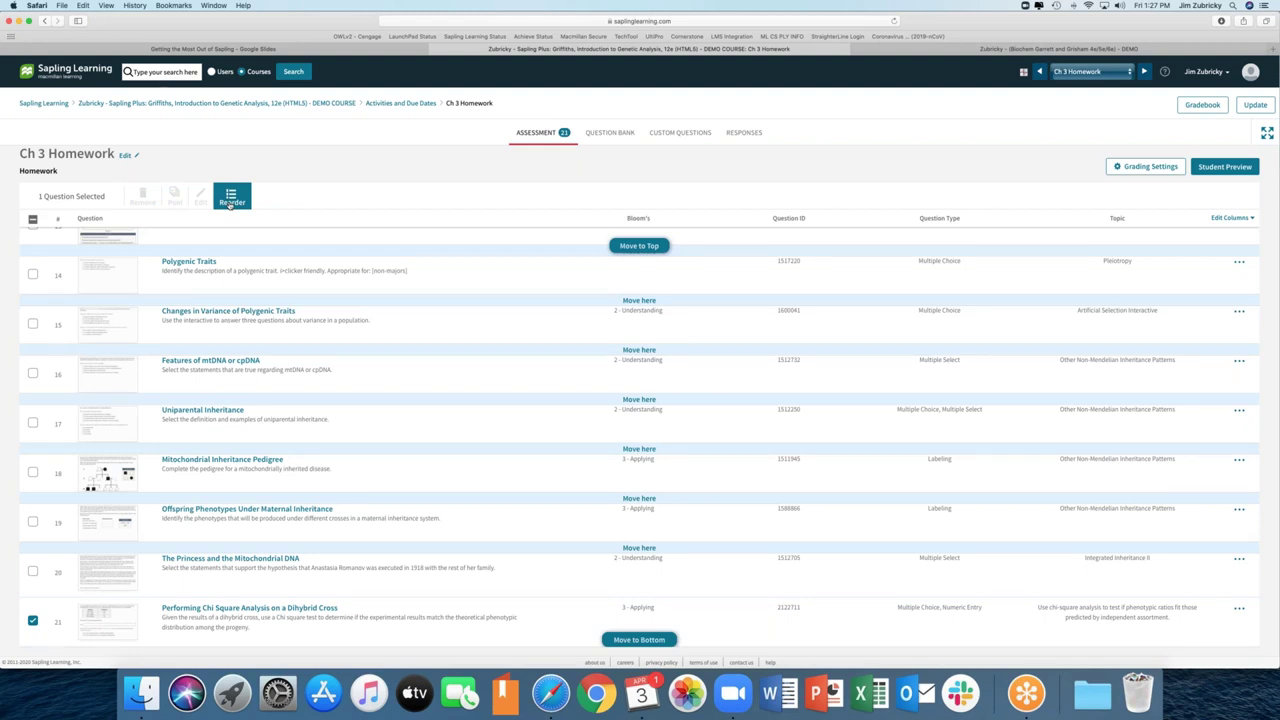
{"action": "left_click", "coordinate": [640, 450]}
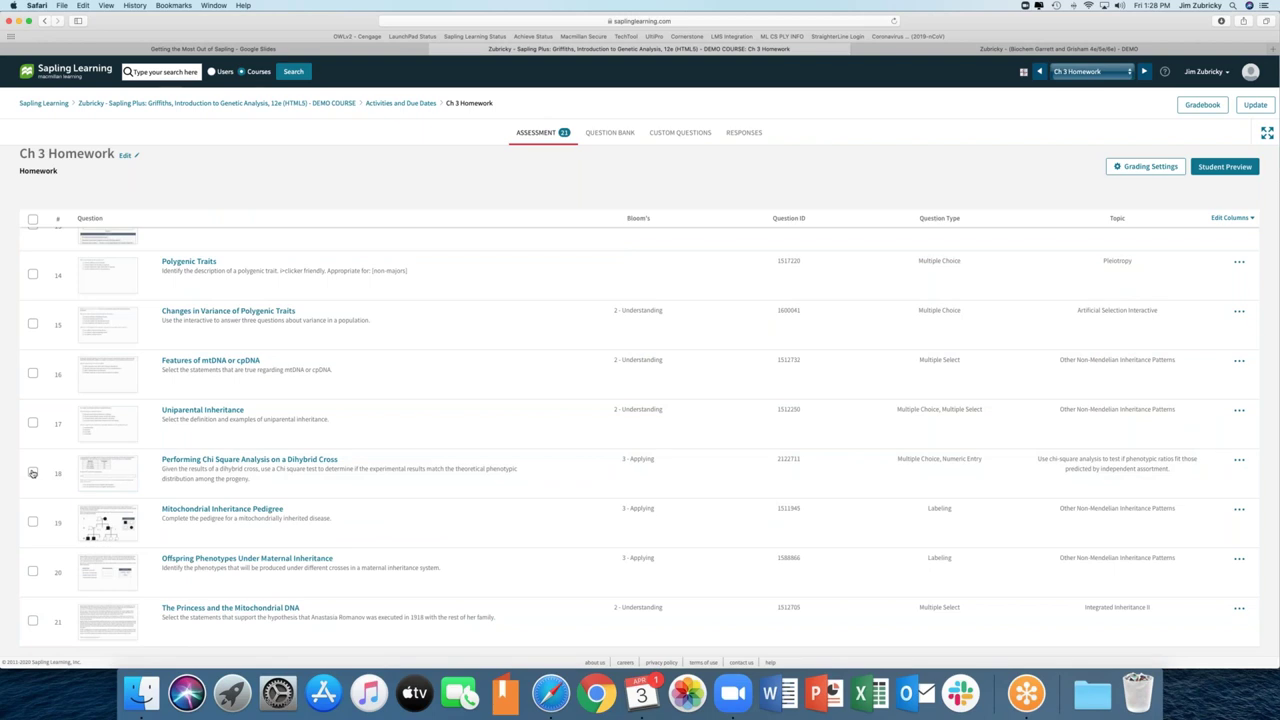
Step: Remove the Performing Chi Square Analysis on a Dihybrid Cross question from Ch 3 Homework, then revisit the question bank and return to the assessment
{"action": "left_click", "coordinate": [32, 472]}
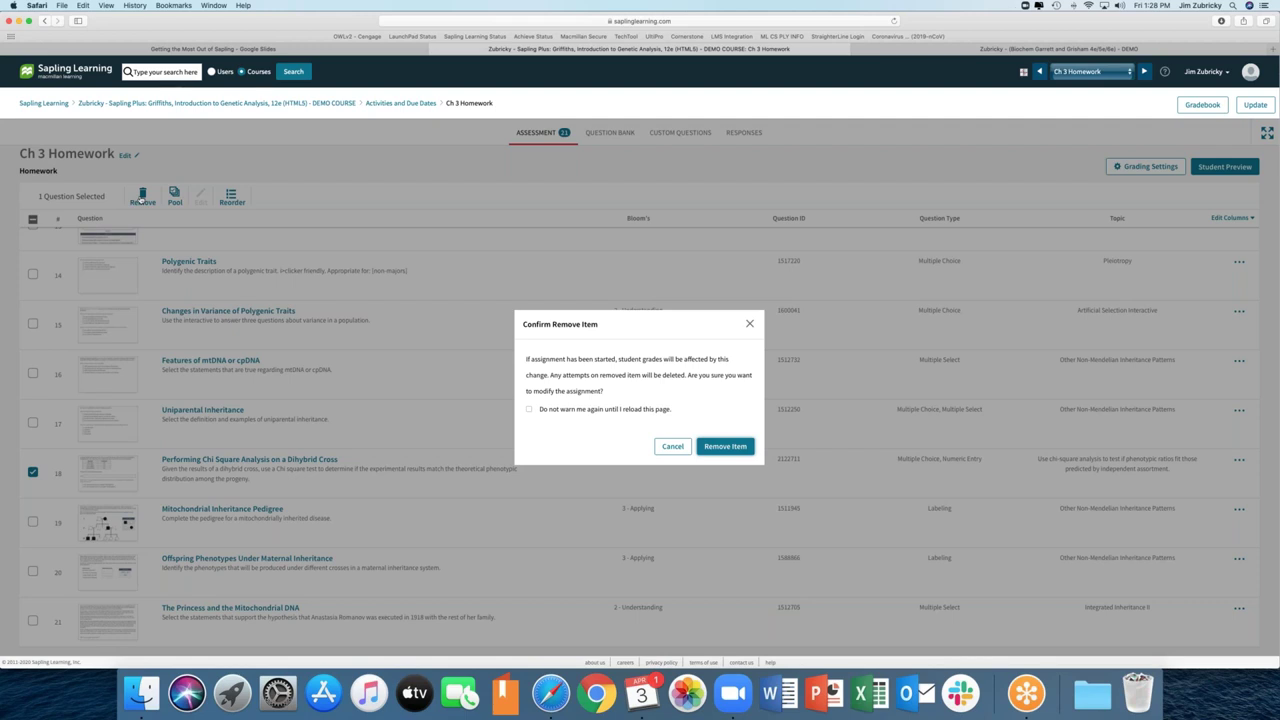
{"action": "left_click", "coordinate": [729, 449]}
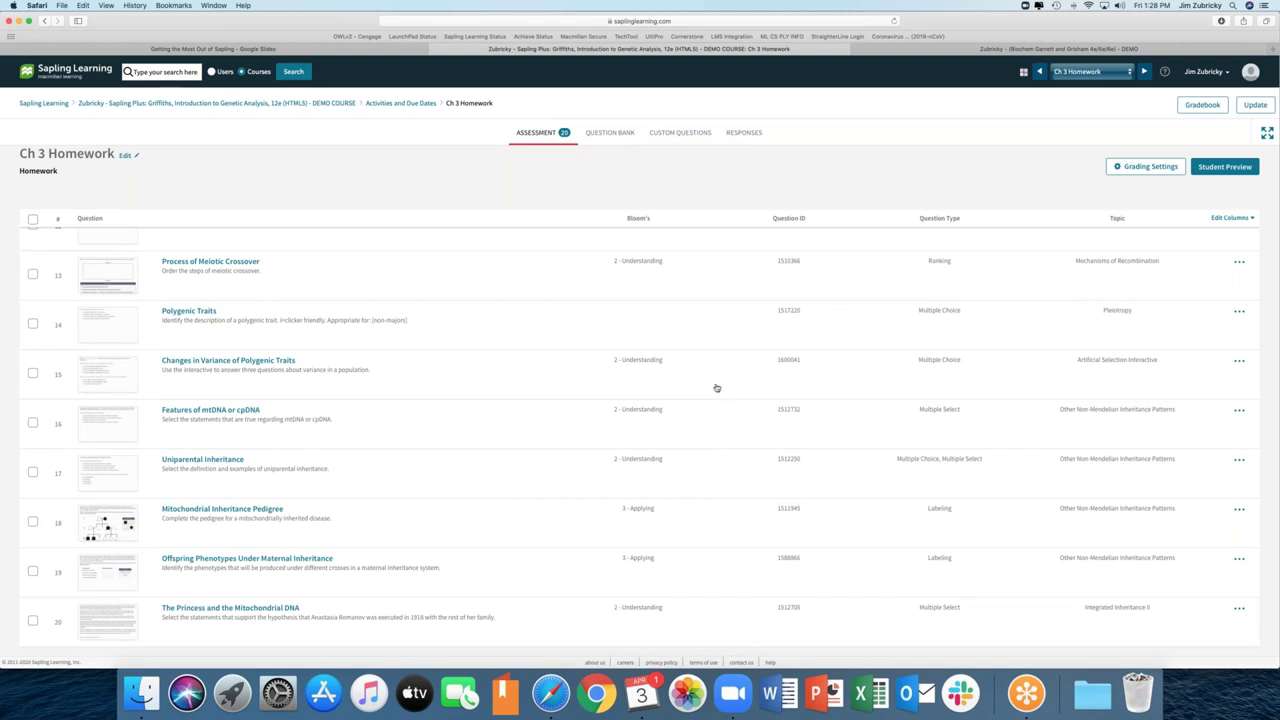
{"action": "left_click", "coordinate": [623, 138]}
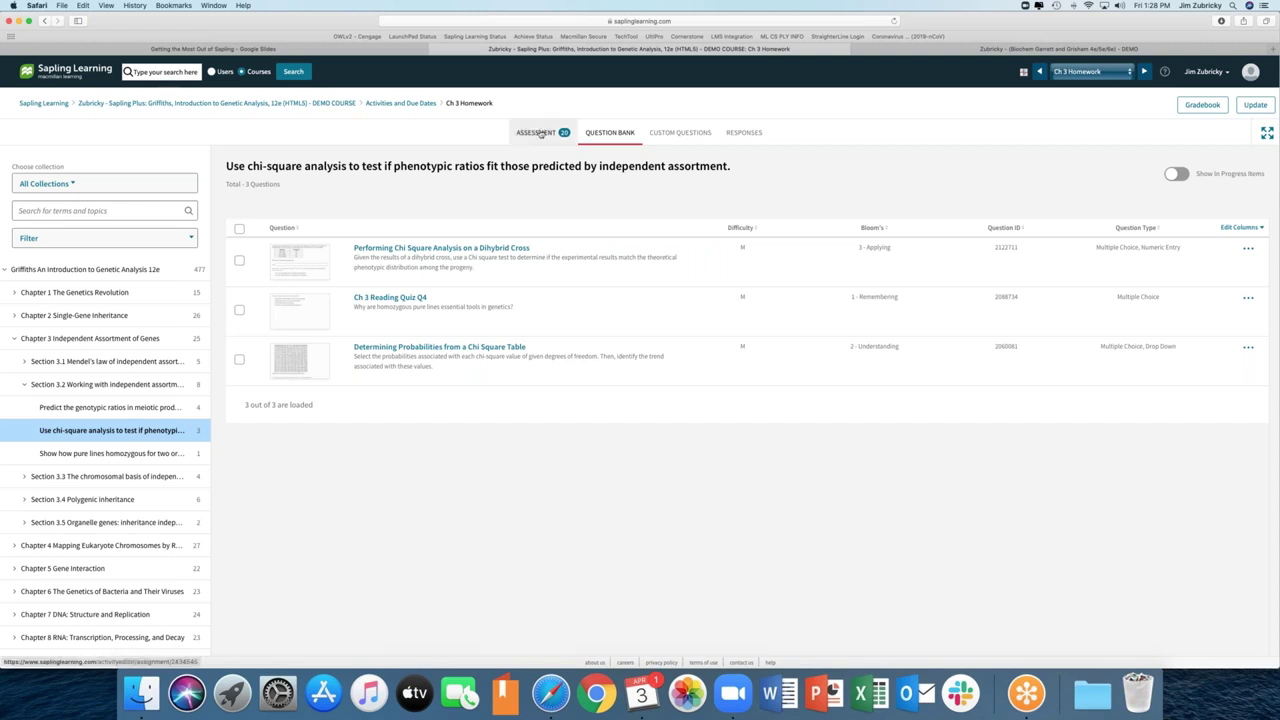
{"action": "left_click", "coordinate": [538, 133]}
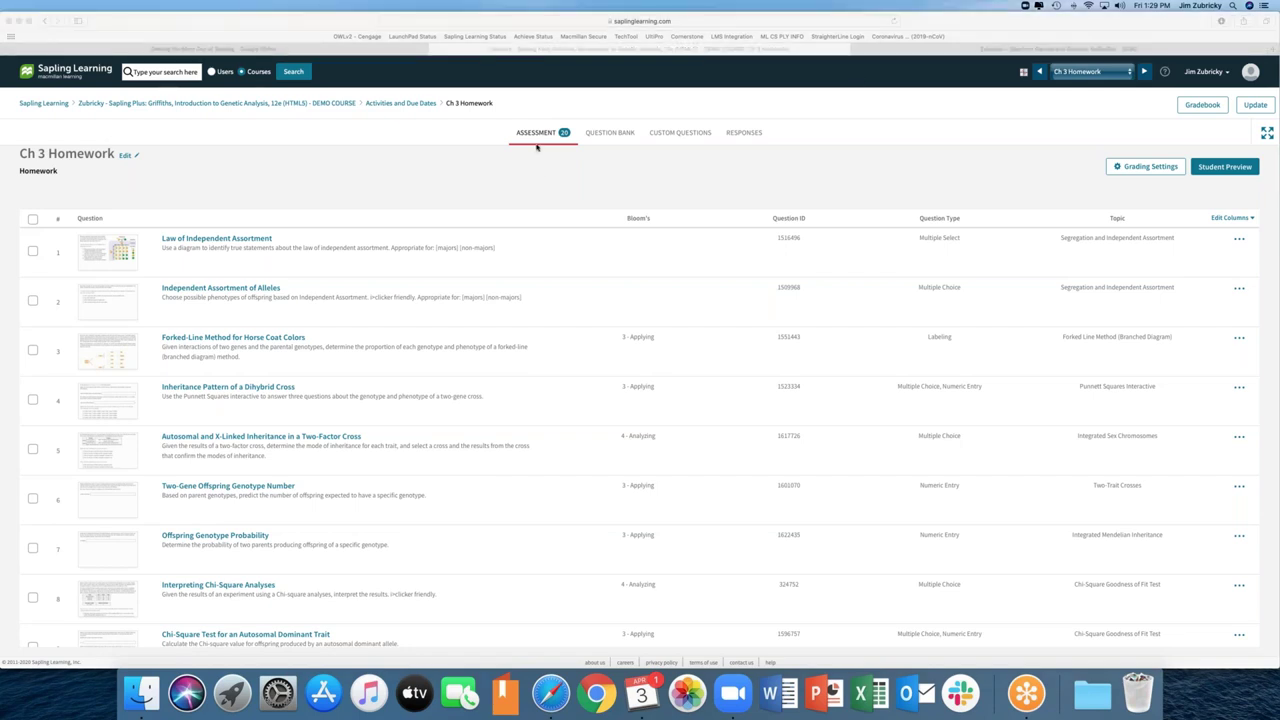
Step: Open the Ch 3 Homework grading settings, look over a new custom template's options including limited attempts, and cancel without saving
{"action": "left_click", "coordinate": [1147, 168]}
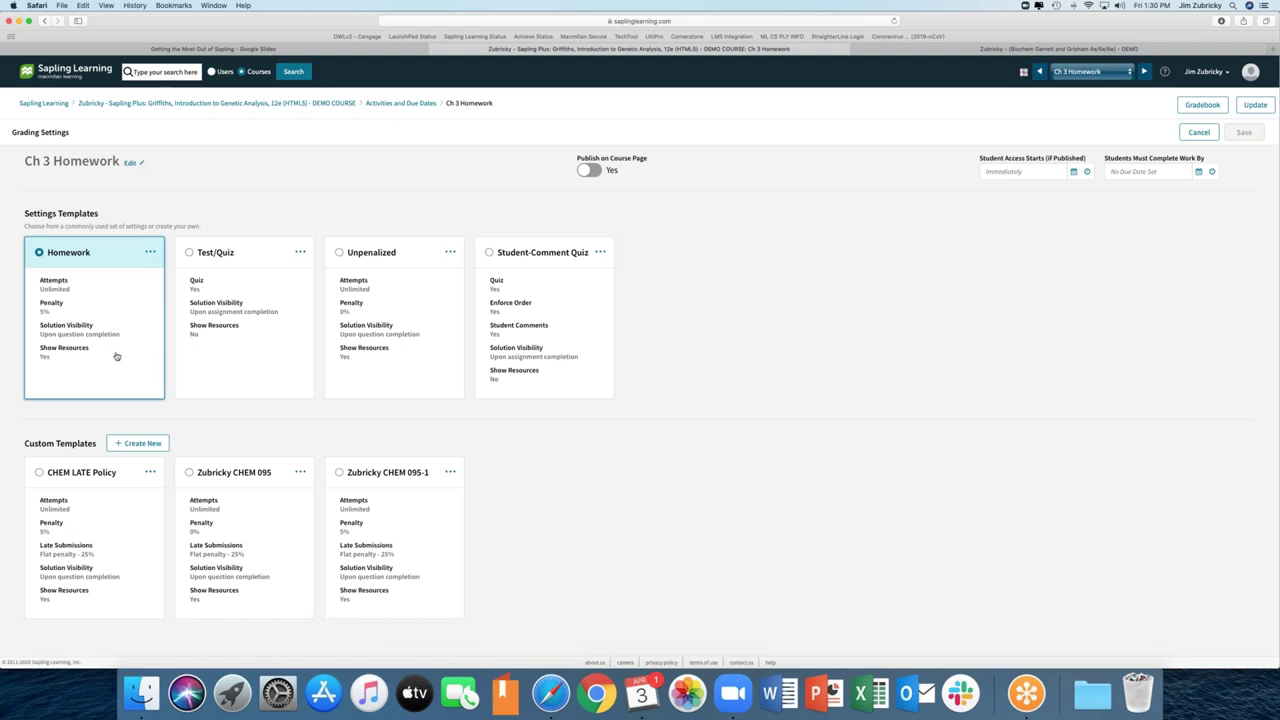
{"action": "left_click", "coordinate": [140, 443]}
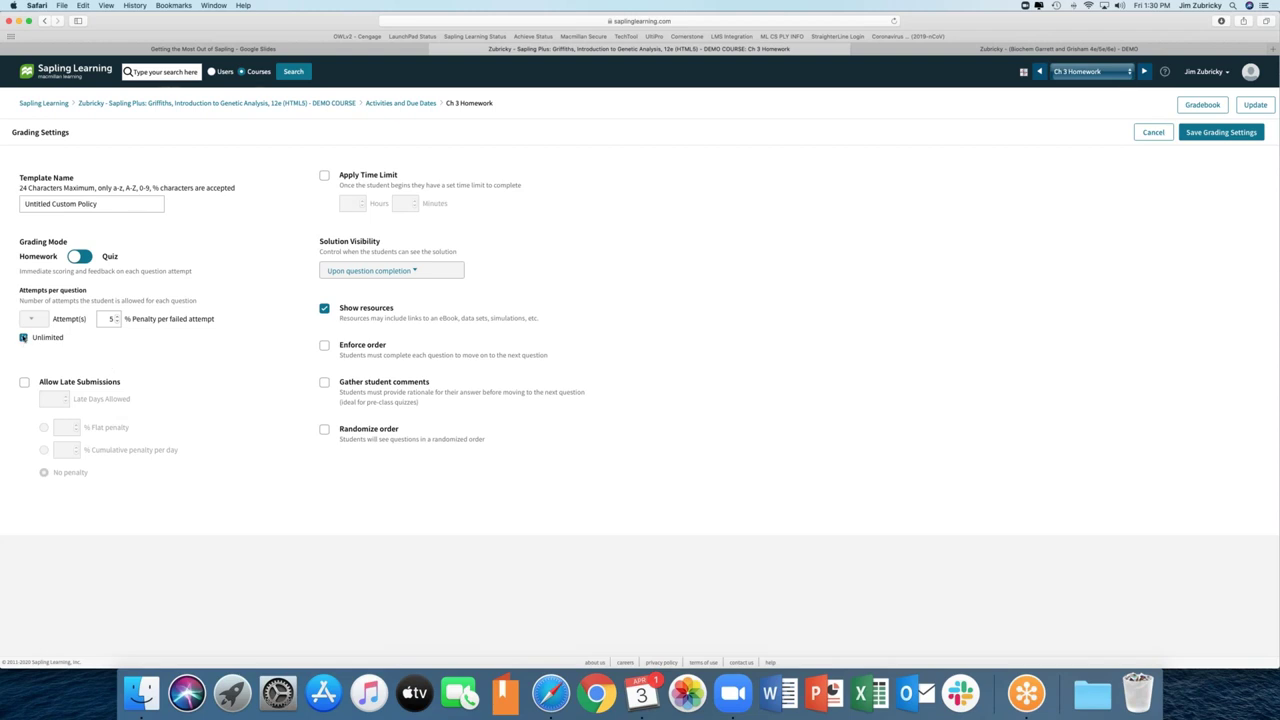
{"action": "left_click", "coordinate": [23, 337]}
{"action": "left_click", "coordinate": [32, 318]}
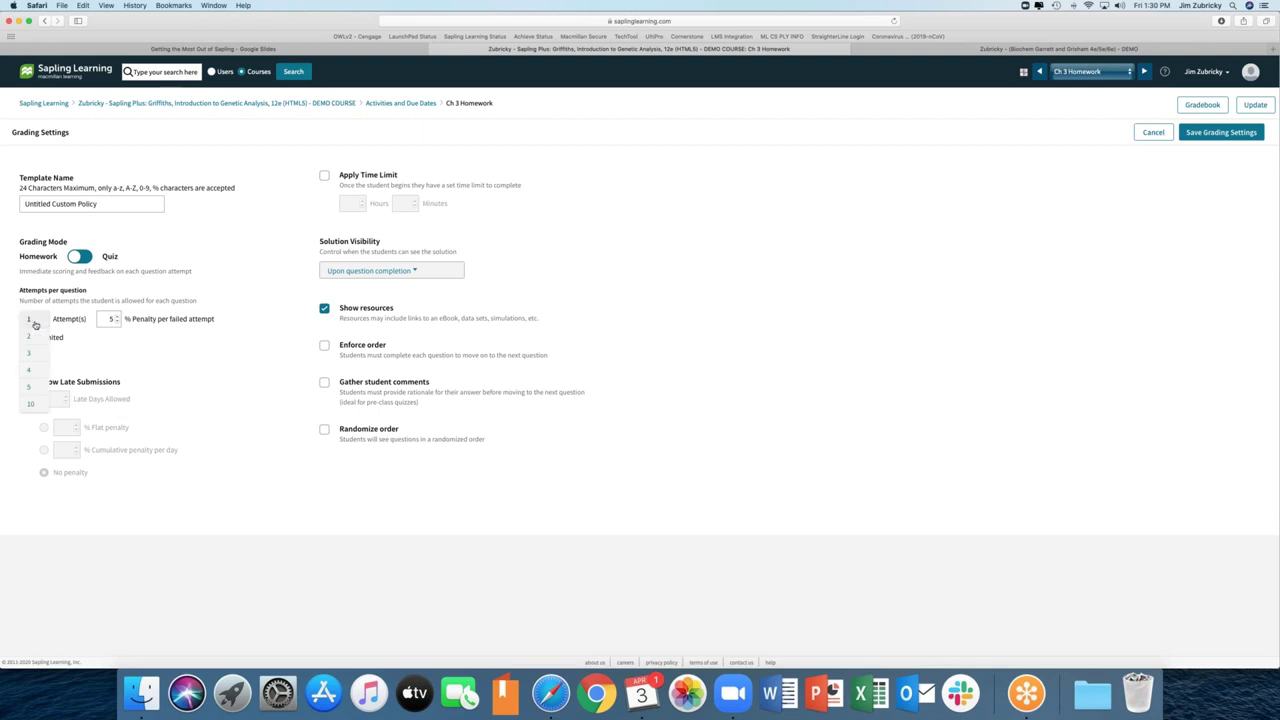
{"action": "left_click", "coordinate": [1155, 133]}
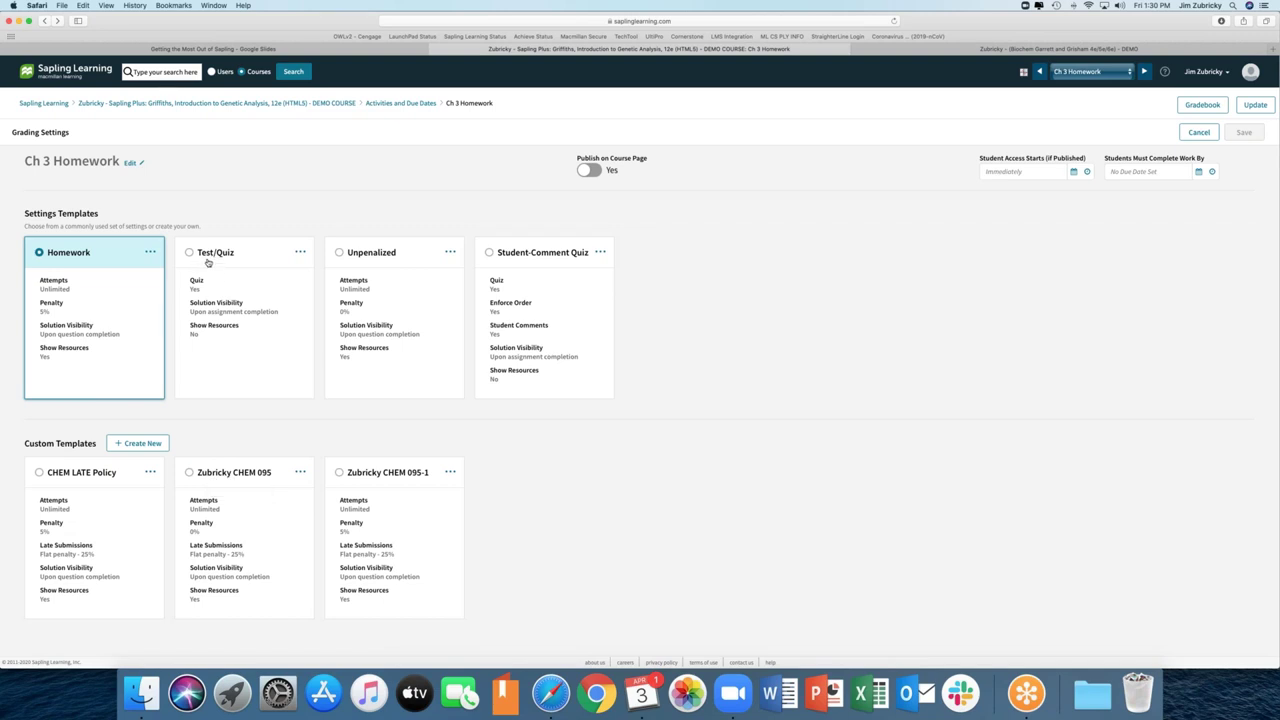
Step: View the detailed settings of the Test/Quiz grading template, then return to the template overview
{"action": "left_click", "coordinate": [300, 252]}
{"action": "left_click", "coordinate": [310, 250]}
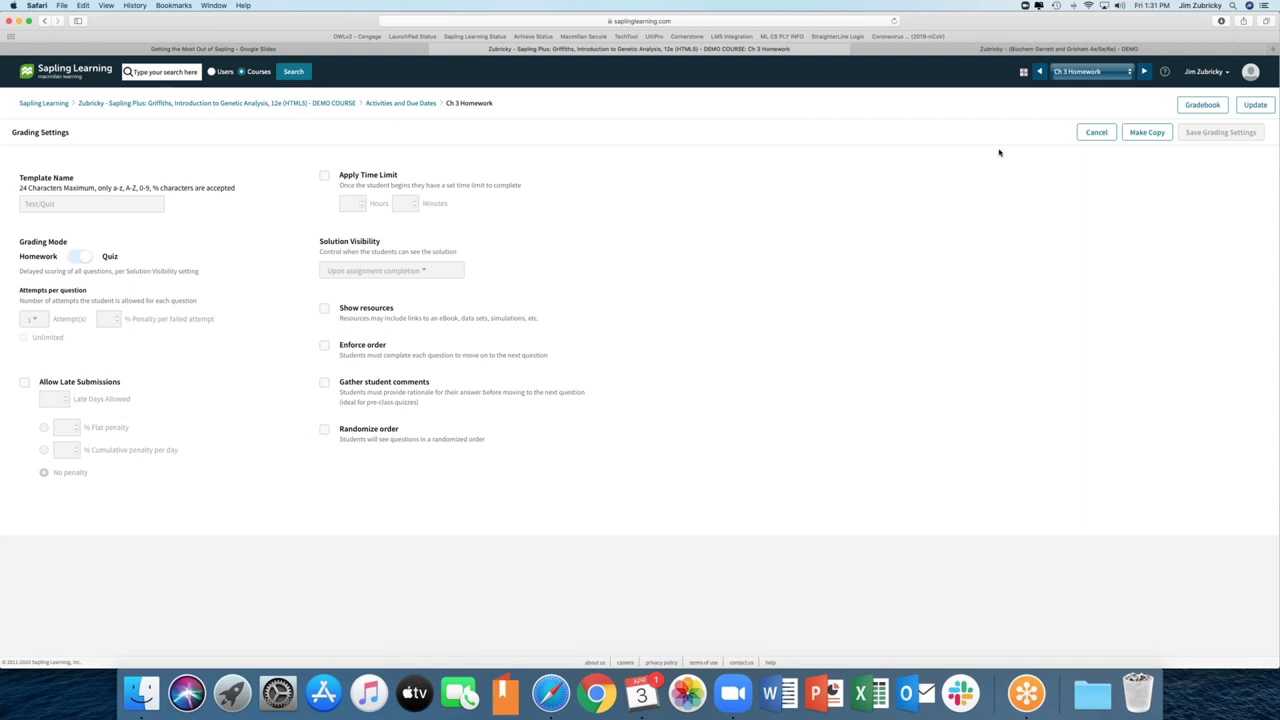
{"action": "left_click", "coordinate": [1093, 133]}
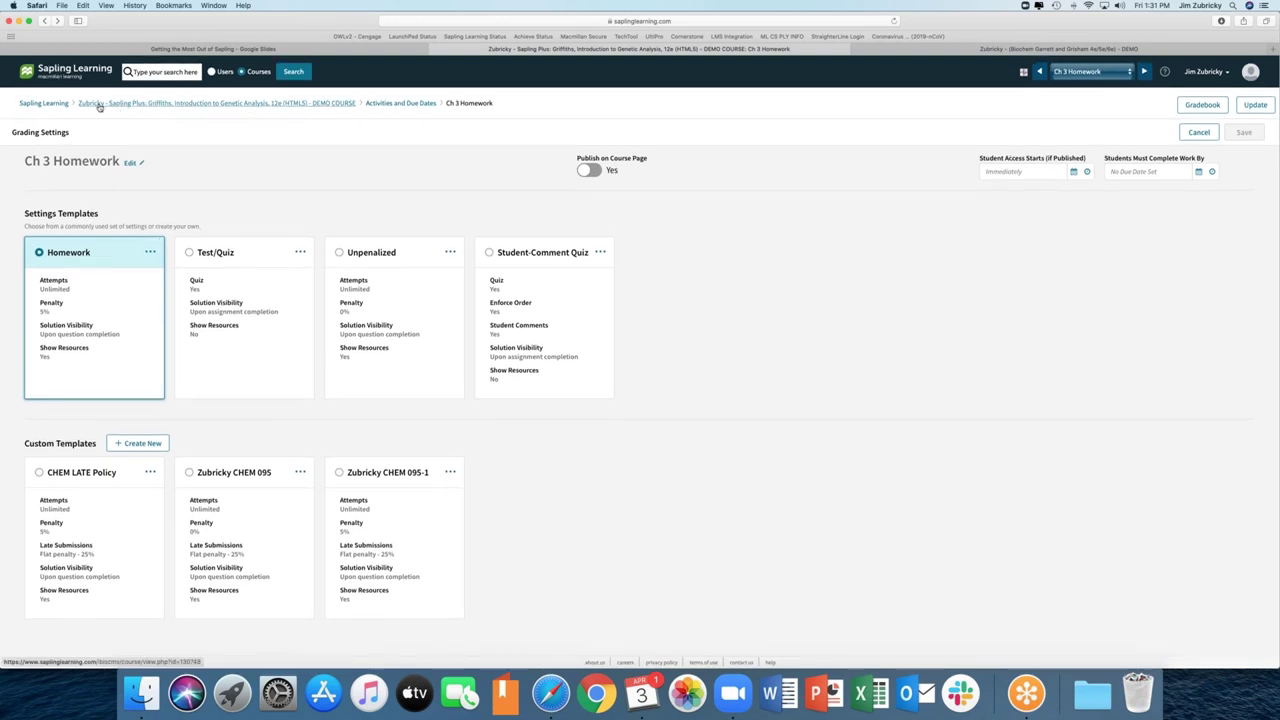
Step: Open the course's Activities and Due Dates list and keep Homework as the grading policy for Ch 3 Homework
{"action": "left_click", "coordinate": [182, 105]}
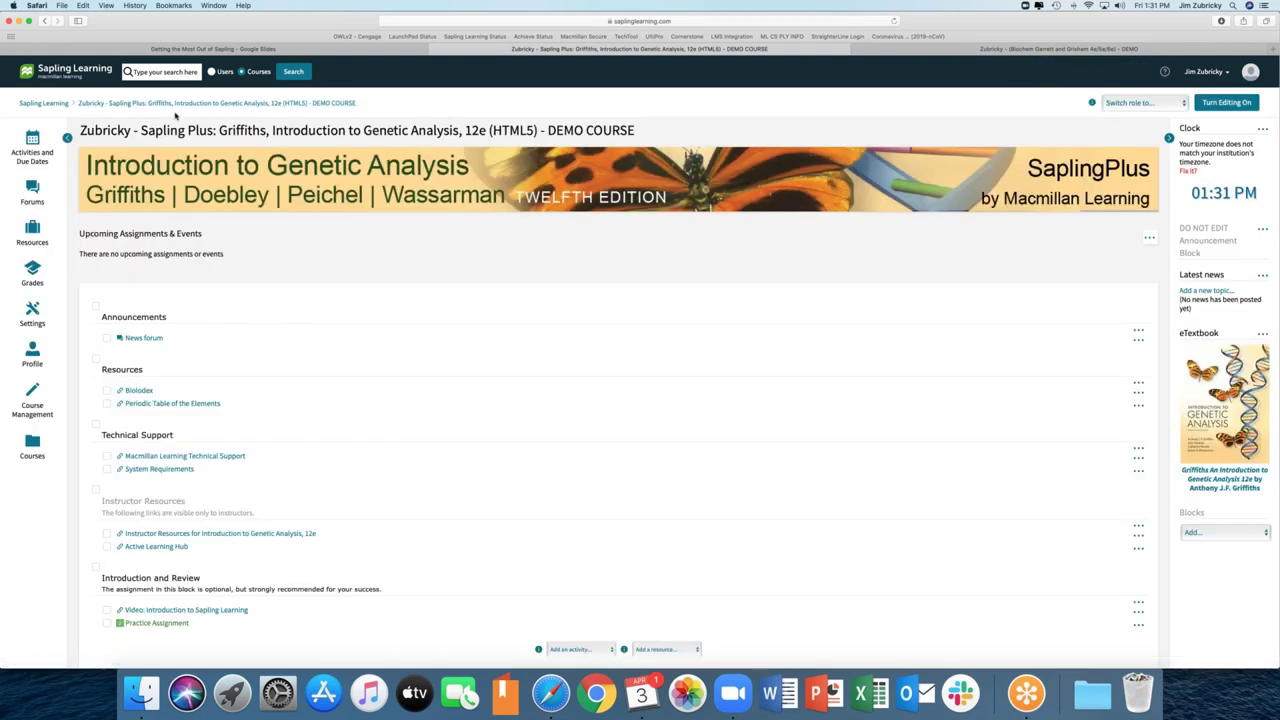
{"action": "left_click", "coordinate": [33, 156]}
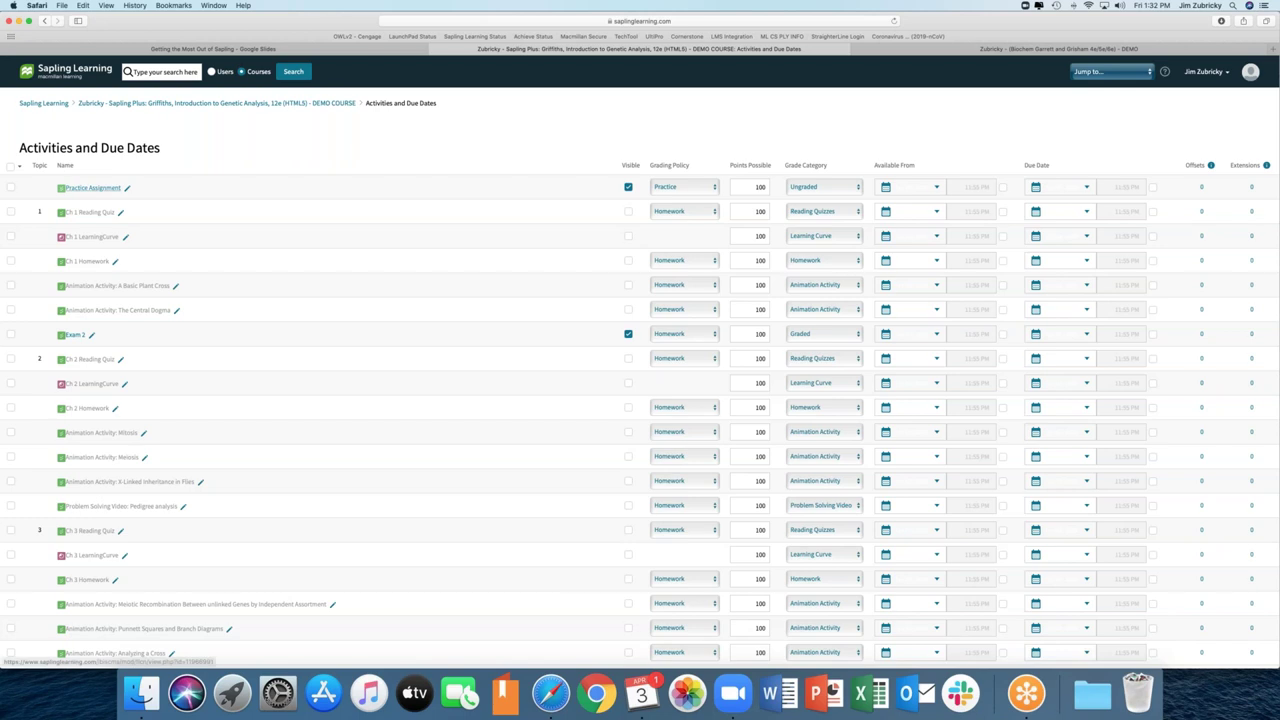
{"action": "scroll", "coordinate": [82, 560], "scroll_direction": "down", "scroll_amount": 3}
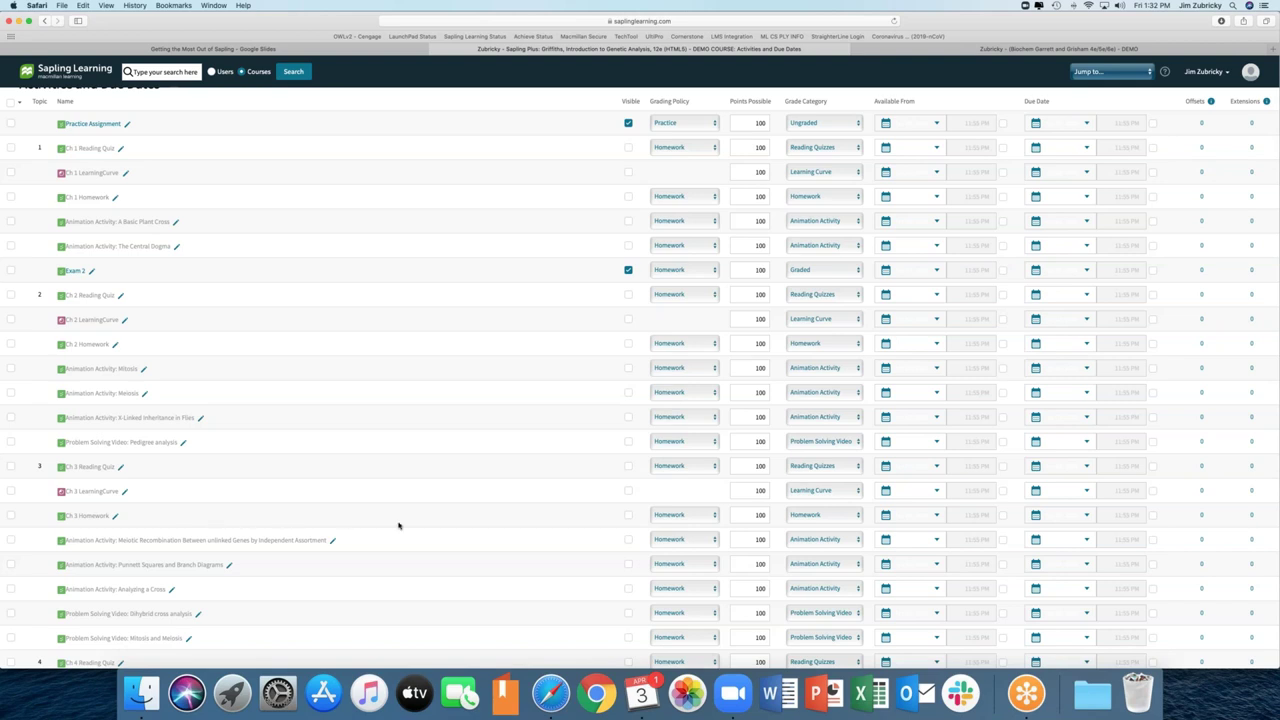
{"action": "left_click", "coordinate": [689, 516]}
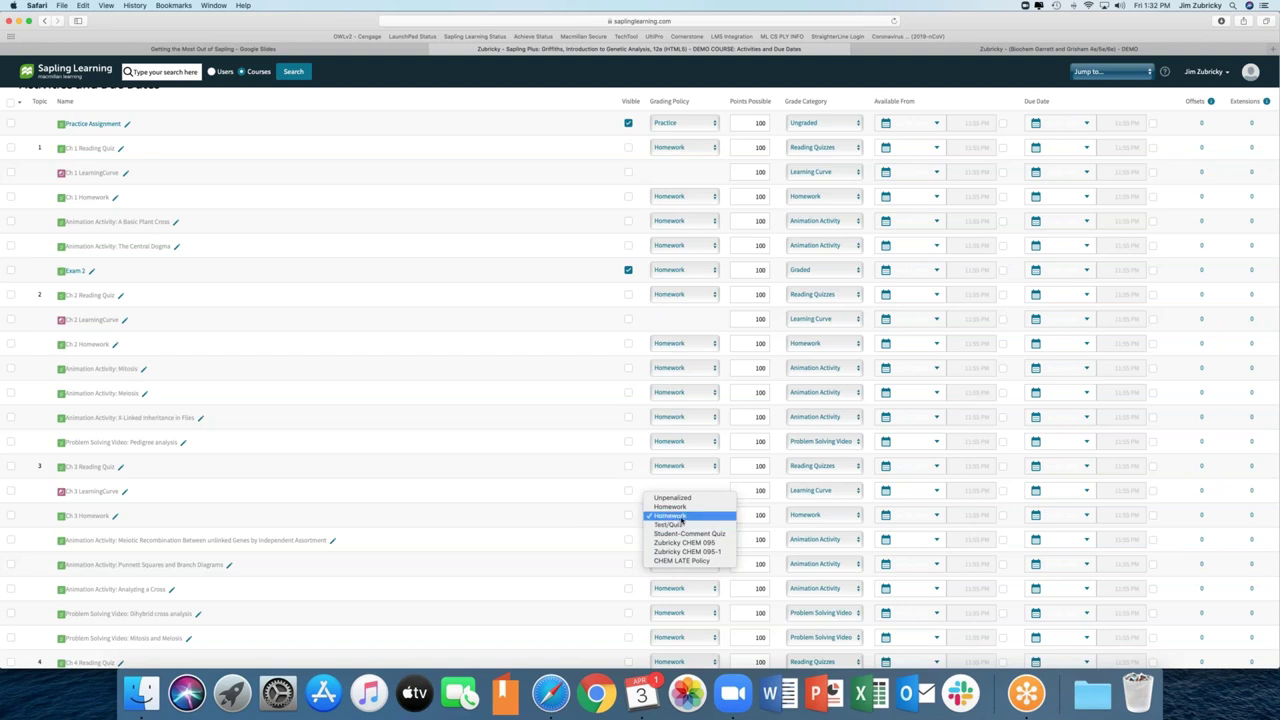
{"action": "left_click", "coordinate": [681, 516]}
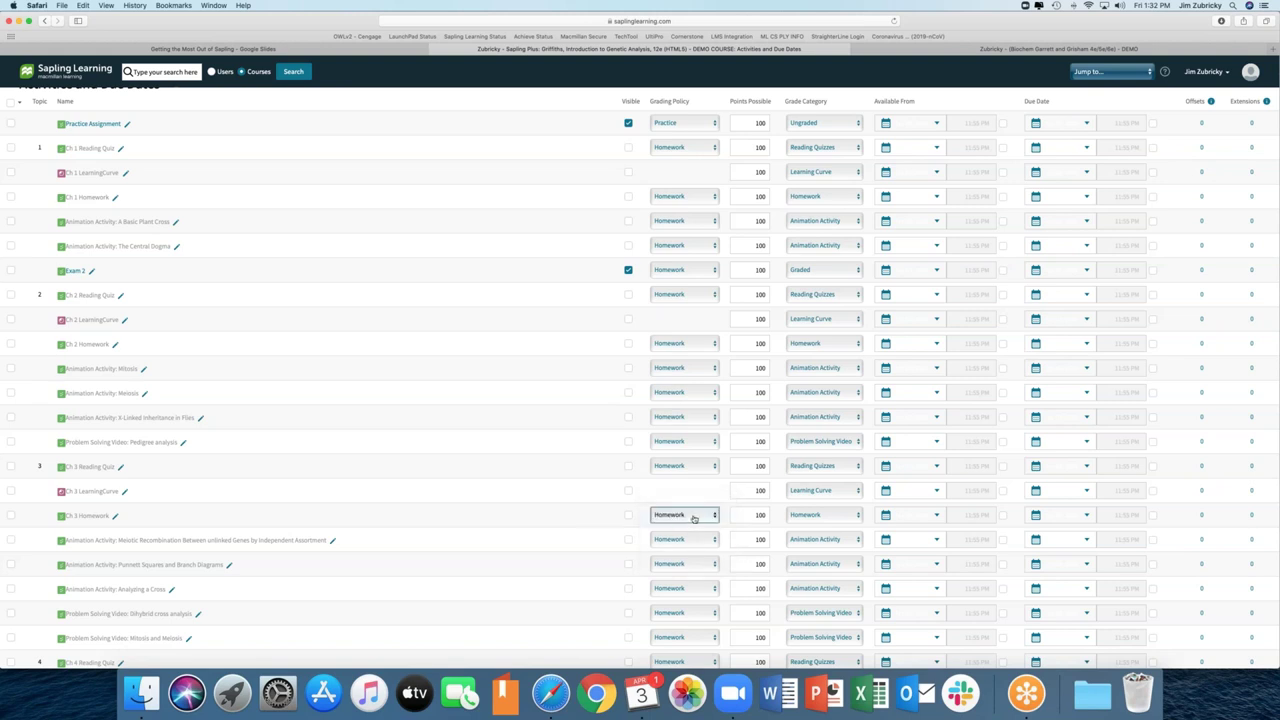
Step: Set the points possible for Ch 3 Homework to 20
{"action": "key", "text": "Tab"}
{"action": "scroll", "coordinate": [785, 514], "scroll_direction": "down", "scroll_amount": 1}
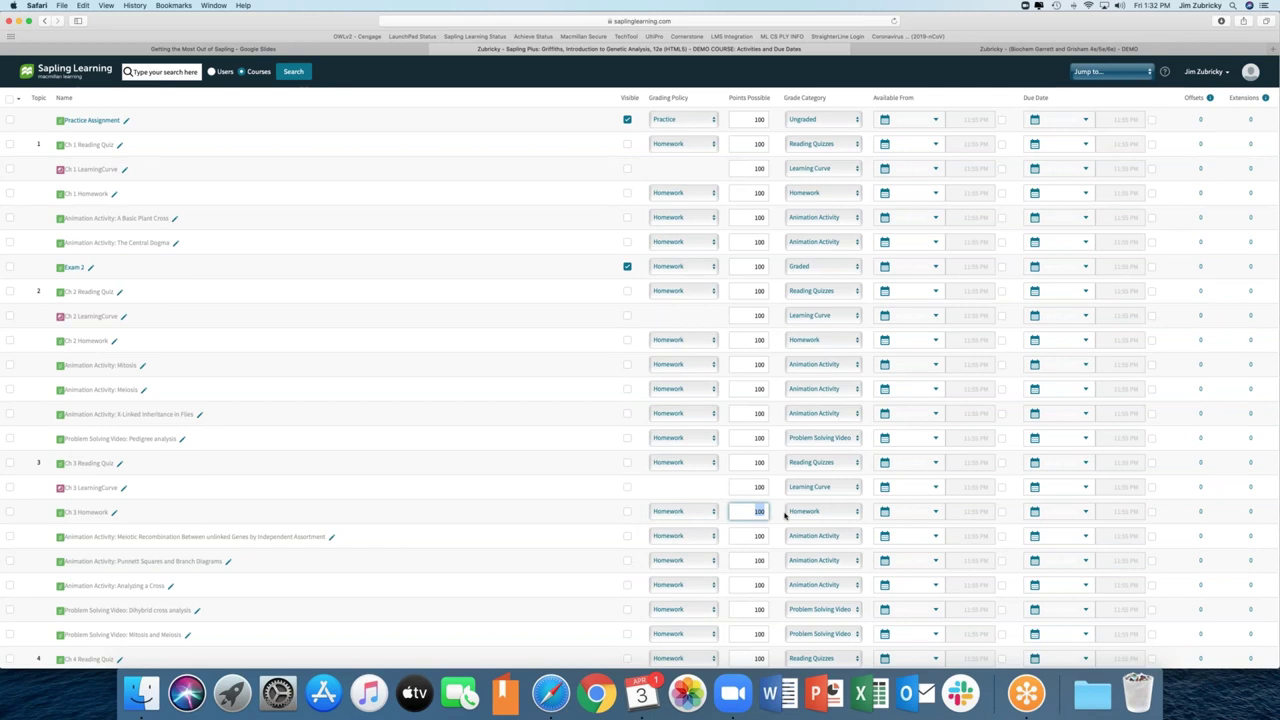
{"action": "type", "text": "20"}
{"action": "left_click", "coordinate": [773, 515]}
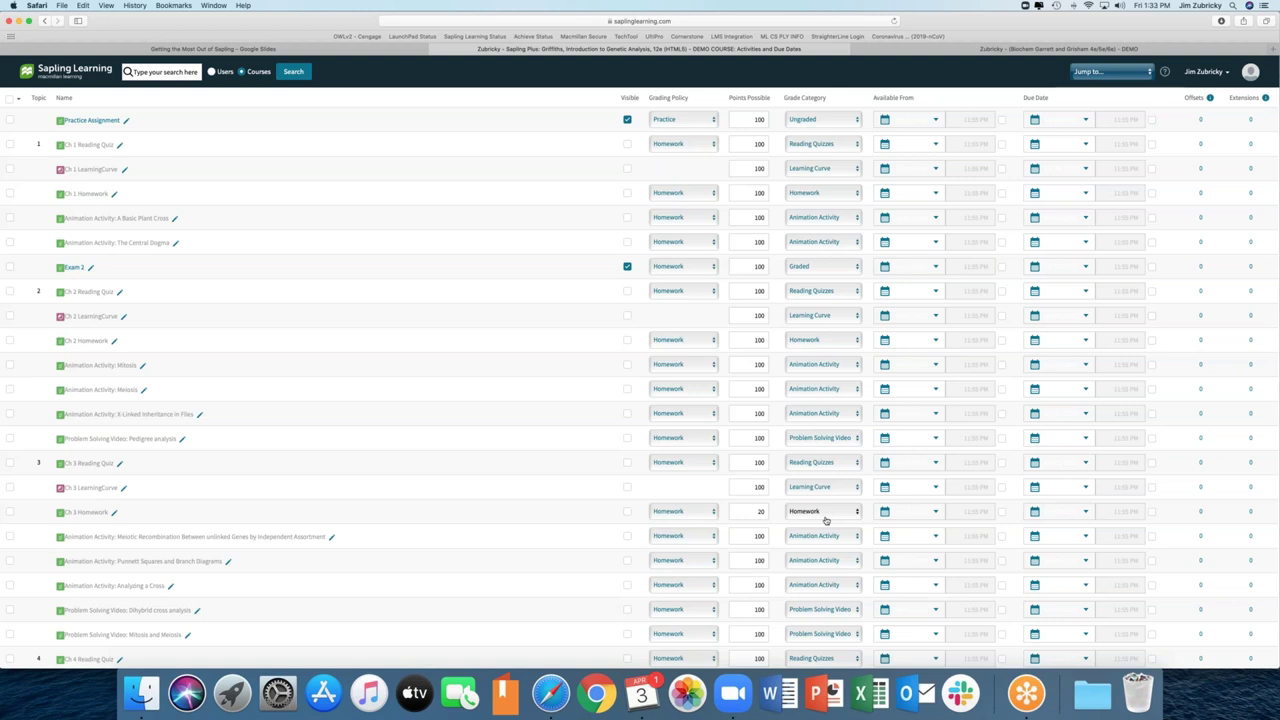
Step: Make Ch 3 Homework available from Apr 3, 2020 and due on Apr 4, 2020, both at 11:55 PM
{"action": "left_click", "coordinate": [1002, 511]}
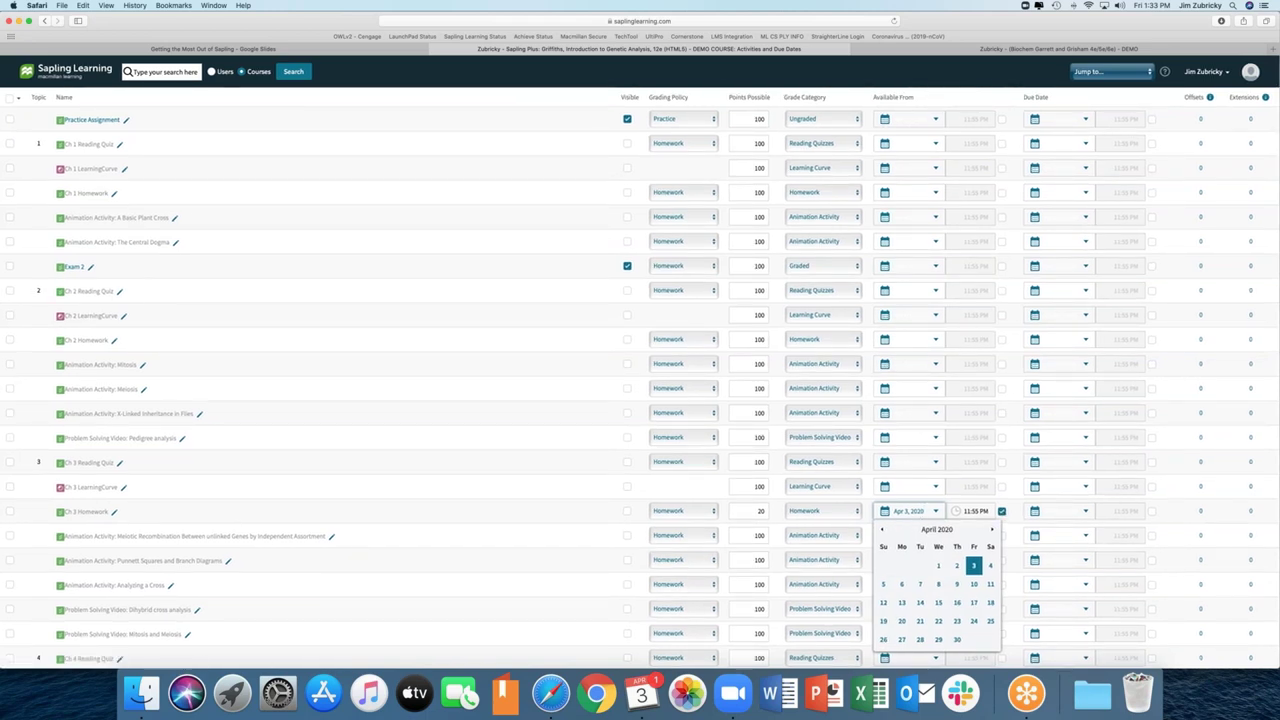
{"action": "left_click", "coordinate": [937, 498]}
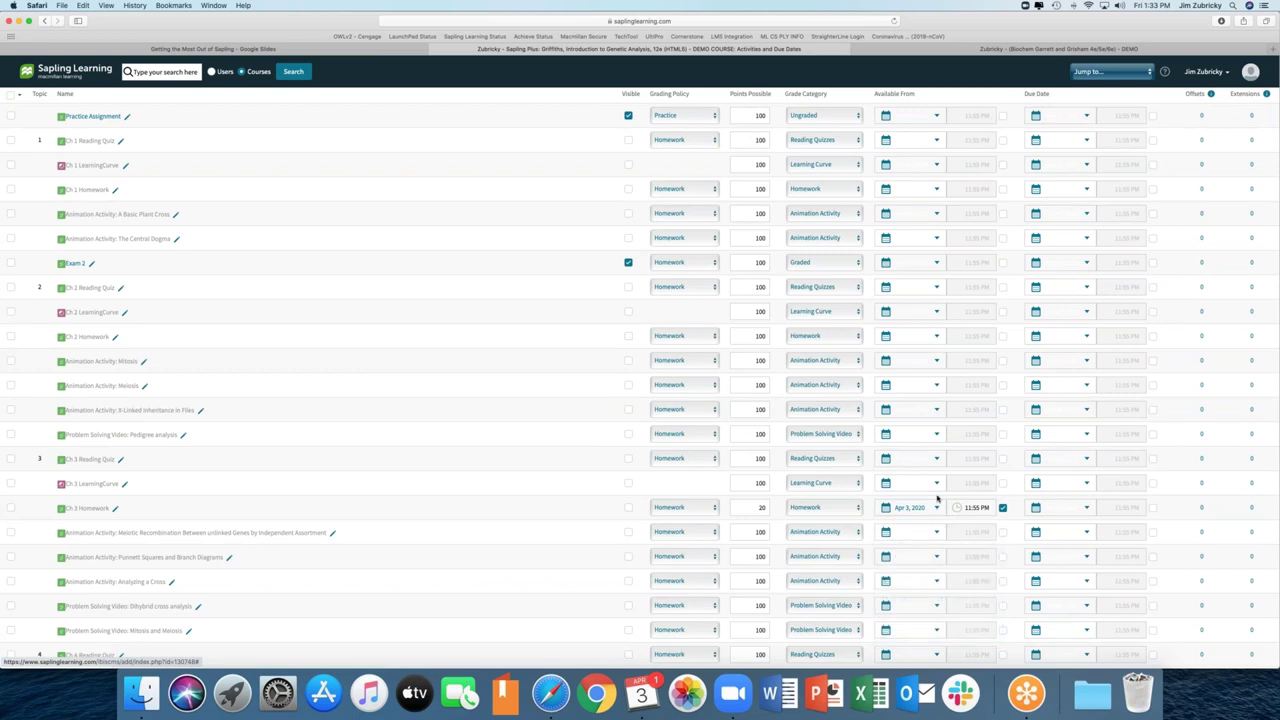
{"action": "left_click", "coordinate": [1152, 508]}
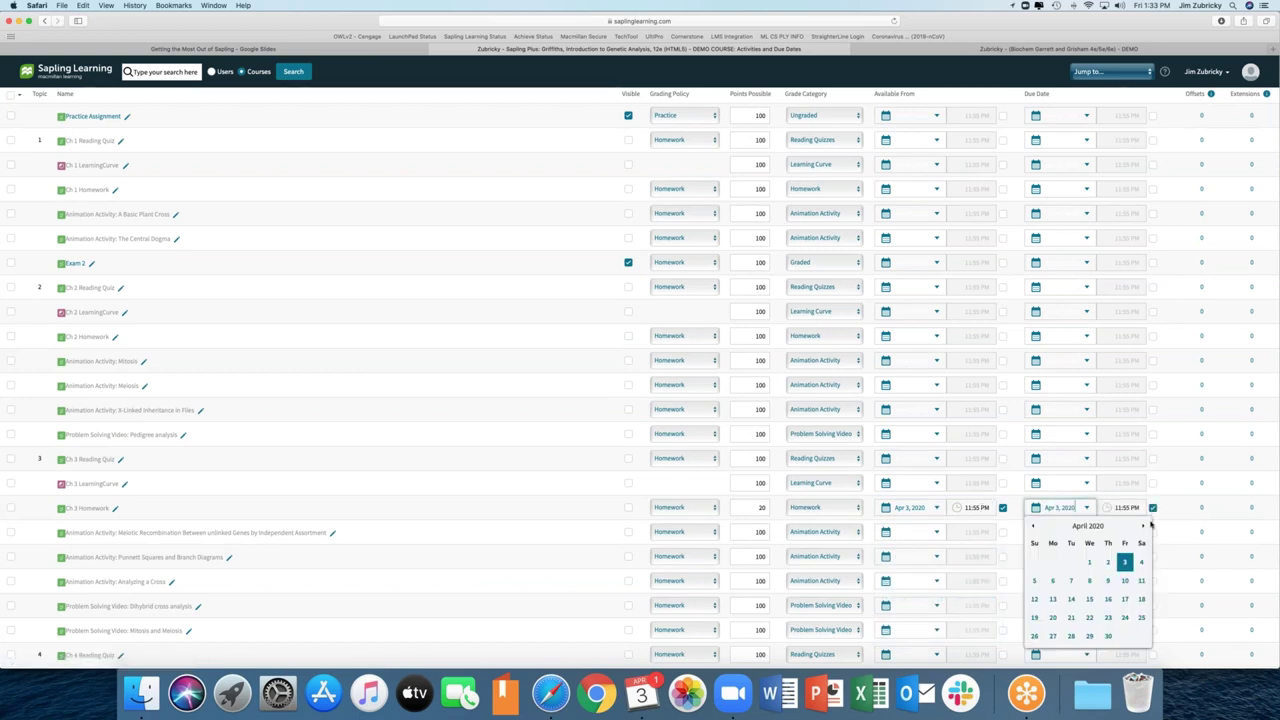
{"action": "left_click", "coordinate": [1141, 562]}
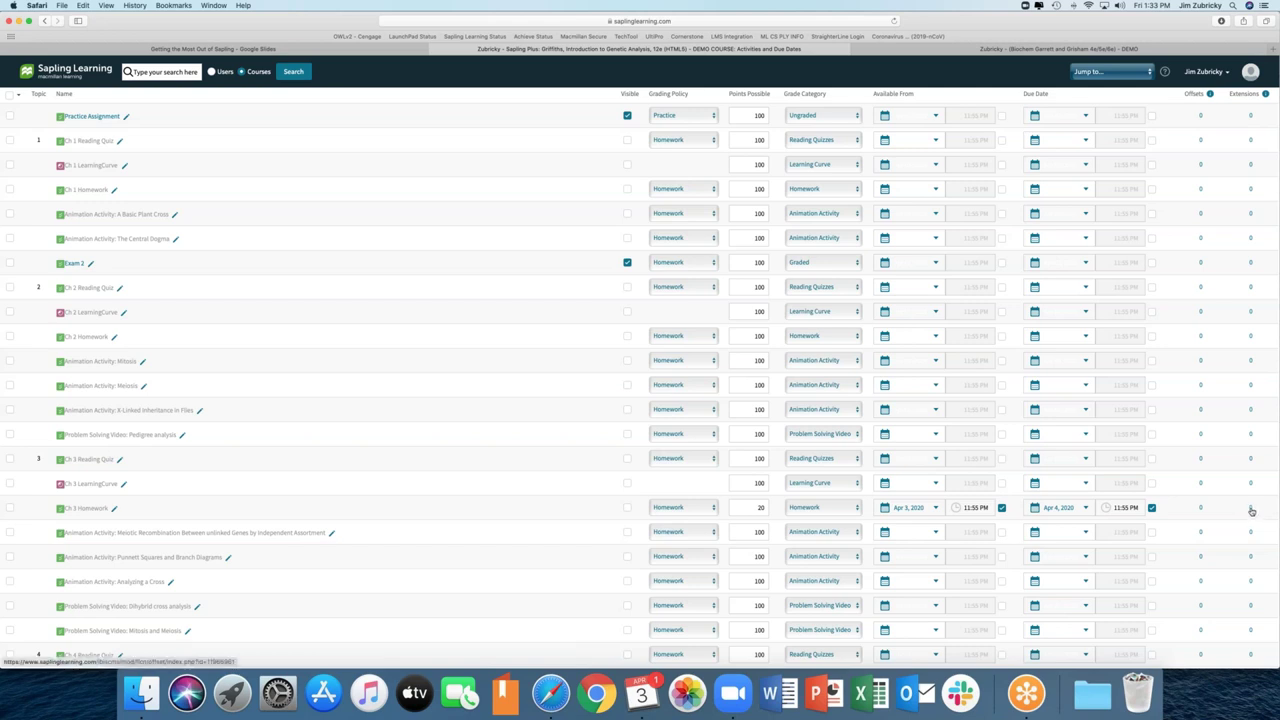
{"action": "scroll", "coordinate": [640, 380], "scroll_direction": "up", "scroll_amount": 3}
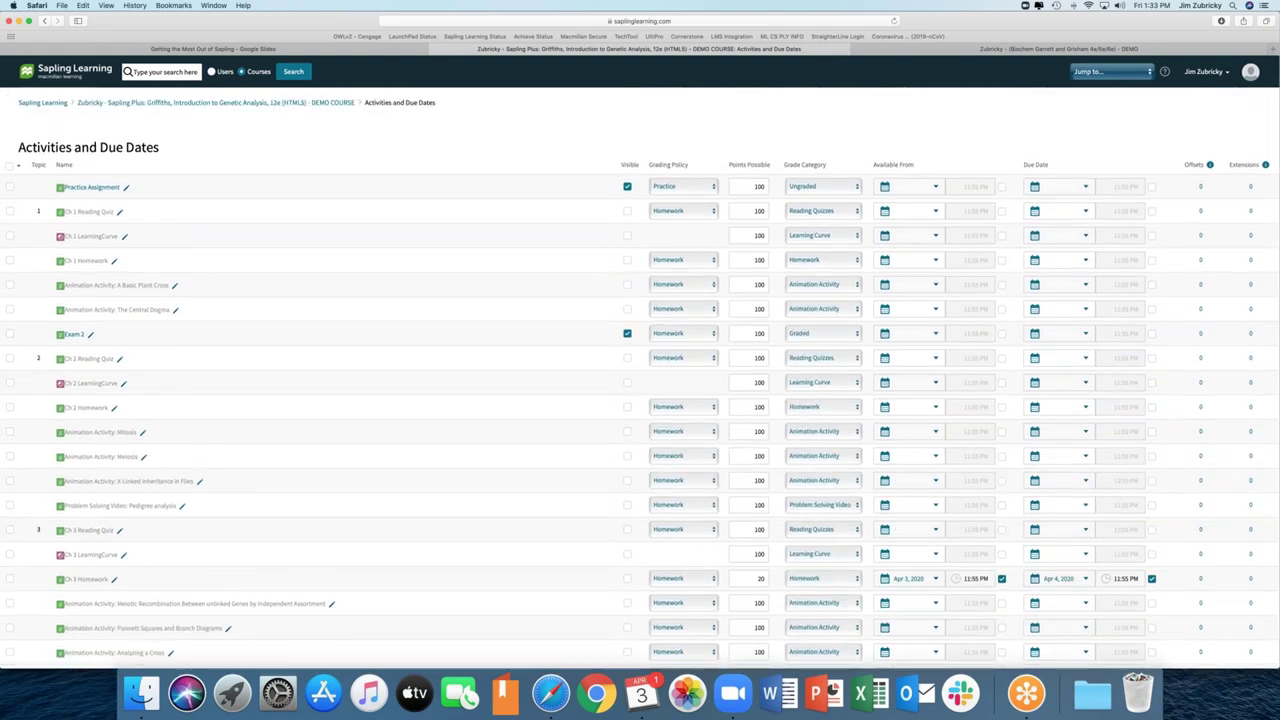
Step: Return to the course page and start a new Assessment activity in Chapter 3: Independent Assortment of Genes
{"action": "left_click", "coordinate": [220, 103]}
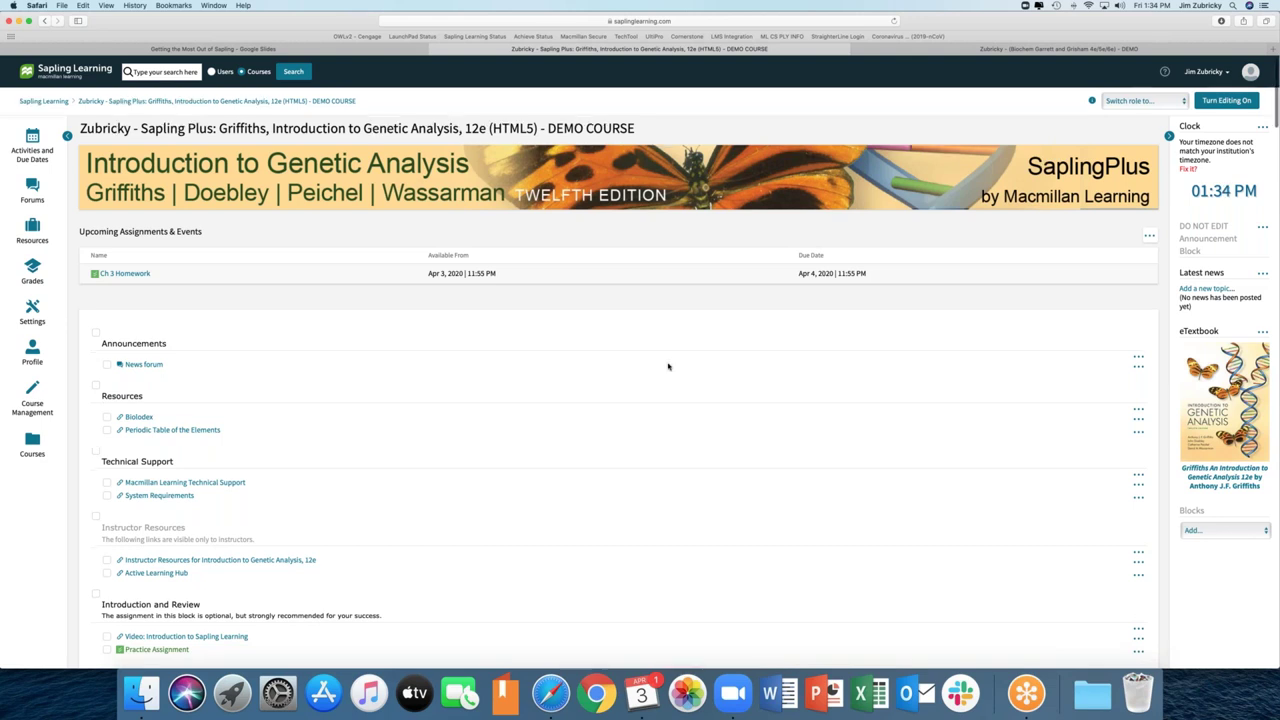
{"action": "scroll", "coordinate": [669, 366], "scroll_direction": "down", "scroll_amount": 8}
{"action": "scroll", "coordinate": [668, 366], "scroll_direction": "down", "scroll_amount": 5}
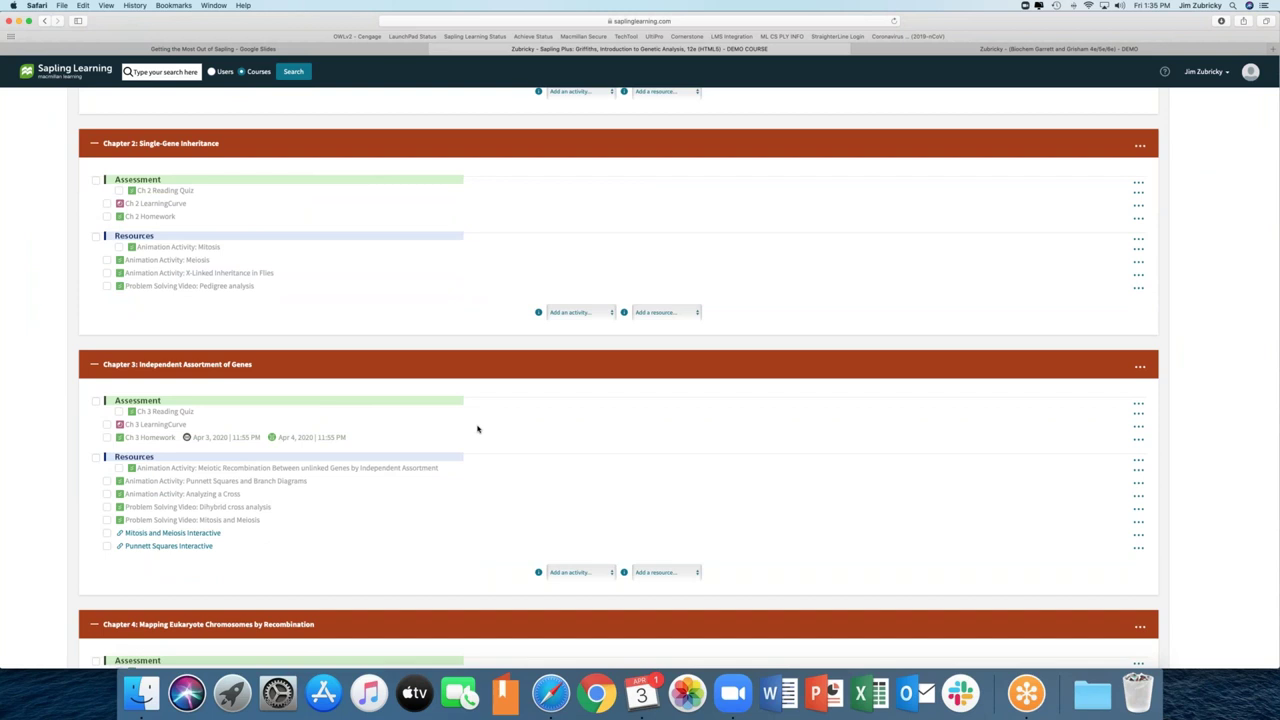
{"action": "scroll", "coordinate": [477, 429], "scroll_direction": "down", "scroll_amount": 2}
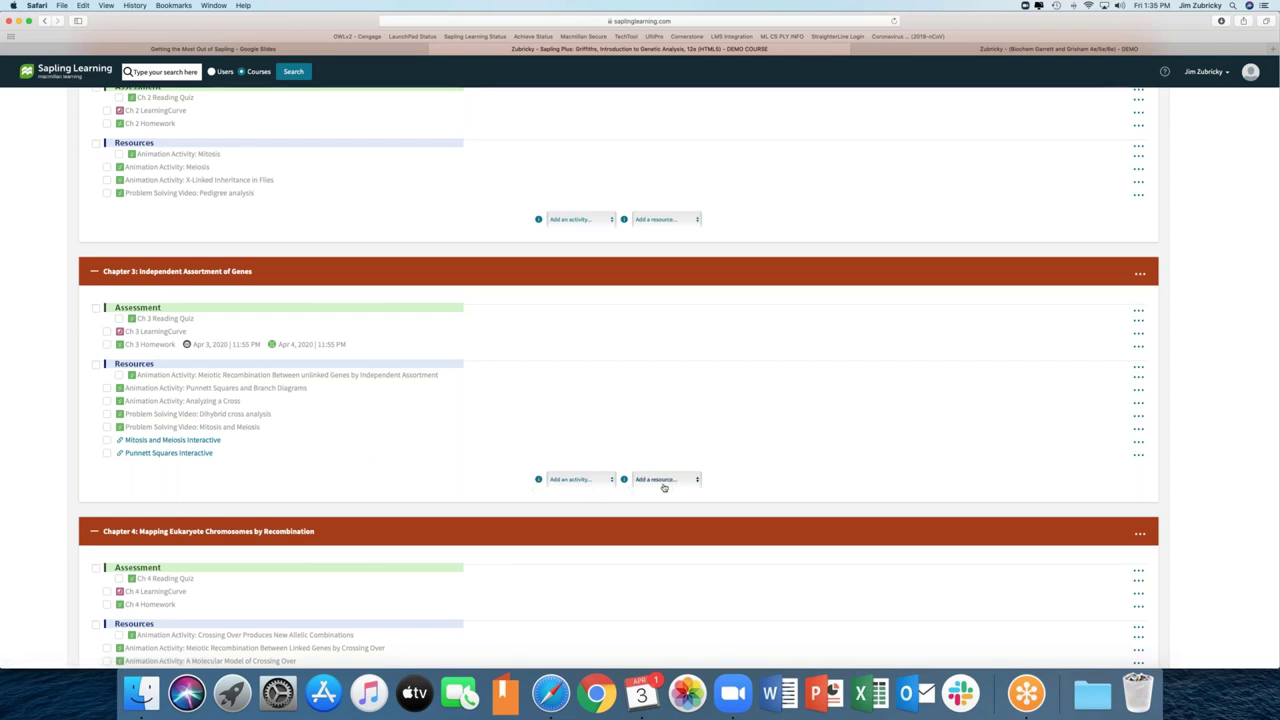
{"action": "left_click", "coordinate": [595, 483]}
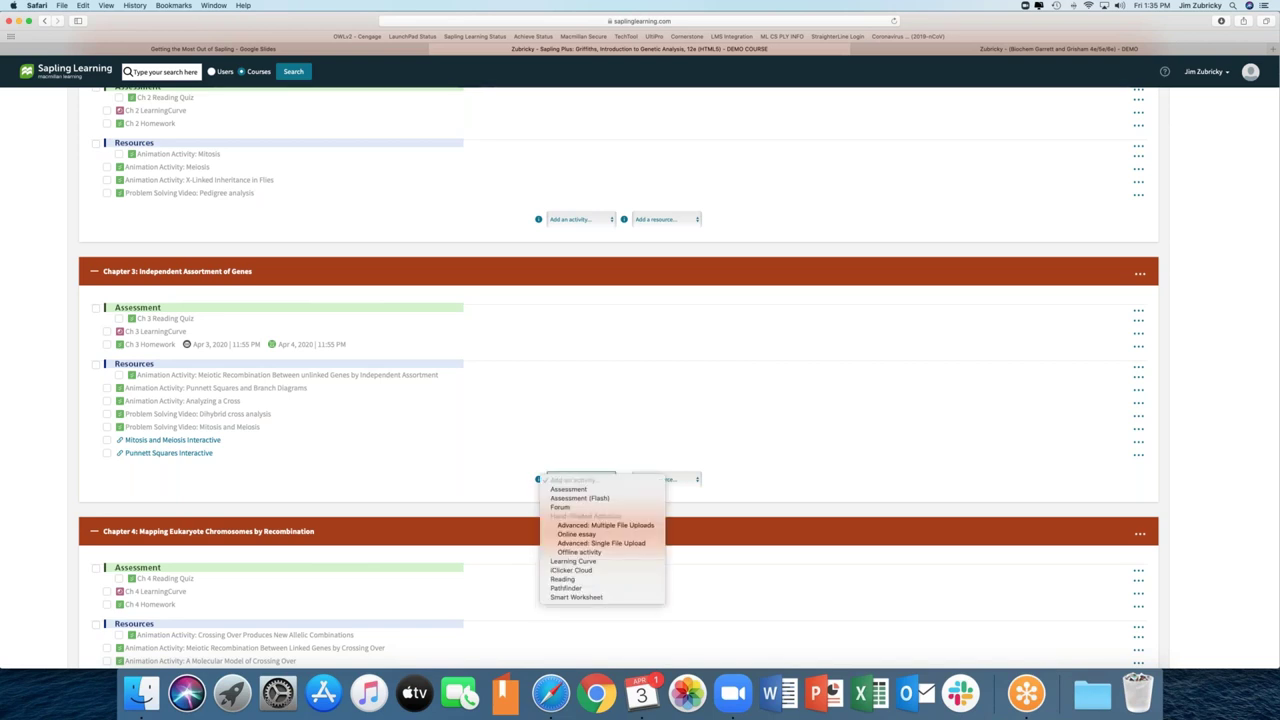
{"action": "left_click", "coordinate": [584, 489]}
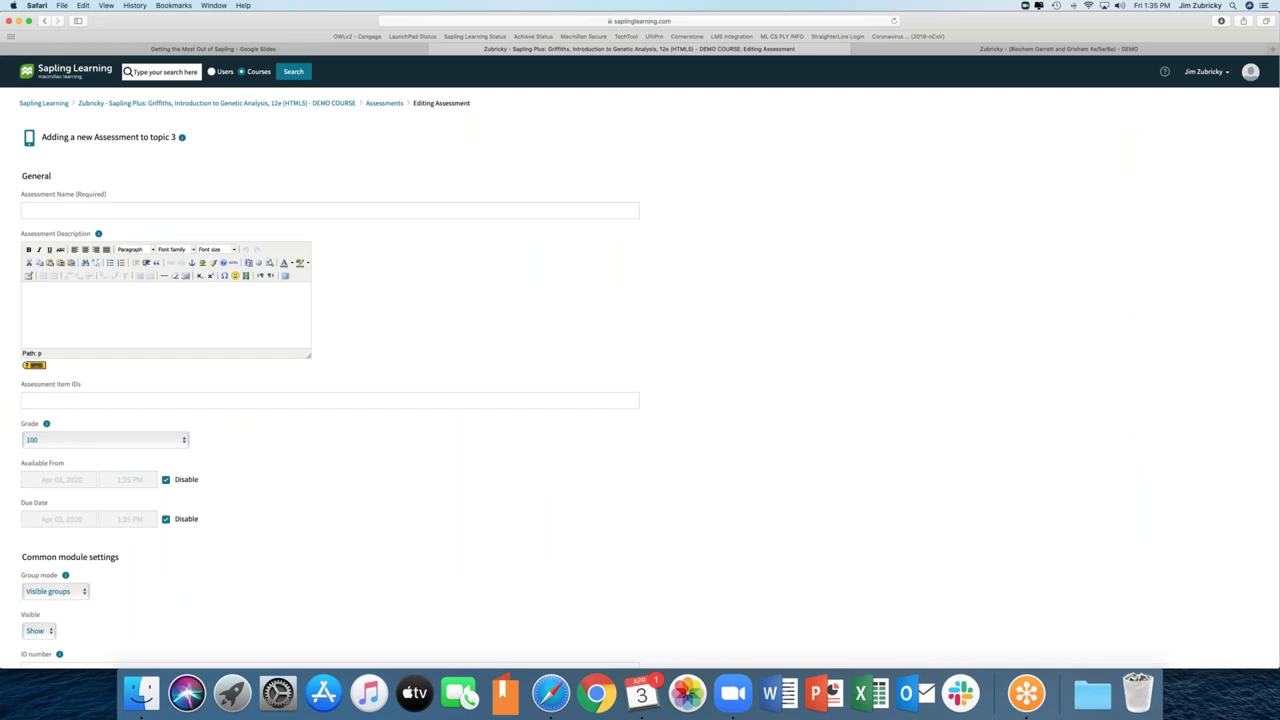
Step: Name the new assessment Exam 2, save it with its default settings, and open its question bank
{"action": "left_click", "coordinate": [306, 211]}
{"action": "type", "text": "Exam 2"}
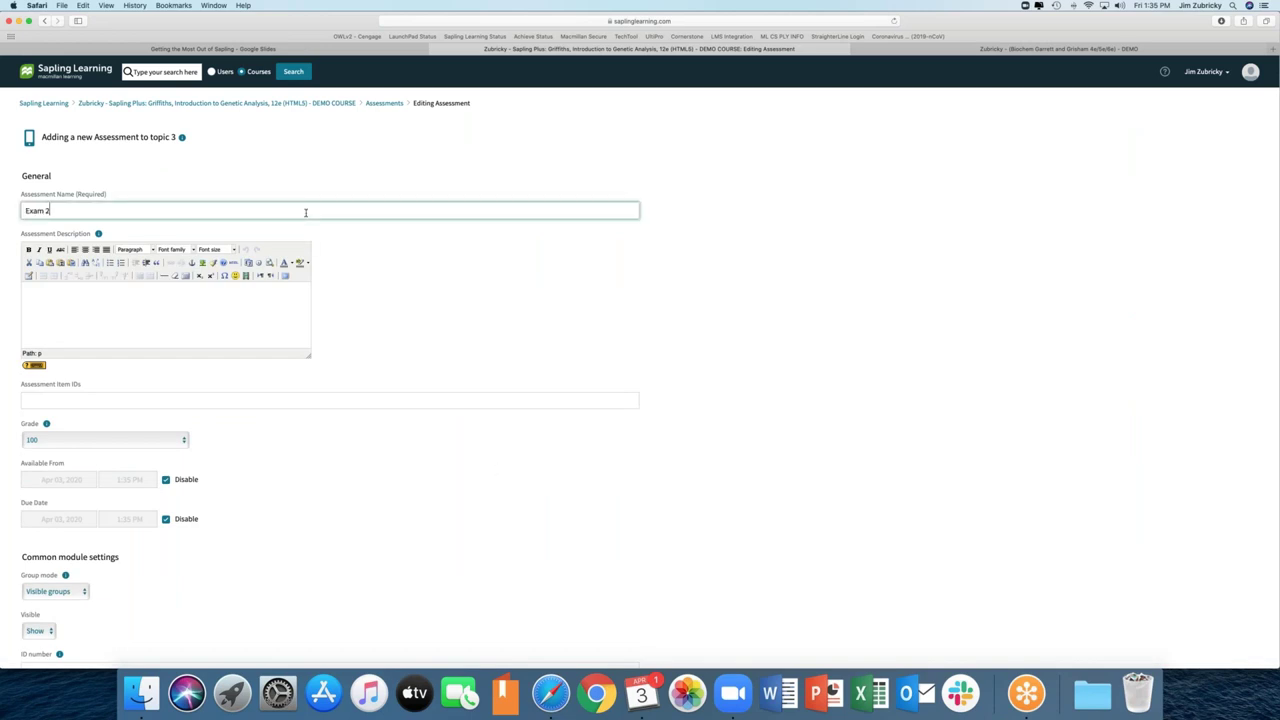
{"action": "left_click", "coordinate": [341, 297]}
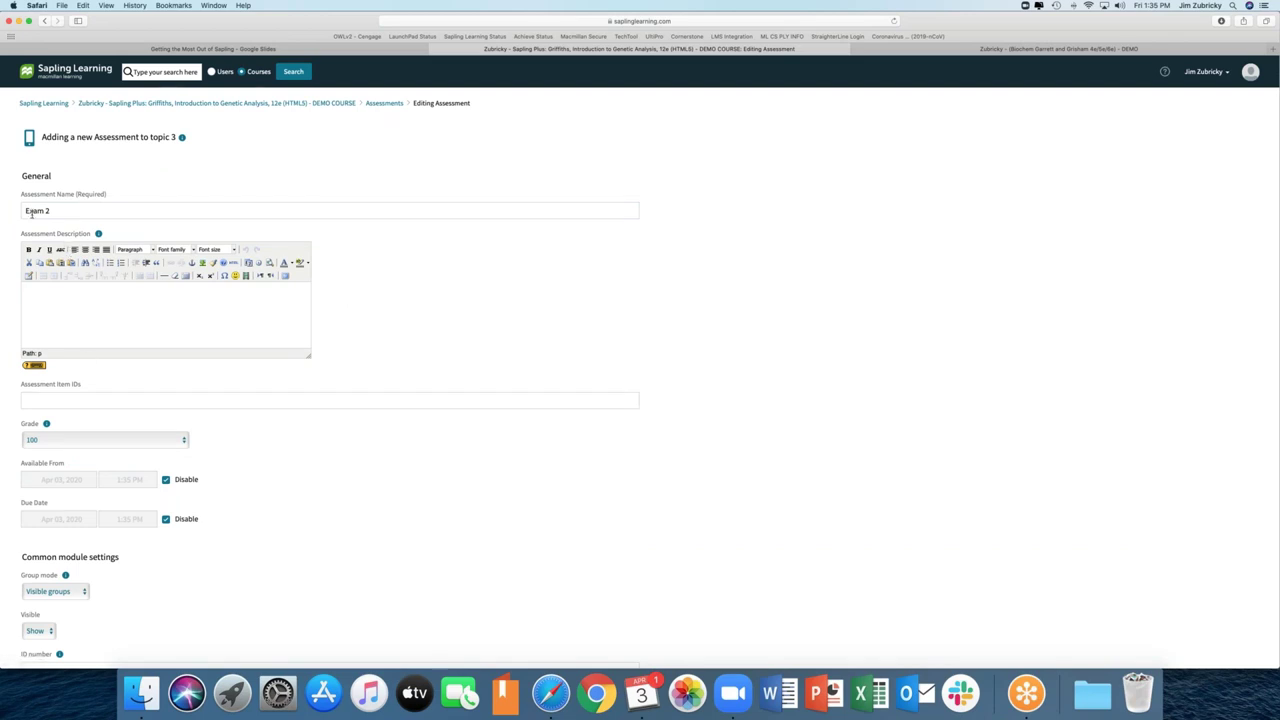
{"action": "scroll", "coordinate": [151, 519], "scroll_direction": "down", "scroll_amount": 1}
{"action": "scroll", "coordinate": [151, 519], "scroll_direction": "down", "scroll_amount": 3}
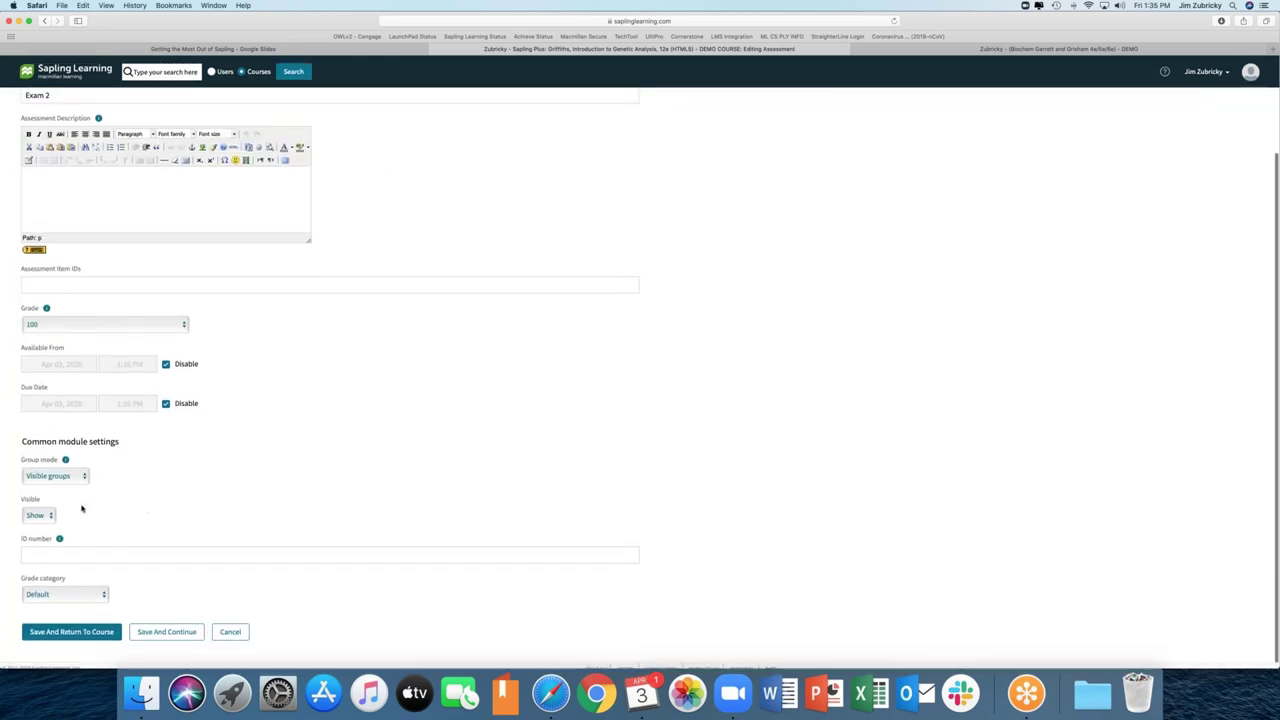
{"action": "scroll", "coordinate": [142, 628], "scroll_direction": "down", "scroll_amount": 1}
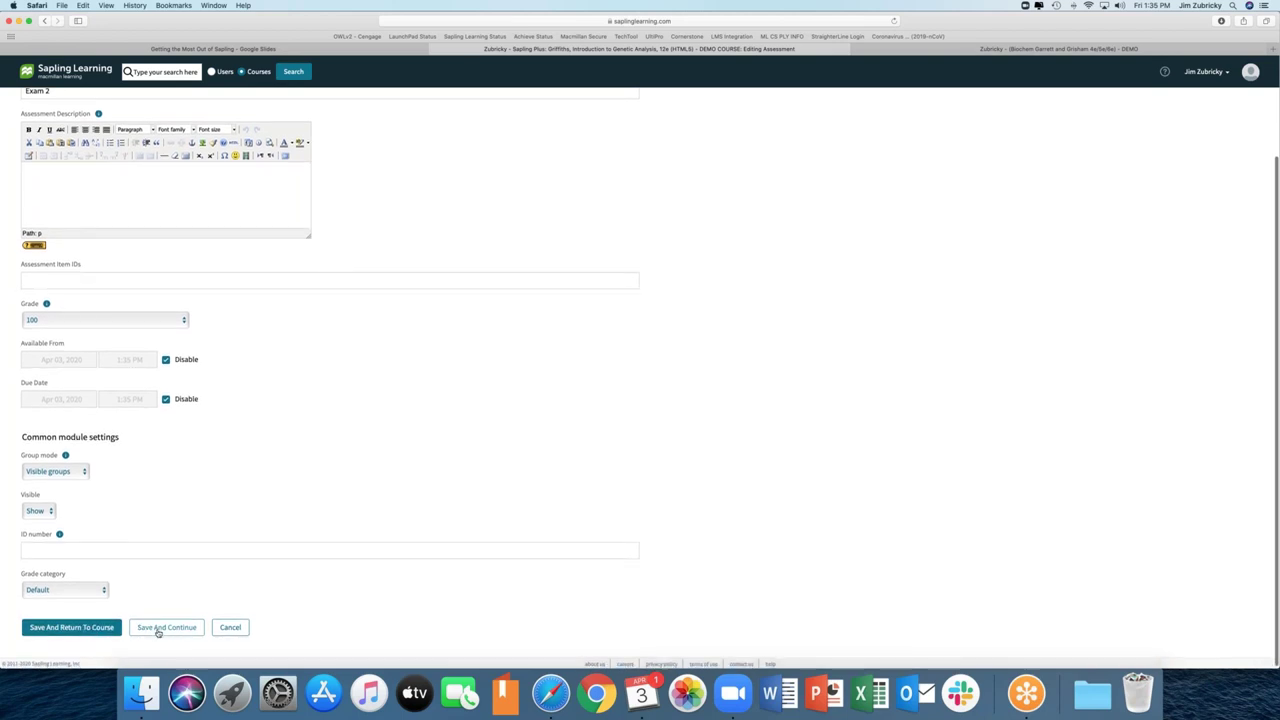
{"action": "left_click", "coordinate": [165, 628]}
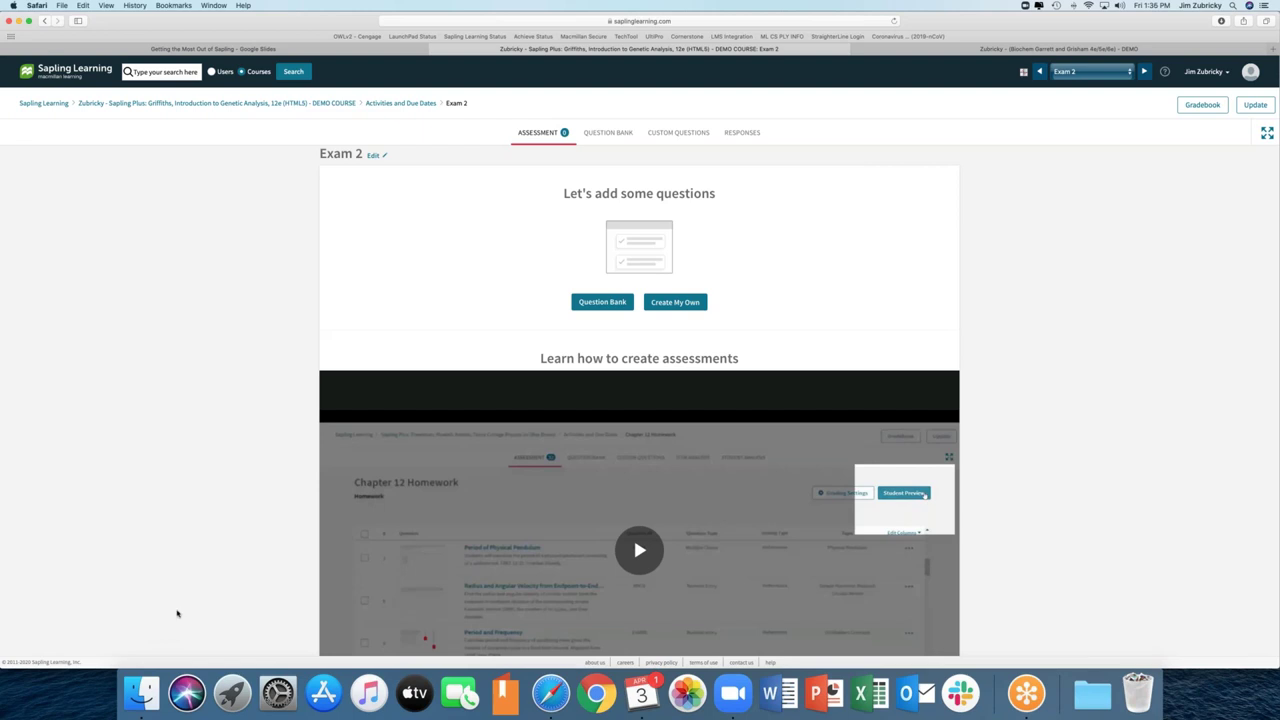
{"action": "left_click", "coordinate": [602, 305]}
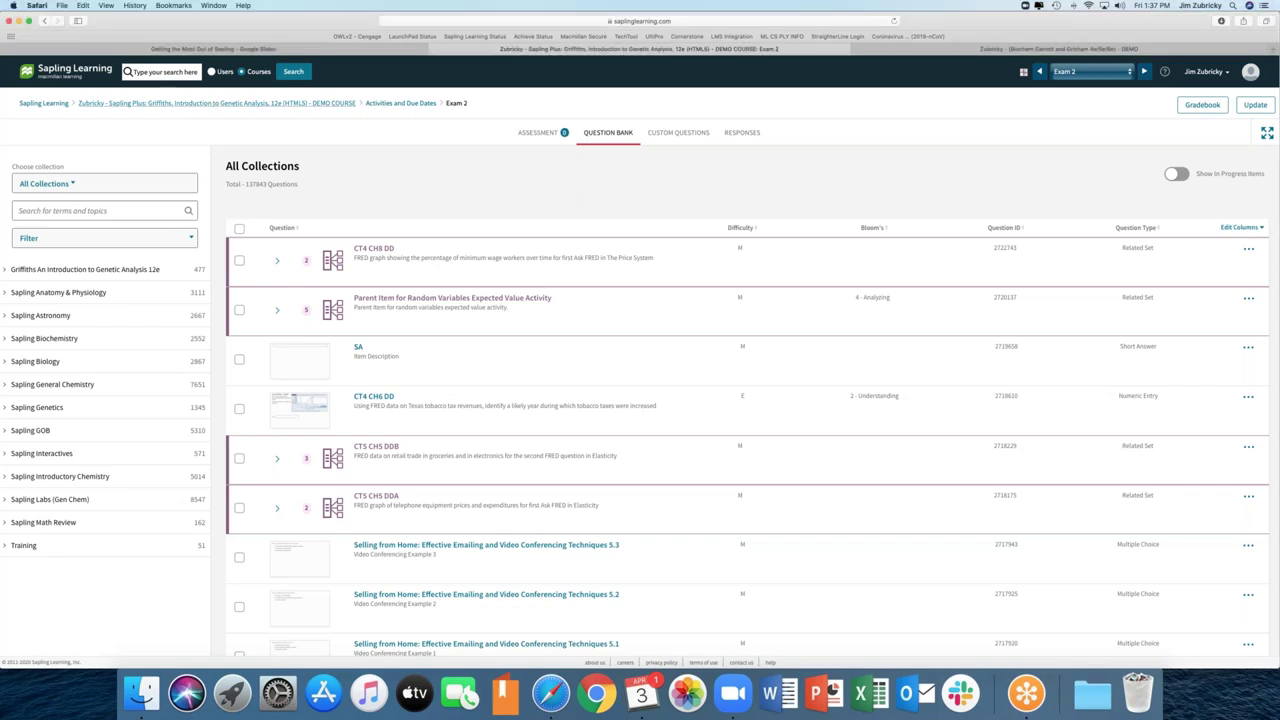
Step: Go to the course gradebook and preview the grade export to an Excel spreadsheet
{"action": "left_click", "coordinate": [212, 104]}
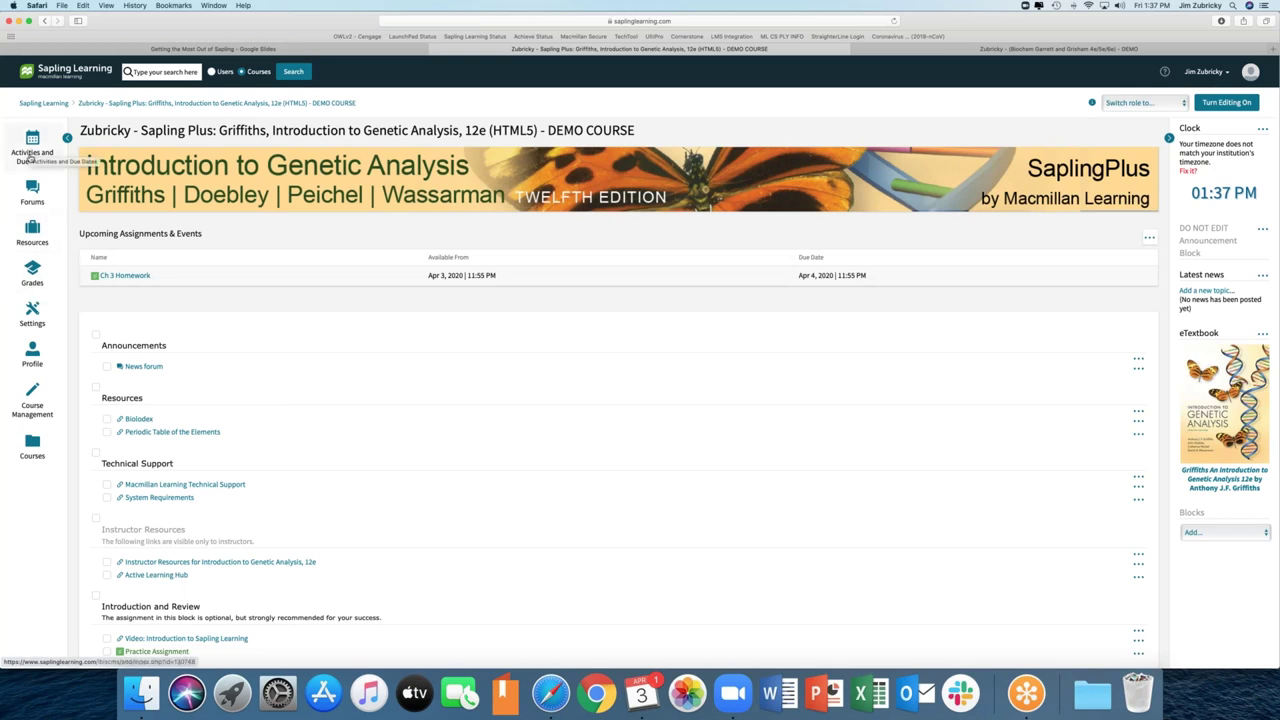
{"action": "left_click", "coordinate": [32, 272]}
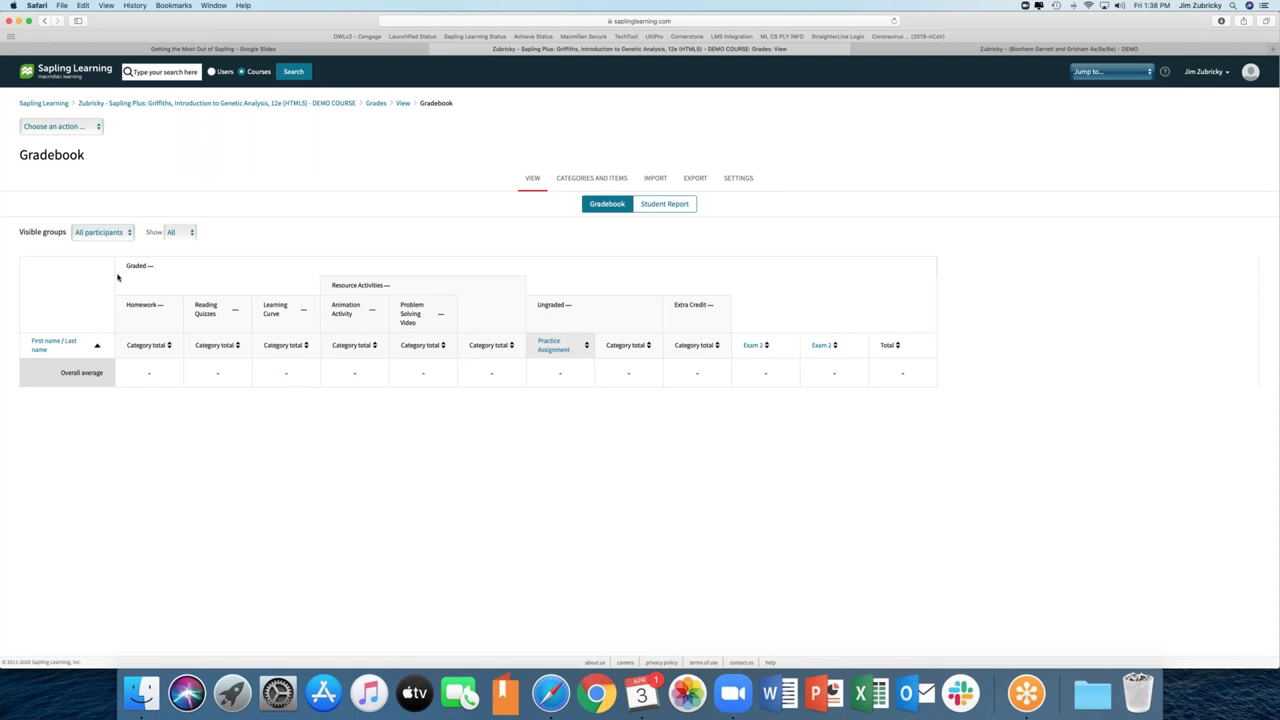
{"action": "left_click", "coordinate": [694, 180]}
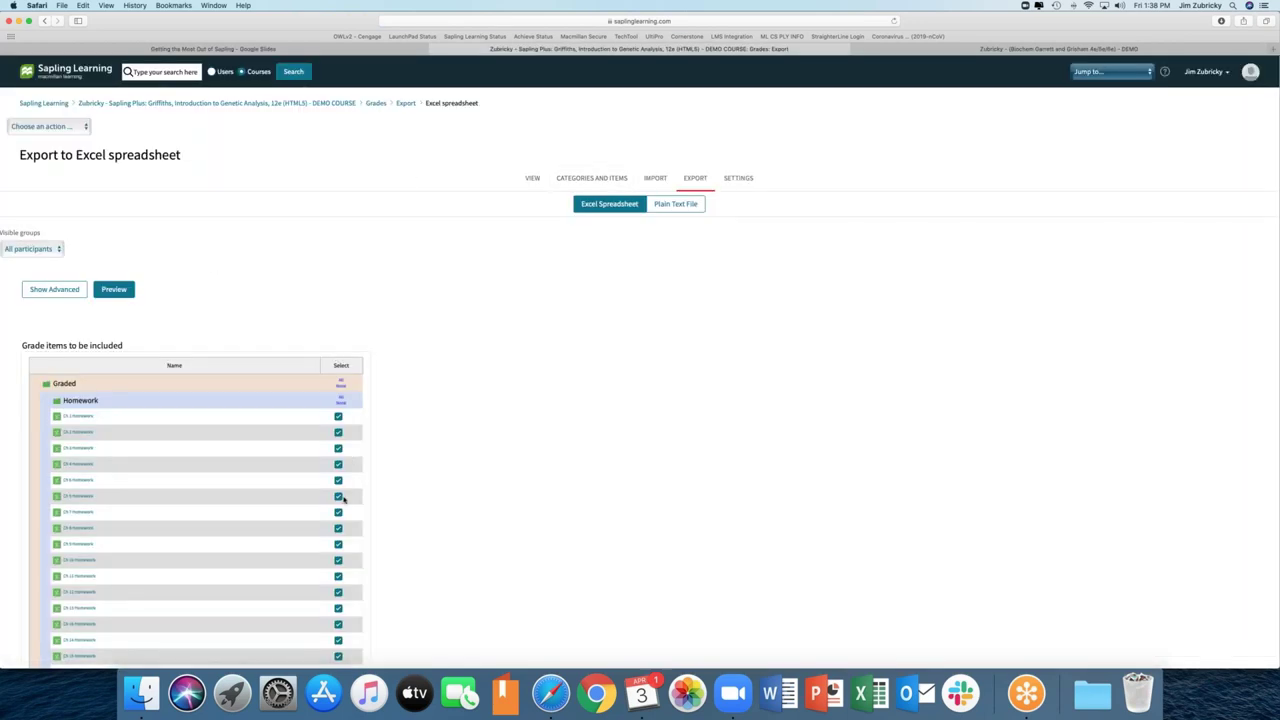
{"action": "left_click", "coordinate": [114, 289]}
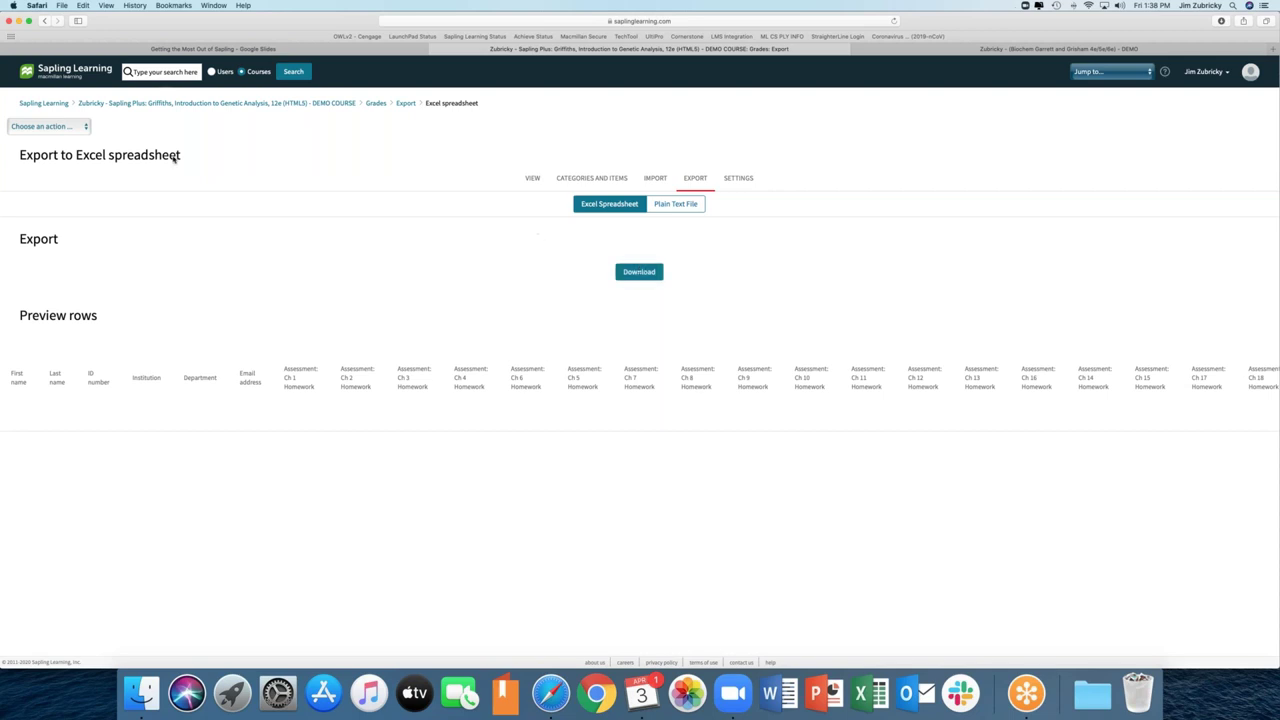
Step: Return to the course page and look through the chapter sections to find the Exam 2 assessment in Chapter 3
{"action": "left_click", "coordinate": [230, 104]}
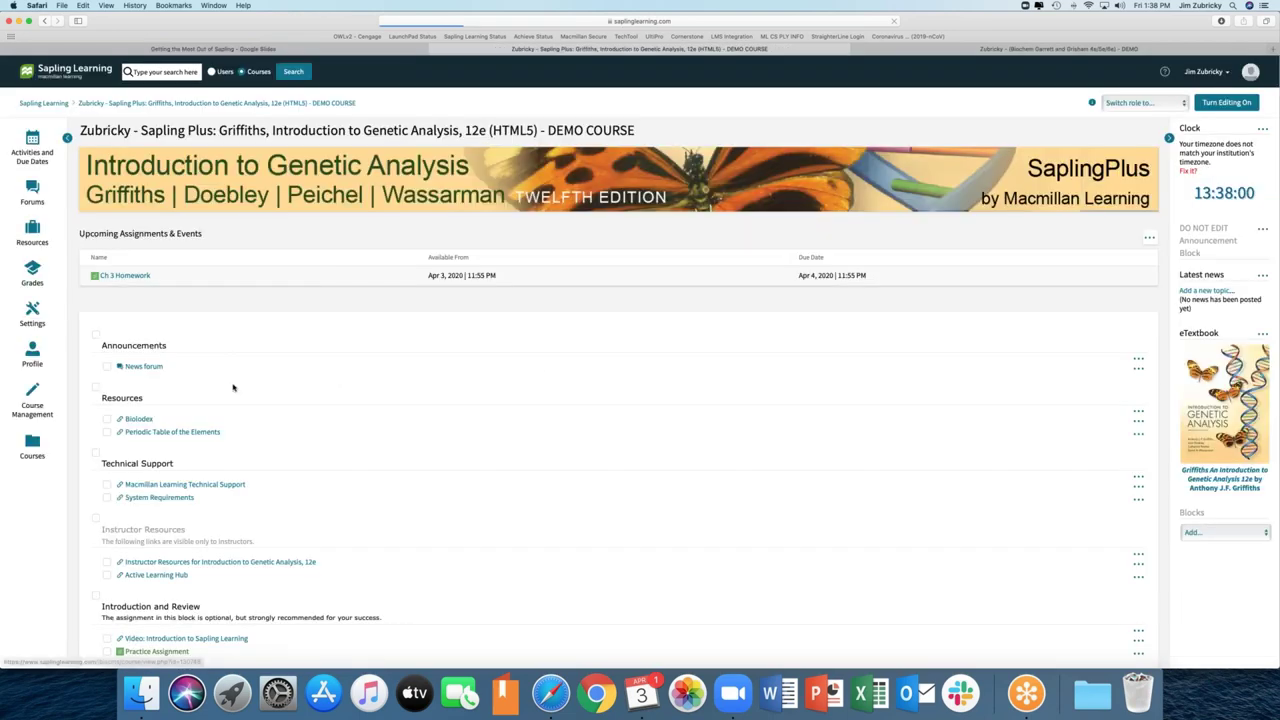
{"action": "scroll", "coordinate": [235, 387], "scroll_direction": "down", "scroll_amount": 5}
{"action": "scroll", "coordinate": [203, 597], "scroll_direction": "down", "scroll_amount": 2}
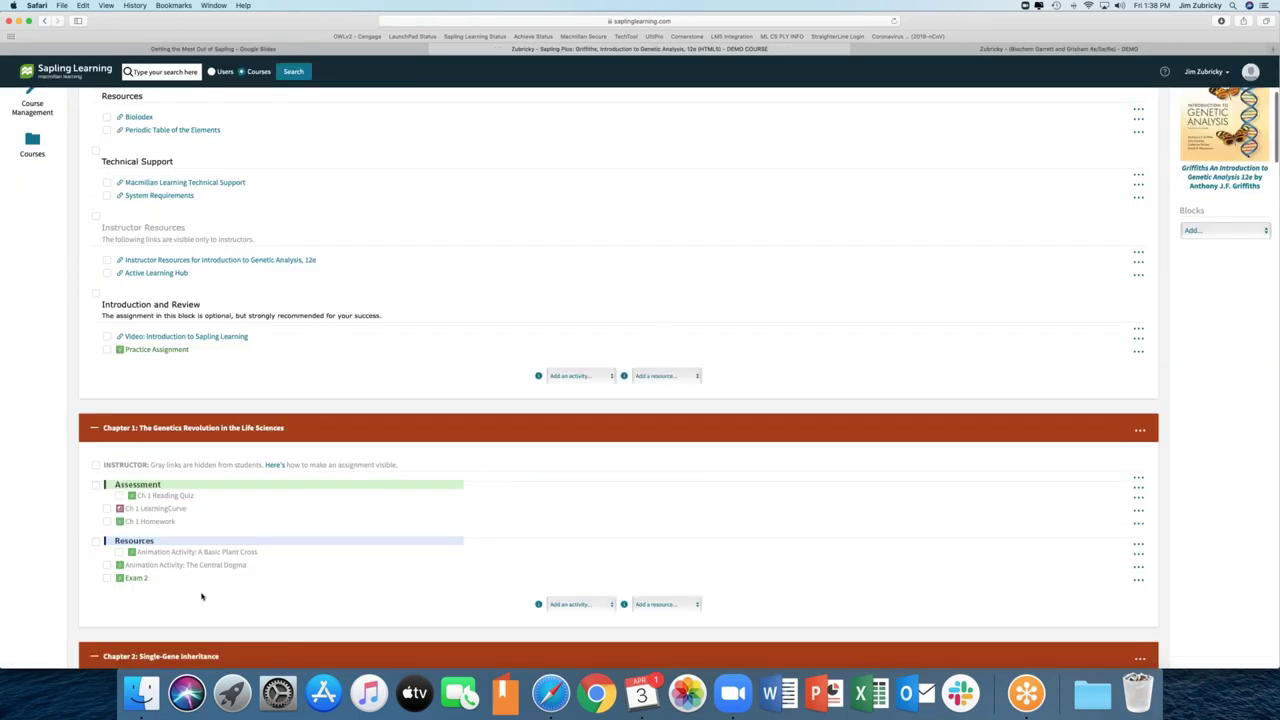
{"action": "scroll", "coordinate": [180, 560], "scroll_direction": "down", "scroll_amount": 1}
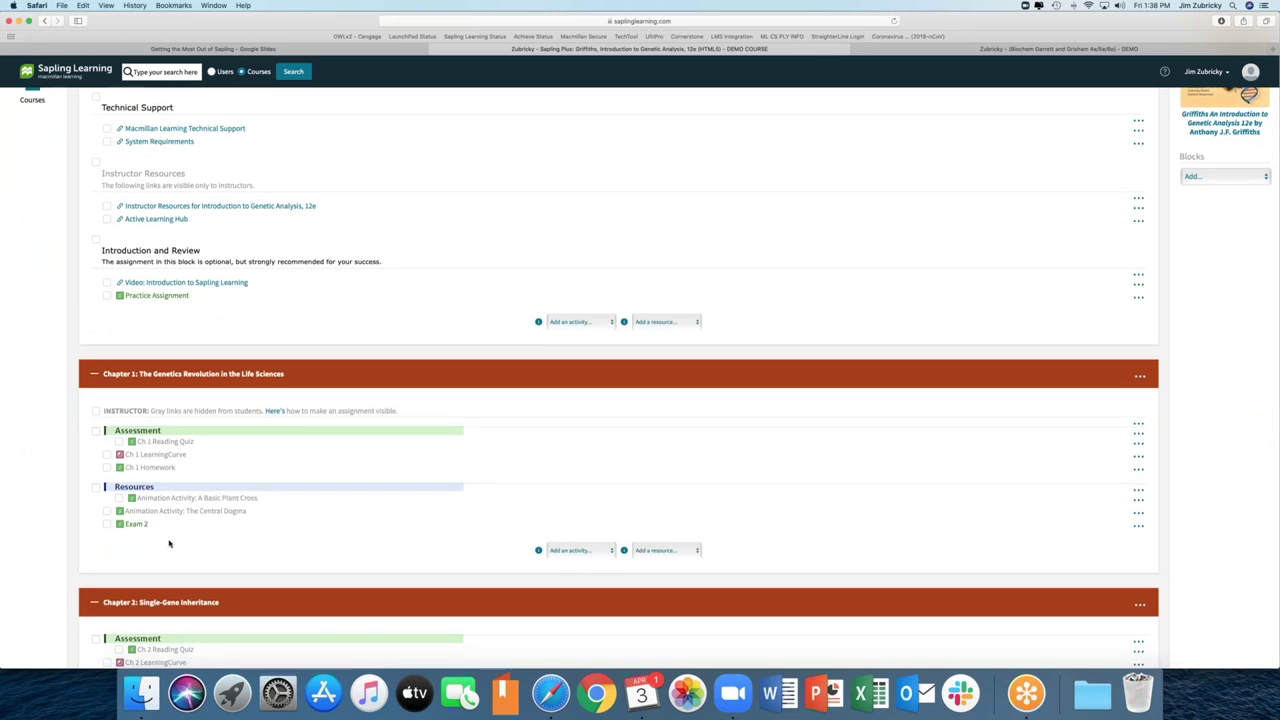
{"action": "scroll", "coordinate": [168, 536], "scroll_direction": "down", "scroll_amount": 1}
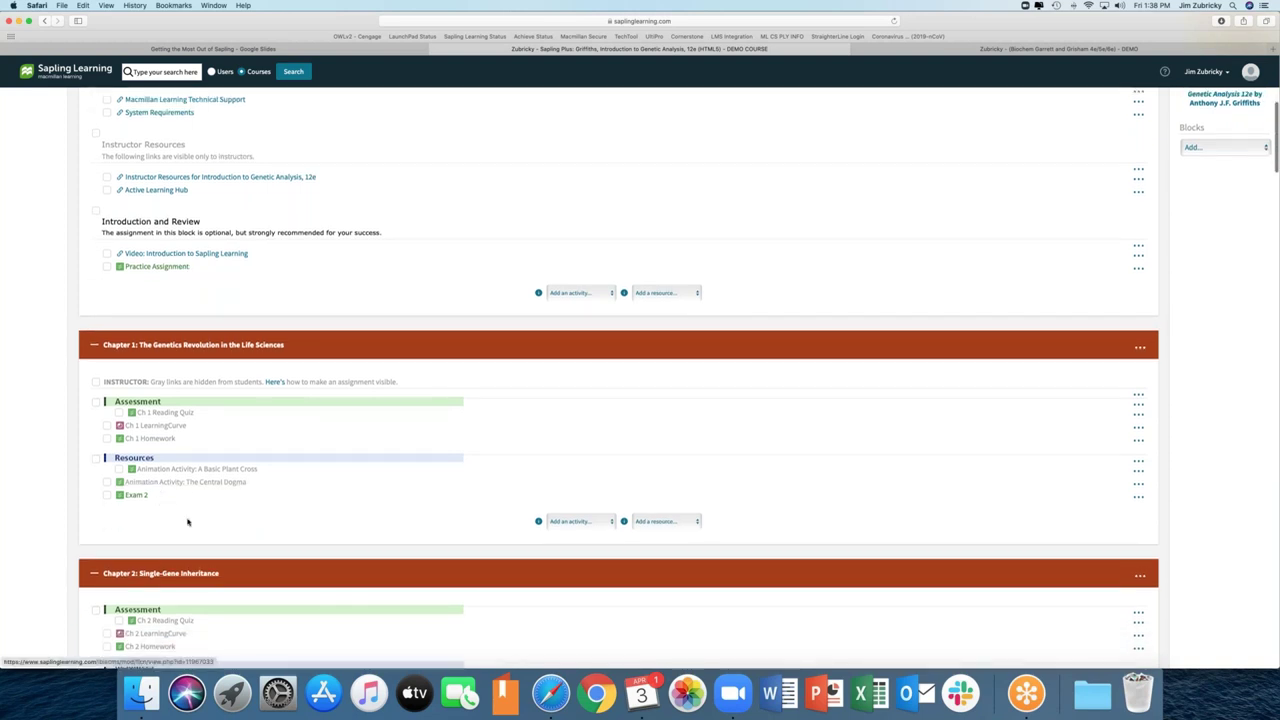
{"action": "scroll", "coordinate": [175, 548], "scroll_direction": "down", "scroll_amount": 3}
{"action": "scroll", "coordinate": [180, 590], "scroll_direction": "down", "scroll_amount": 4}
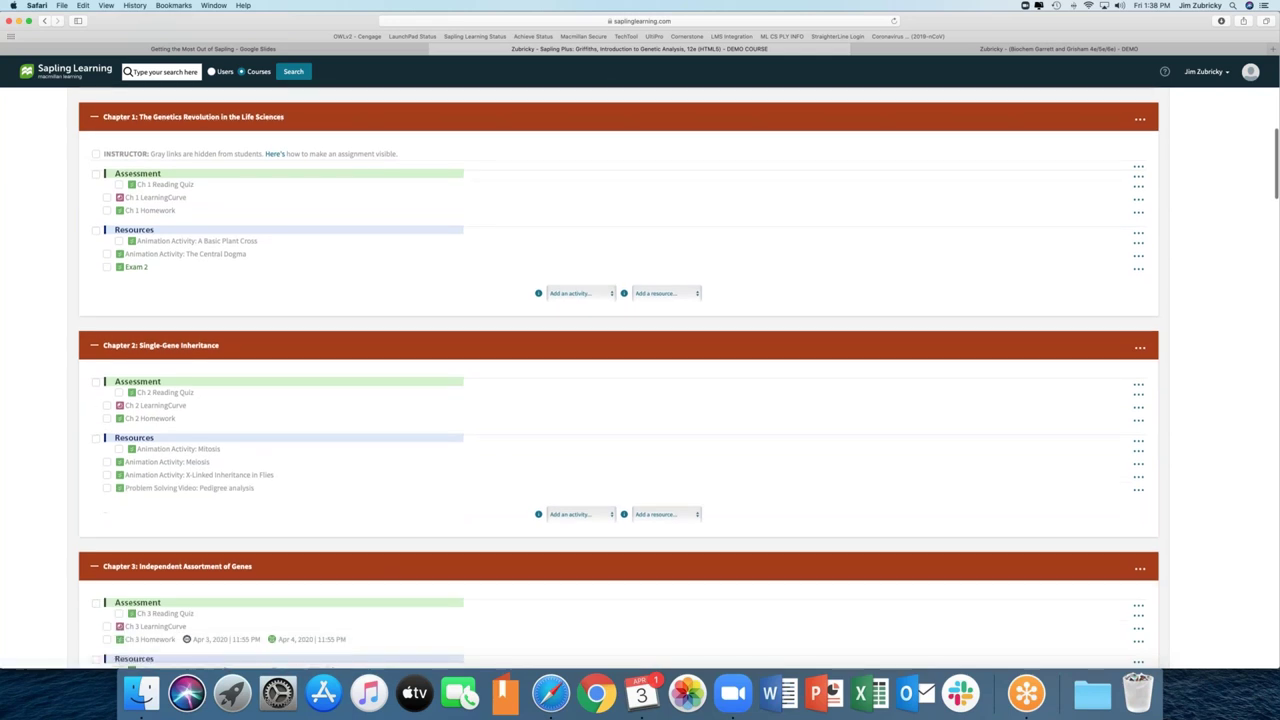
{"action": "scroll", "coordinate": [175, 590], "scroll_direction": "down", "scroll_amount": 5}
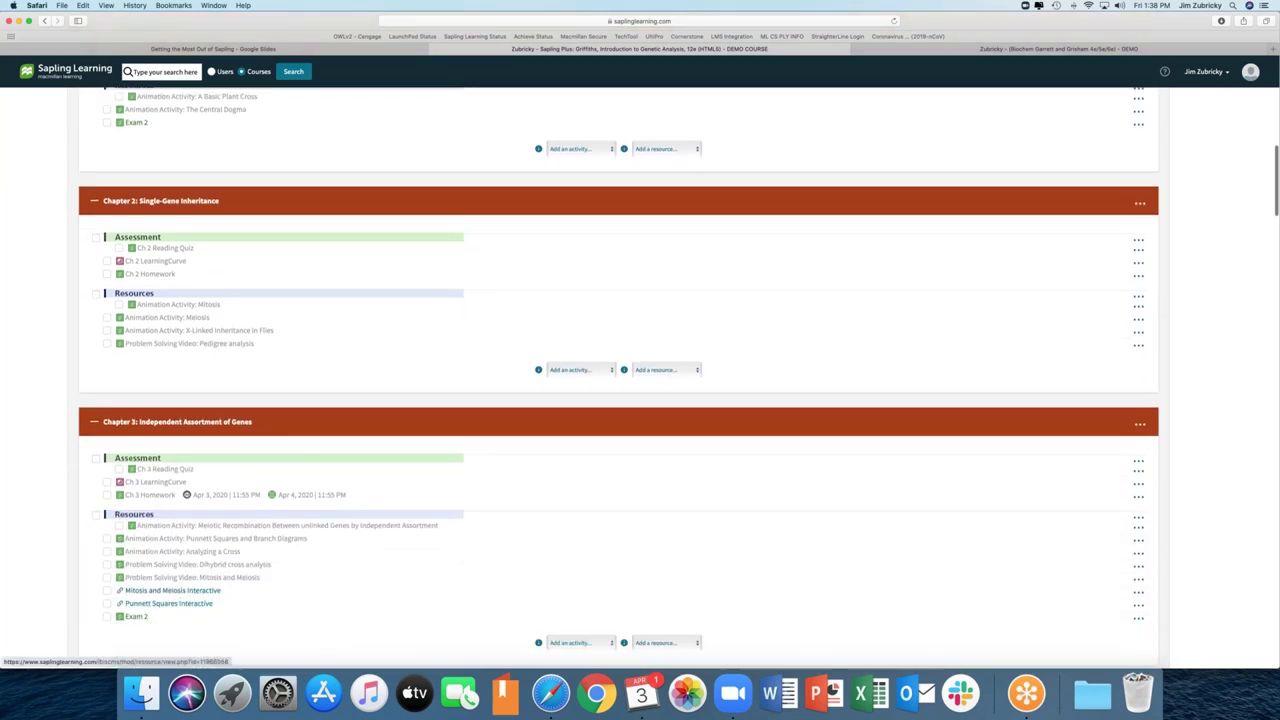
{"action": "scroll", "coordinate": [175, 590], "scroll_direction": "down", "scroll_amount": 4}
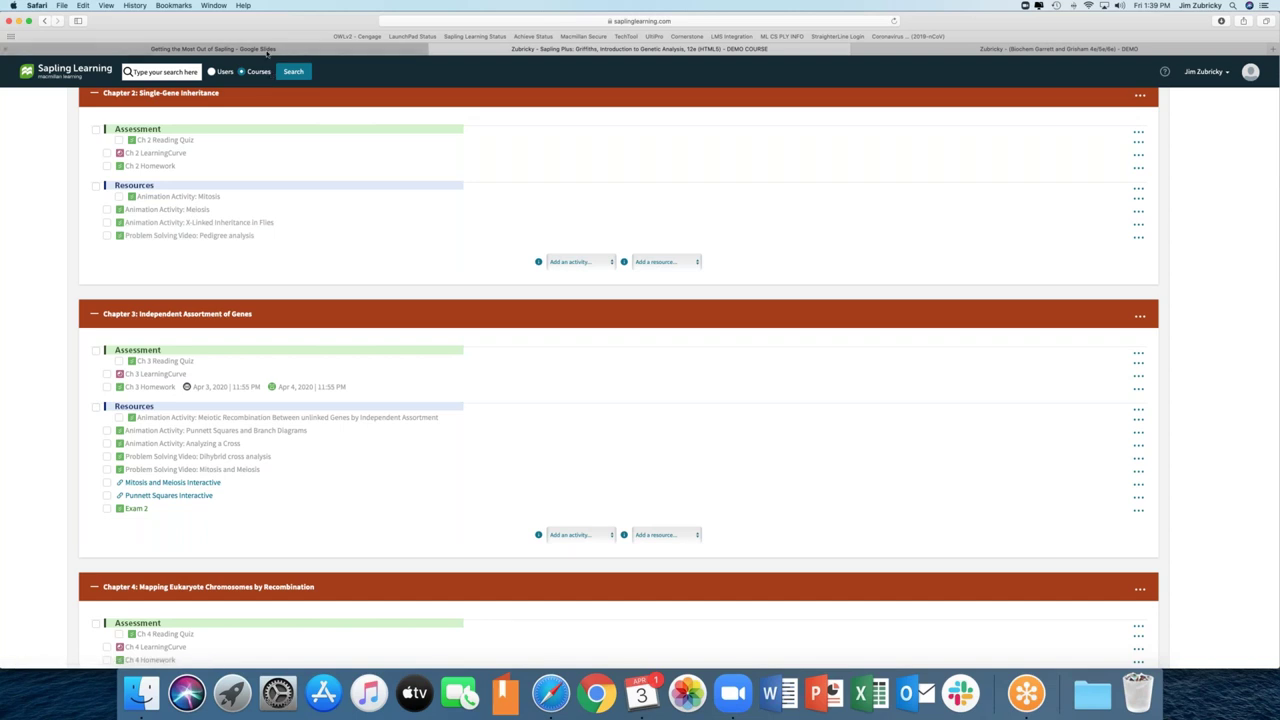
Step: Switch to the Getting the Most Out of Sapling presentation in Google Slides and show the Touchdown! slide
{"action": "left_click", "coordinate": [213, 48]}
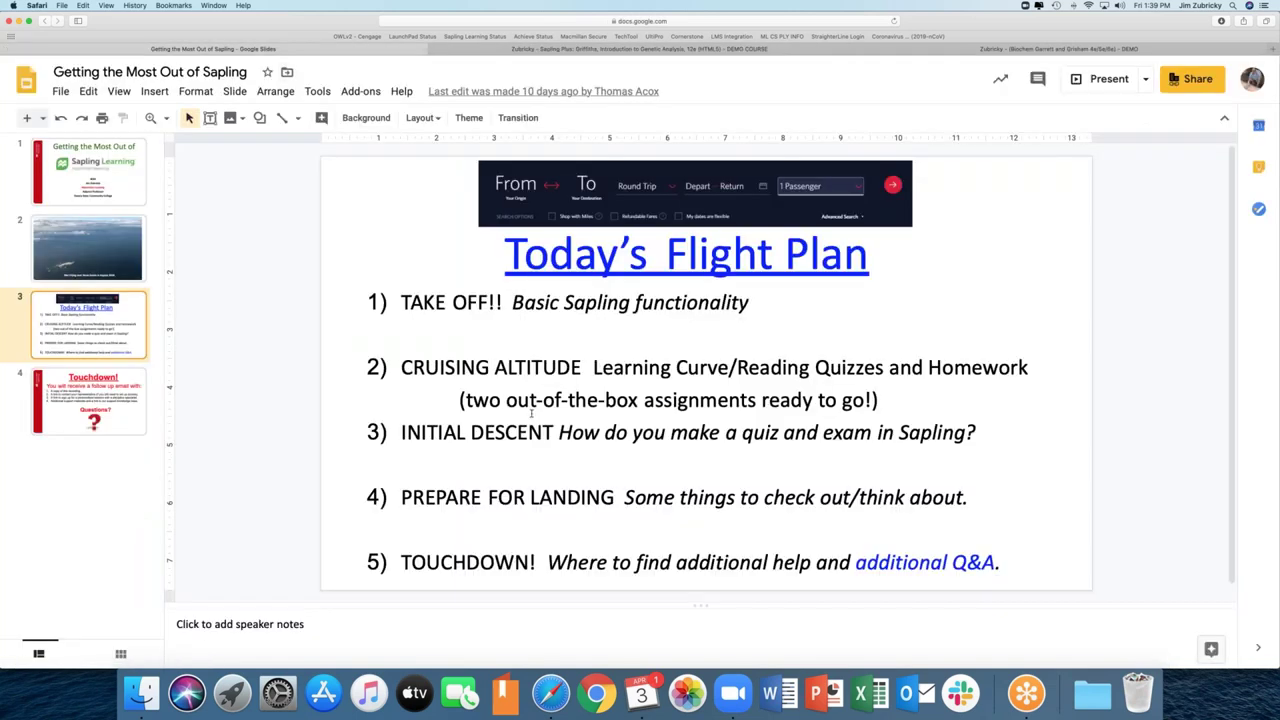
{"action": "left_click", "coordinate": [78, 402]}
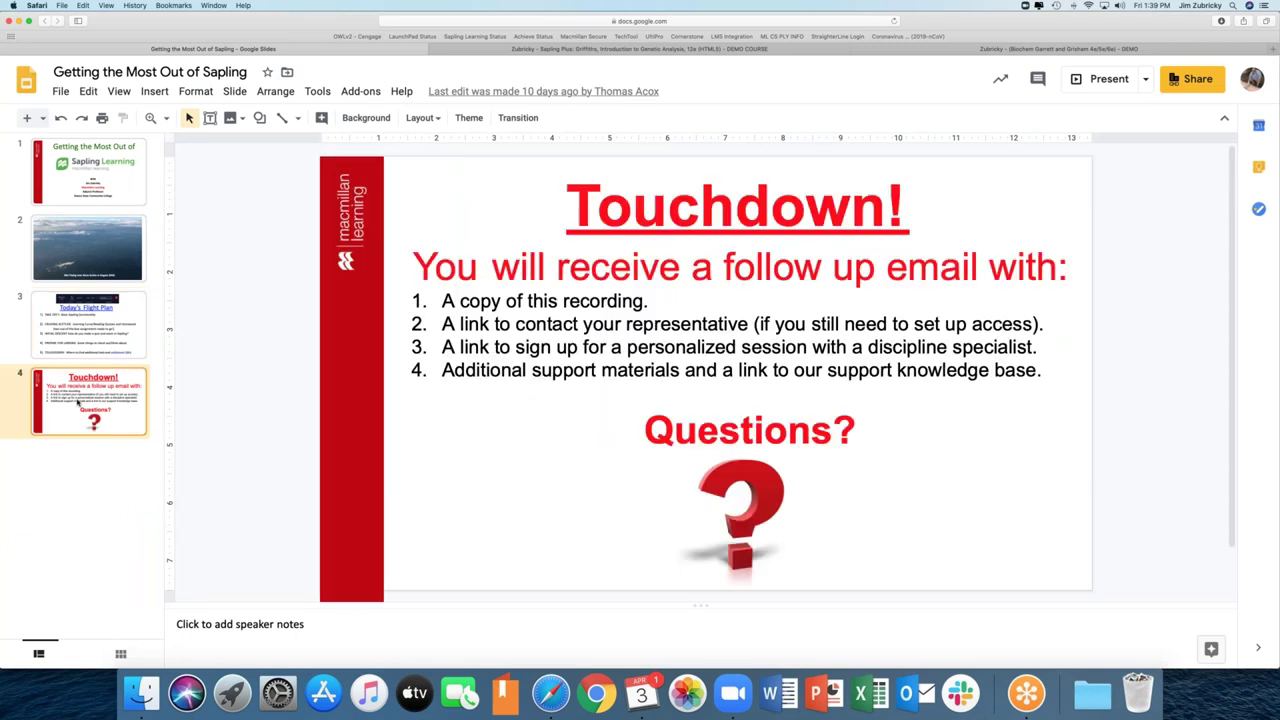